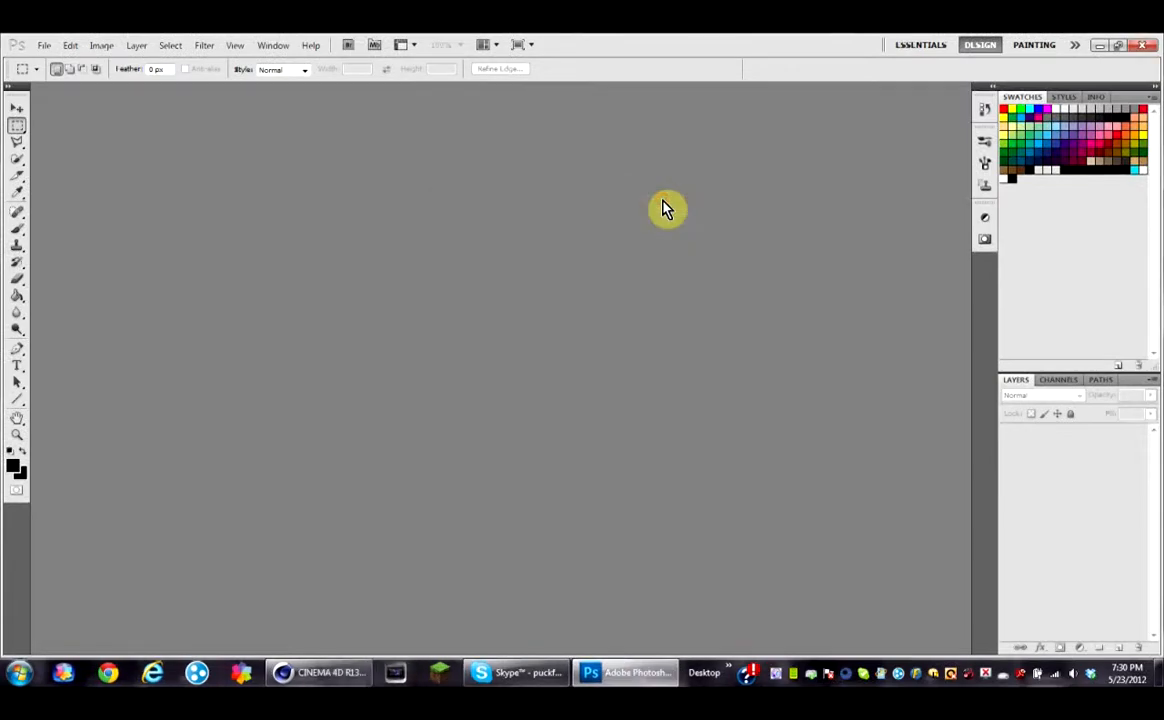
Step: Open the STANDARD BG.psd file from the My 200 subs pack folder on the Desktop
click(42, 46)
click(50, 74)
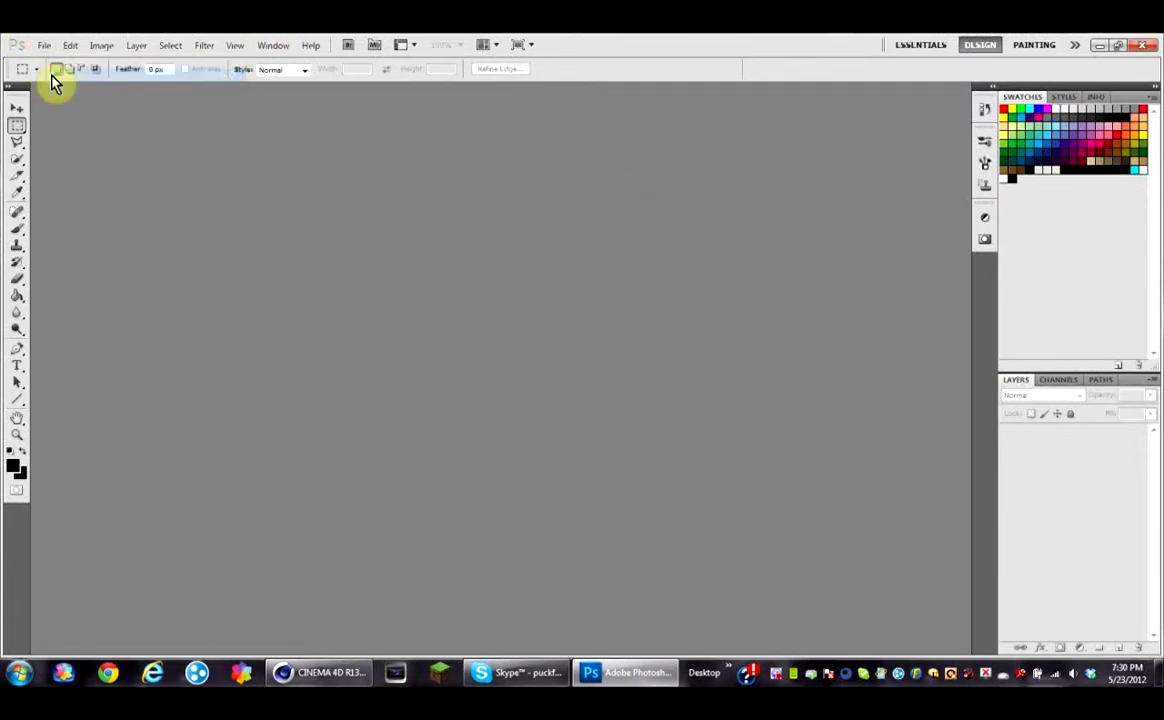
click(560, 238)
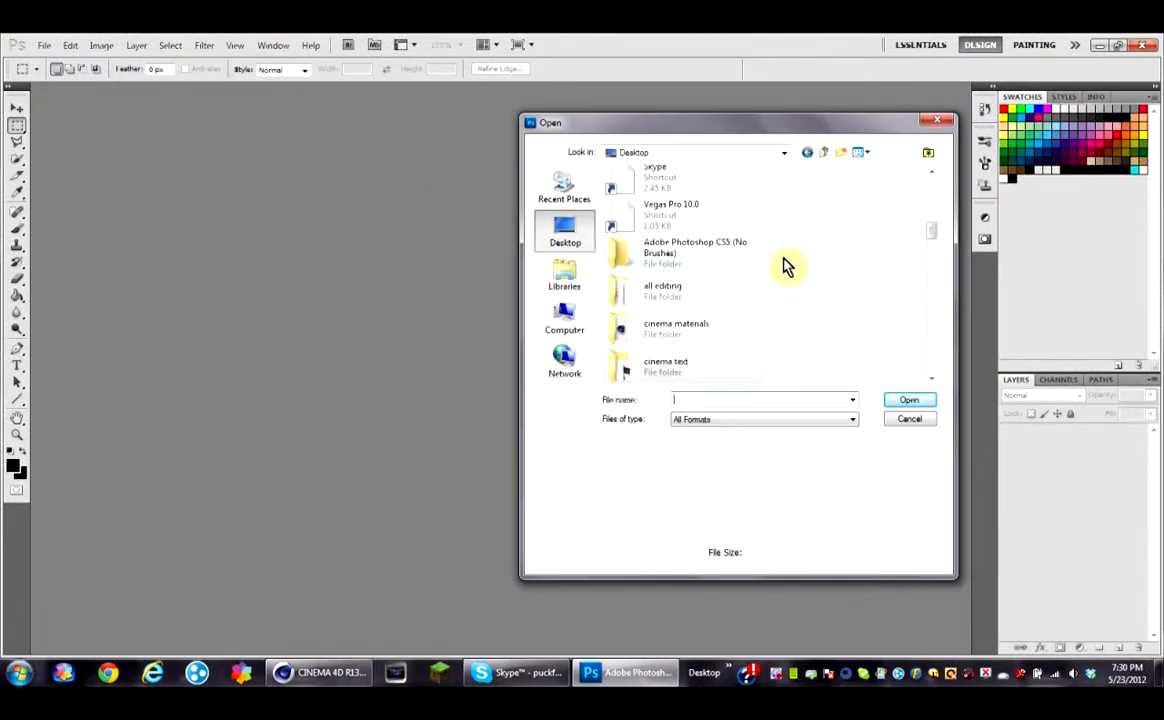
drag(932, 240, 927, 286)
double_click(655, 230)
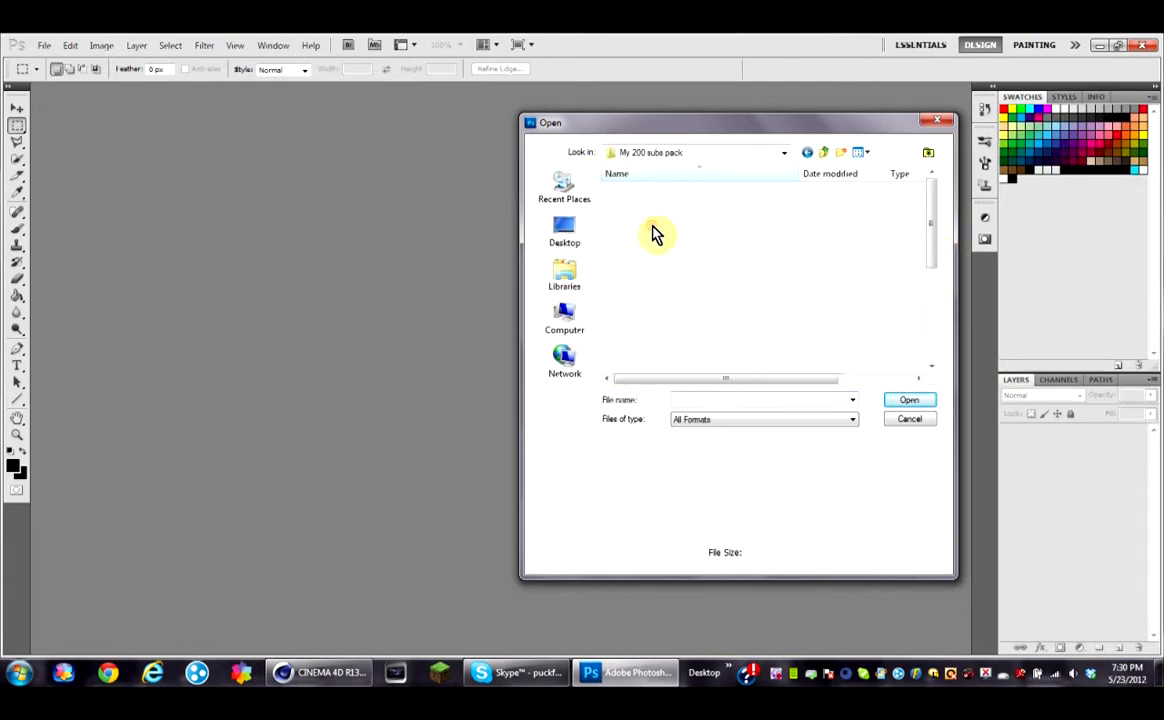
click(657, 203)
click(896, 402)
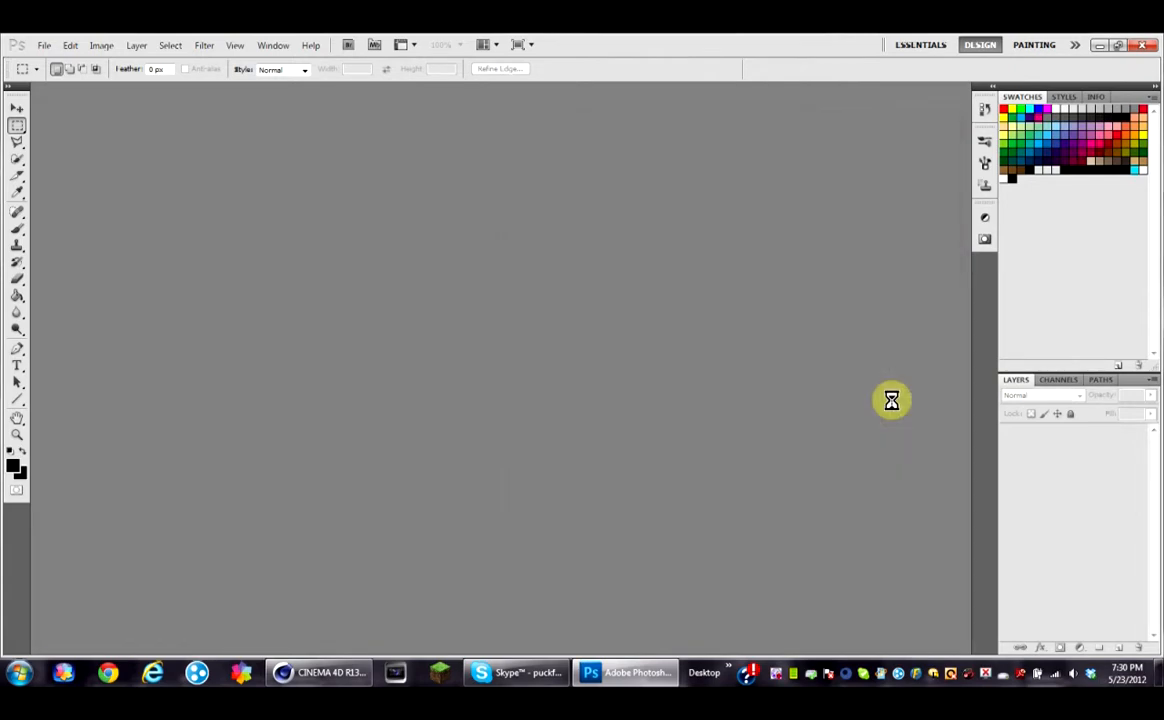
click(591, 289)
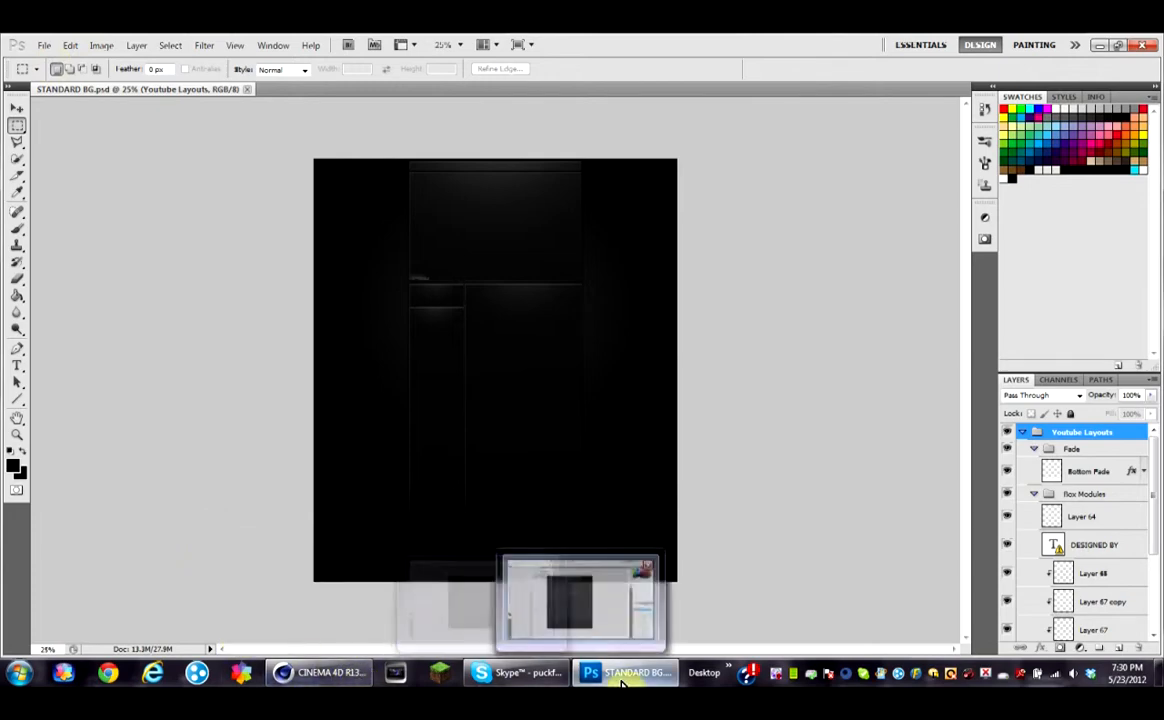
Step: Delete the image layer inside the Background group of the Youtube Layouts group
click(1034, 450)
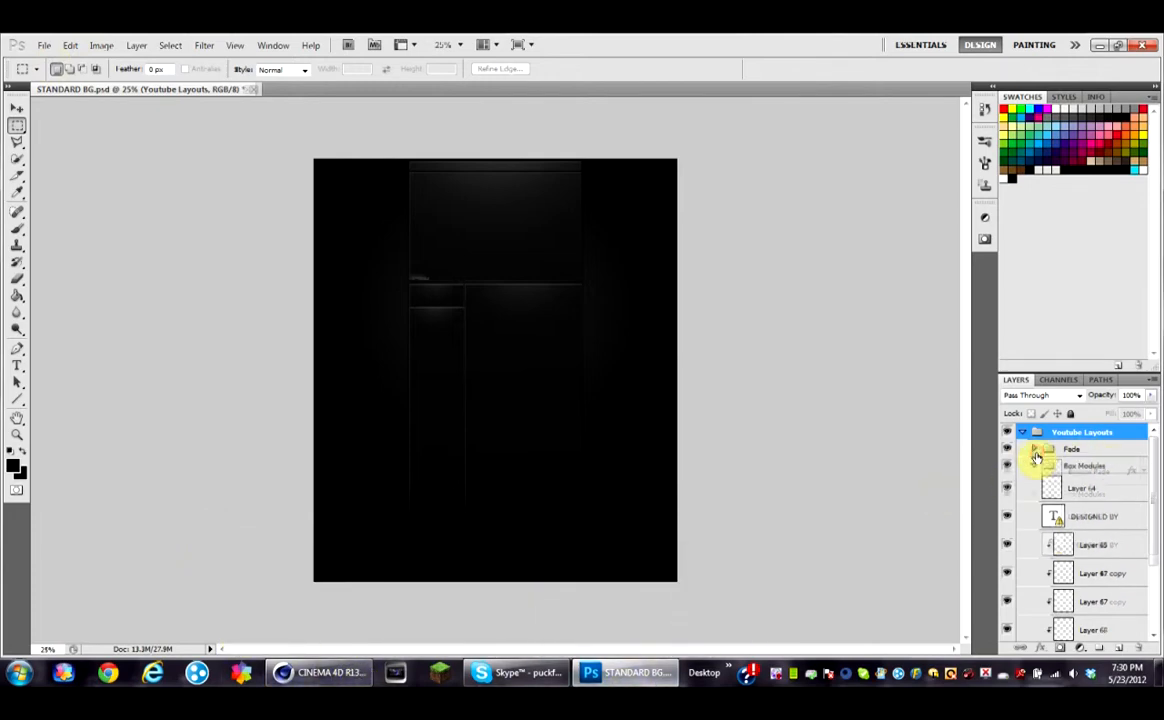
click(1034, 467)
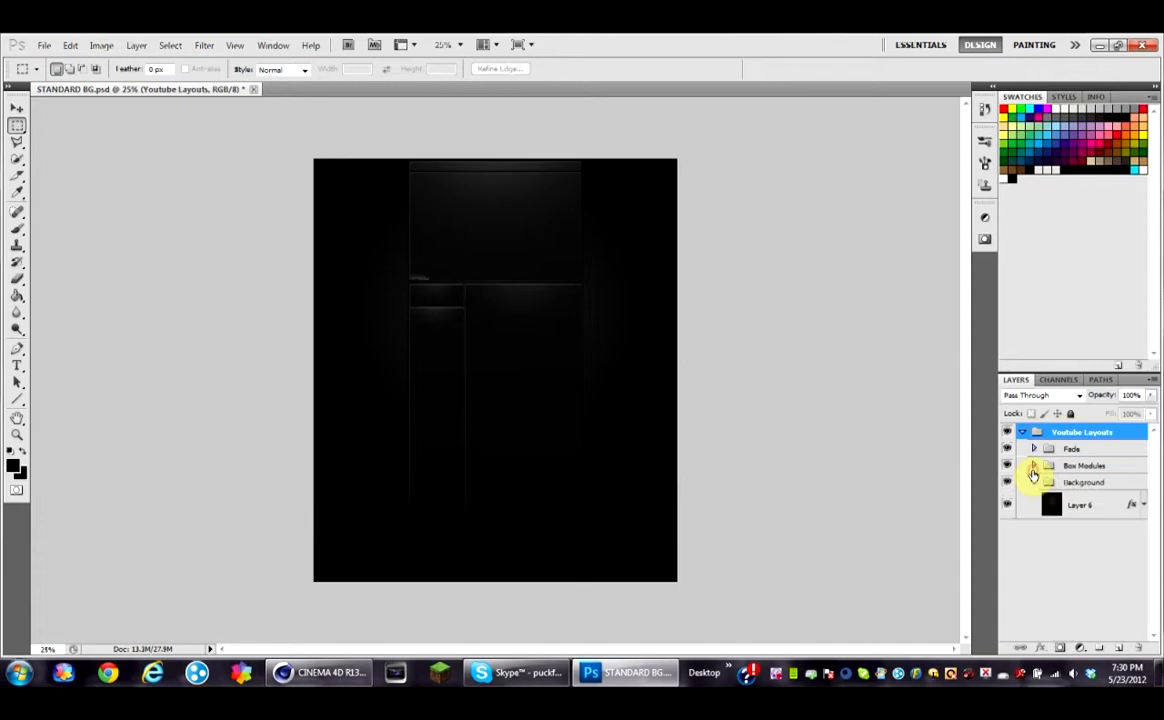
click(1066, 508)
click(1141, 651)
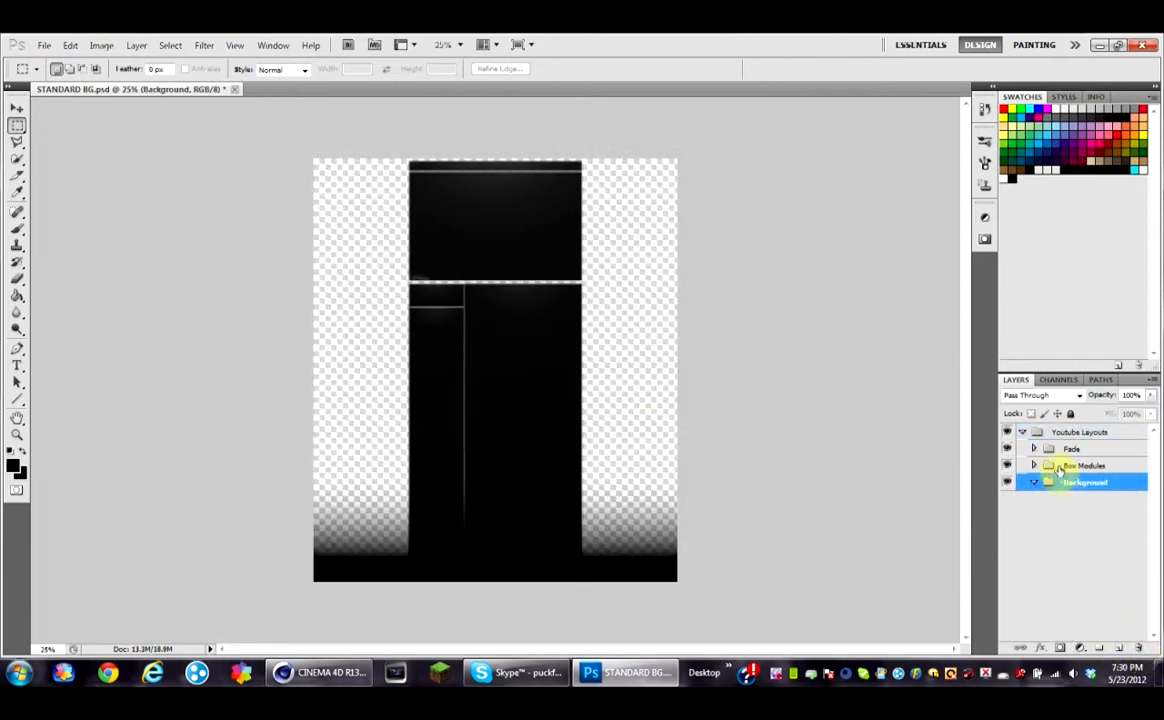
Step: Delete the Fade group together with its contents
click(1034, 450)
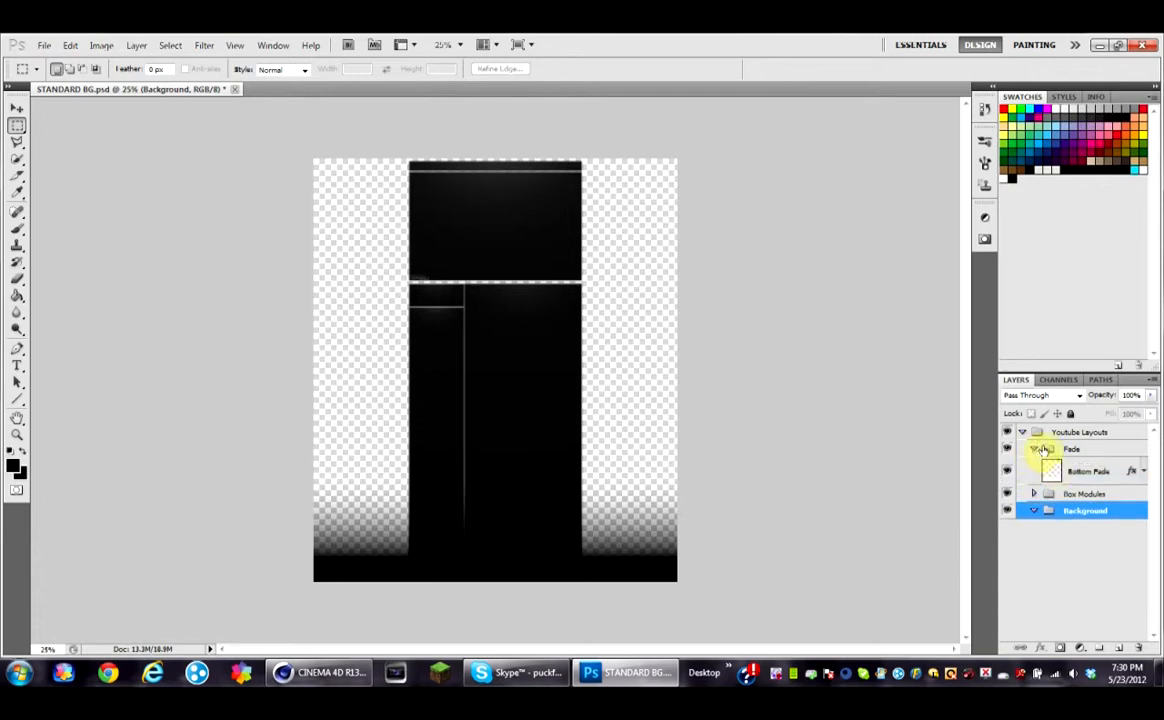
right_click(1041, 450)
click(1062, 540)
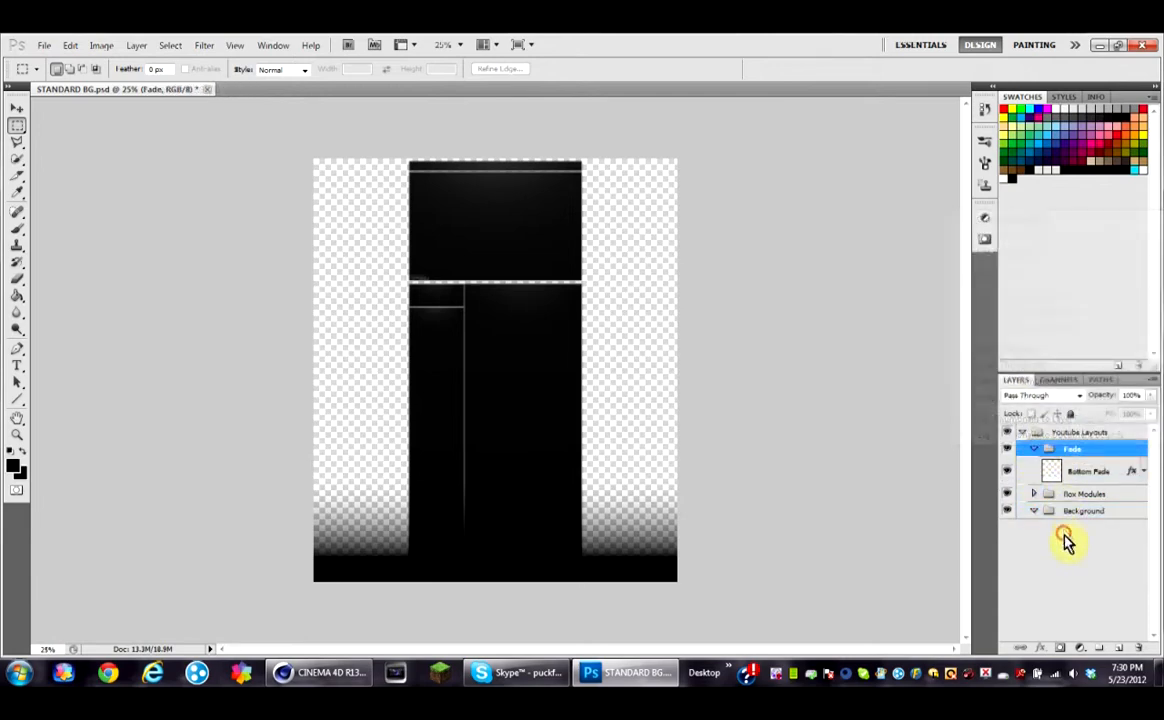
click(1034, 450)
right_click(1045, 450)
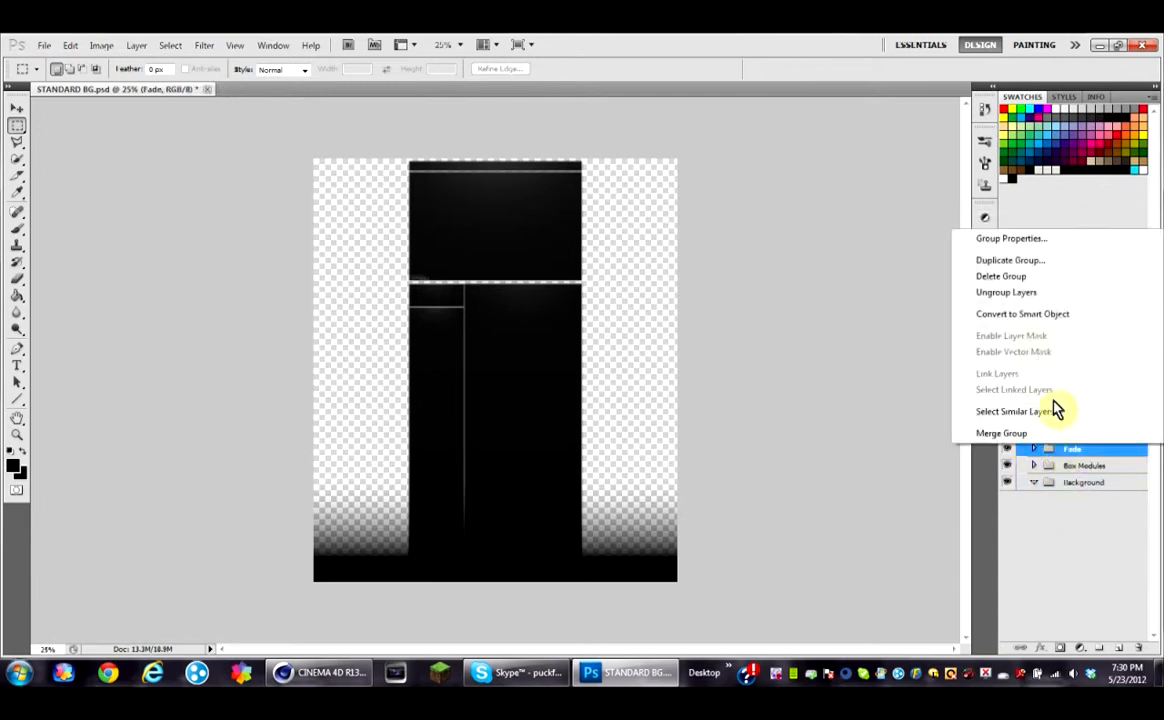
click(1034, 279)
click(588, 278)
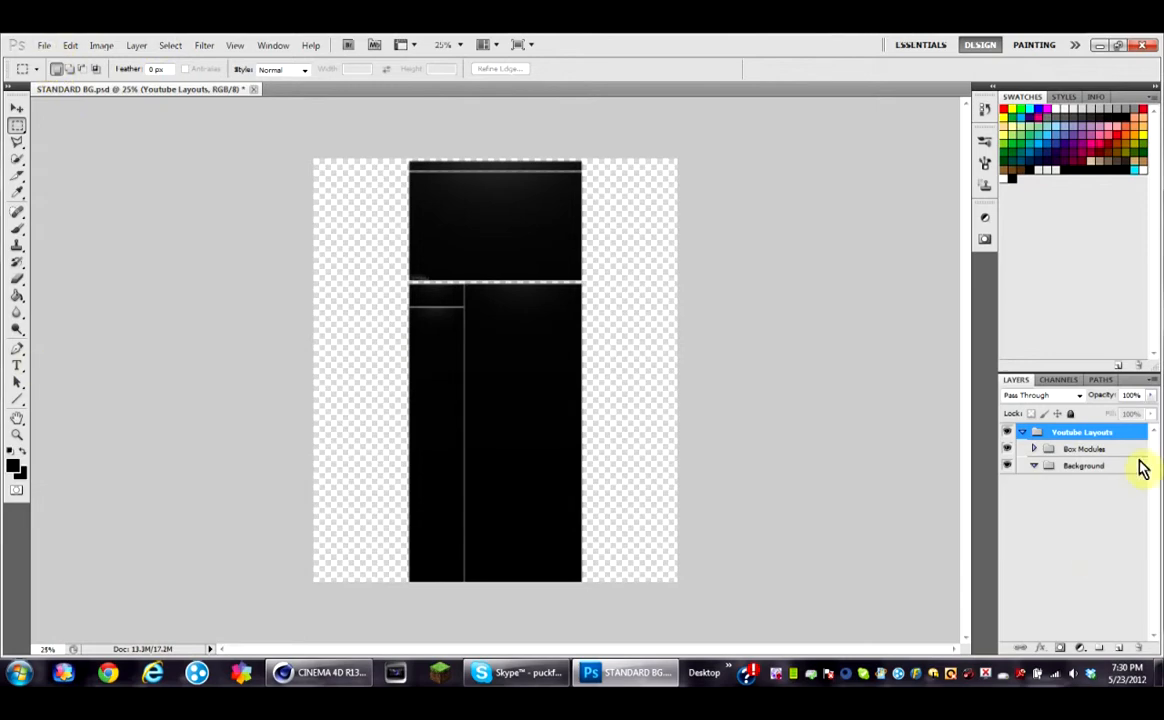
Step: Create a new layer and move it into the Background group
click(1120, 648)
drag(1122, 449, 1097, 522)
Step: Add a Gradient Overlay to the new layer and set the gradient's start stop to green
right_click(1091, 492)
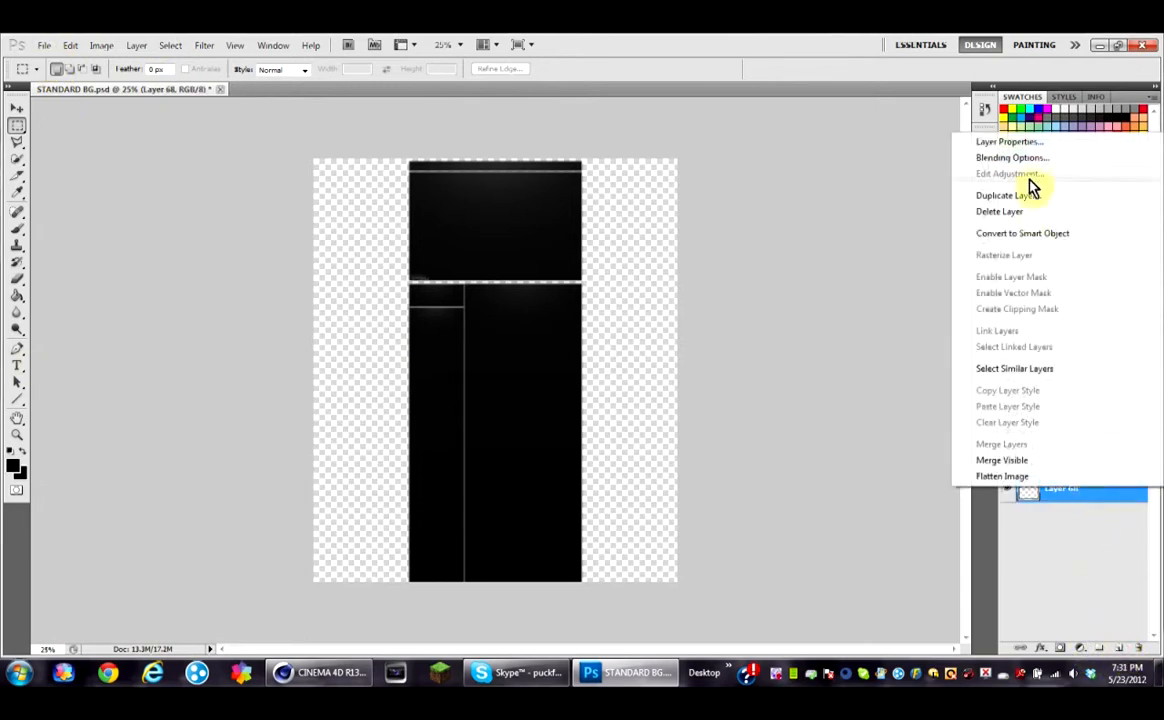
click(1038, 160)
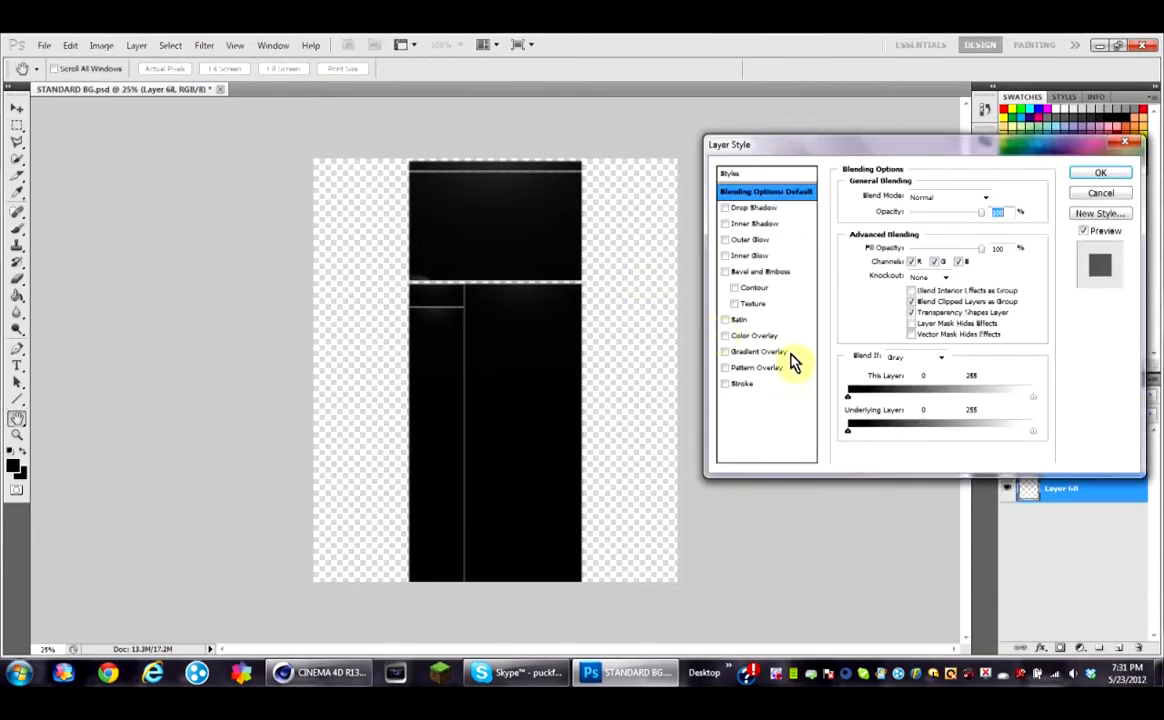
click(787, 352)
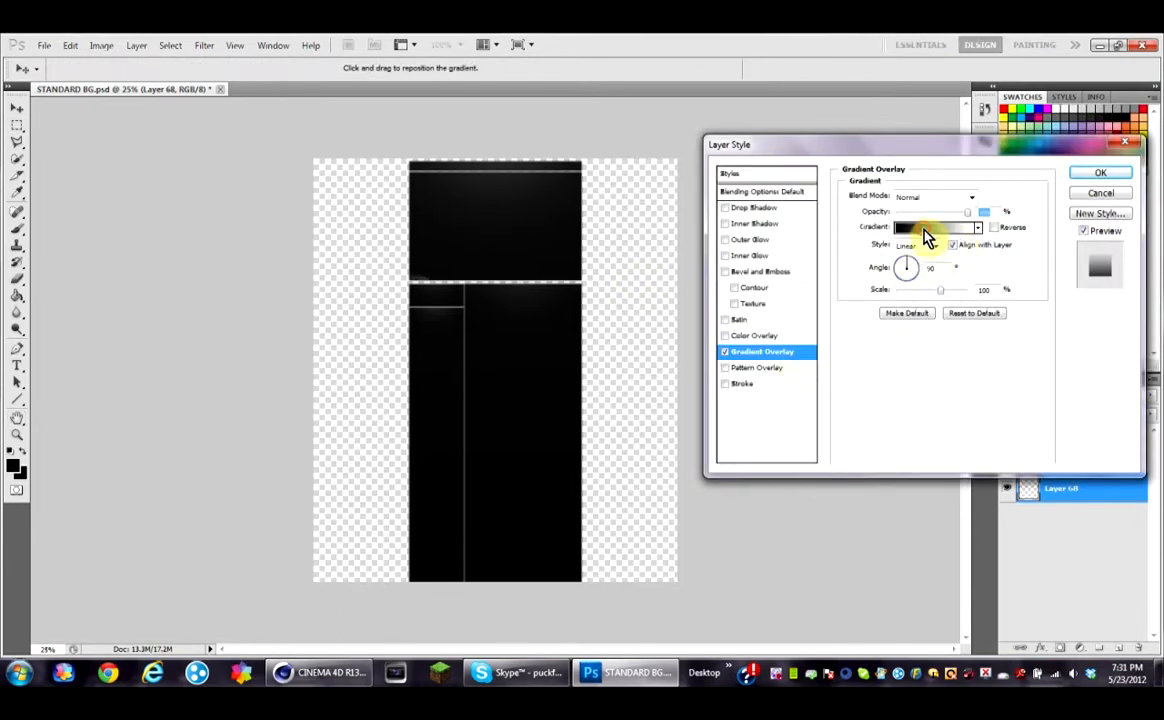
click(925, 232)
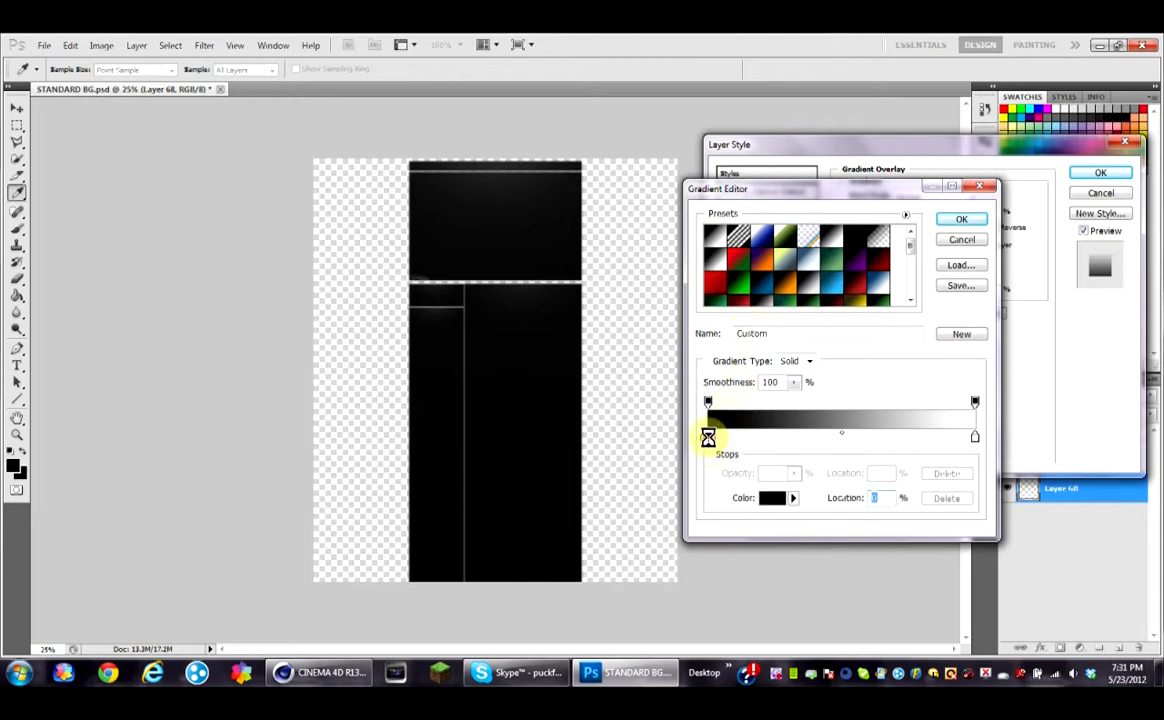
drag(615, 495, 613, 444)
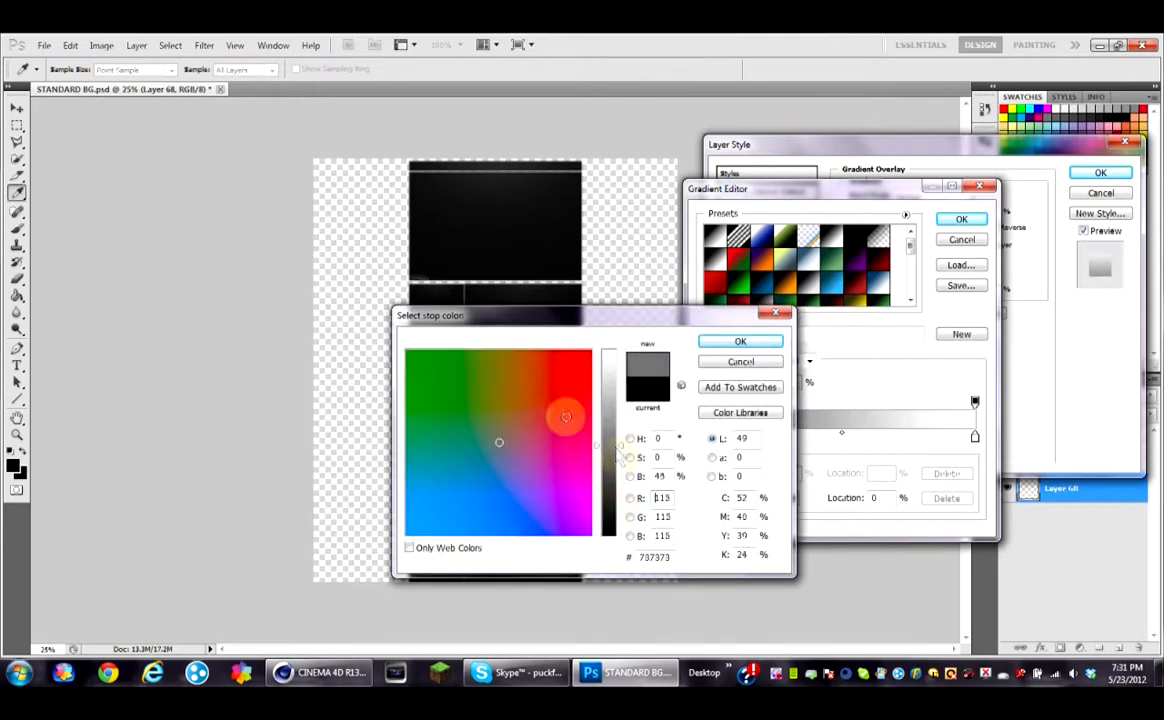
click(412, 360)
click(756, 346)
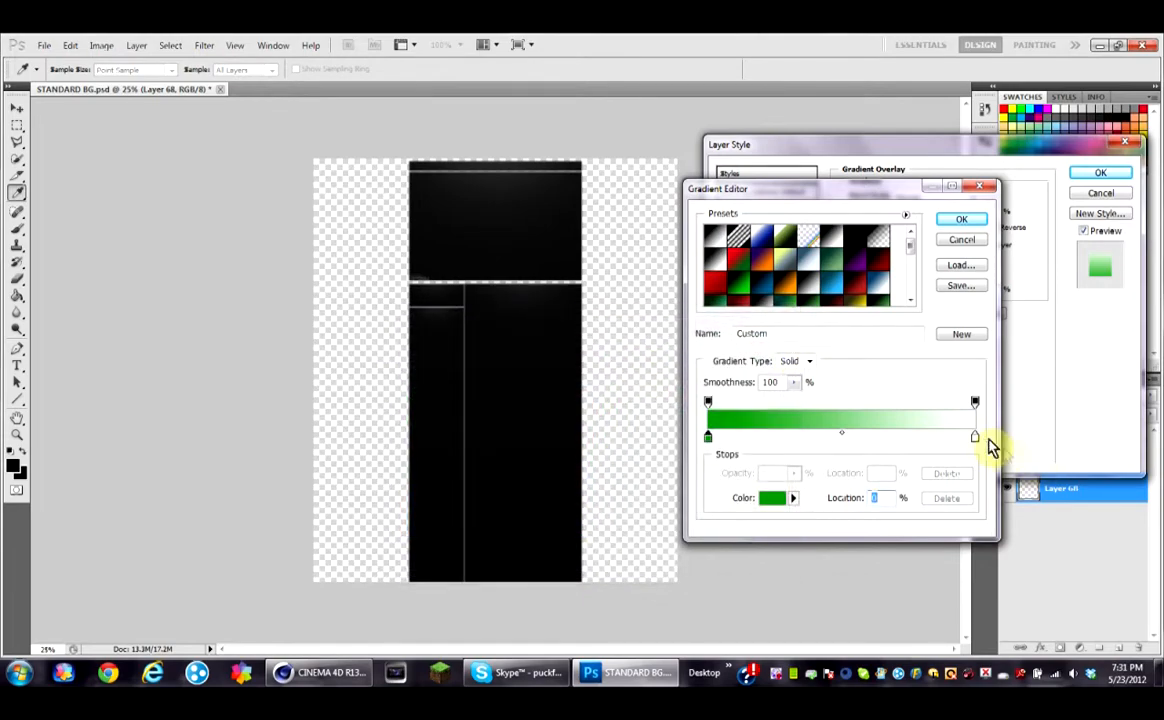
Step: Set the gradient's end stop to black, change the overlay style to Radial, and apply the layer style
double_click(976, 440)
drag(611, 452, 609, 594)
click(452, 386)
click(758, 345)
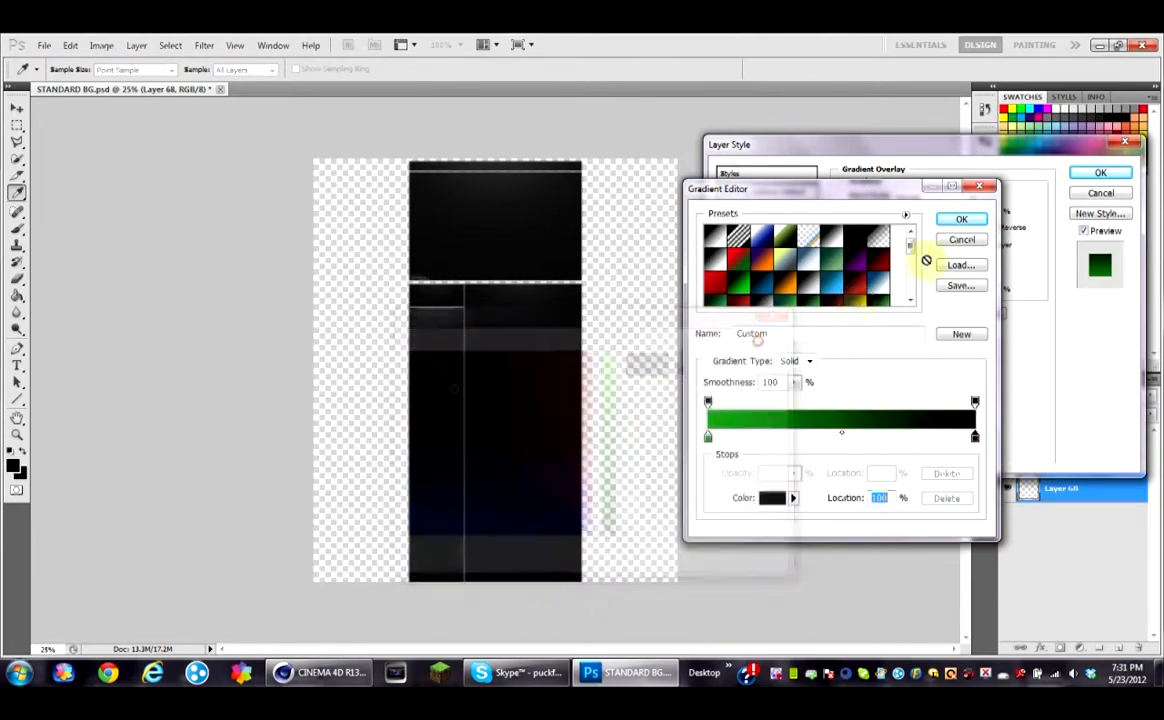
click(955, 223)
click(935, 247)
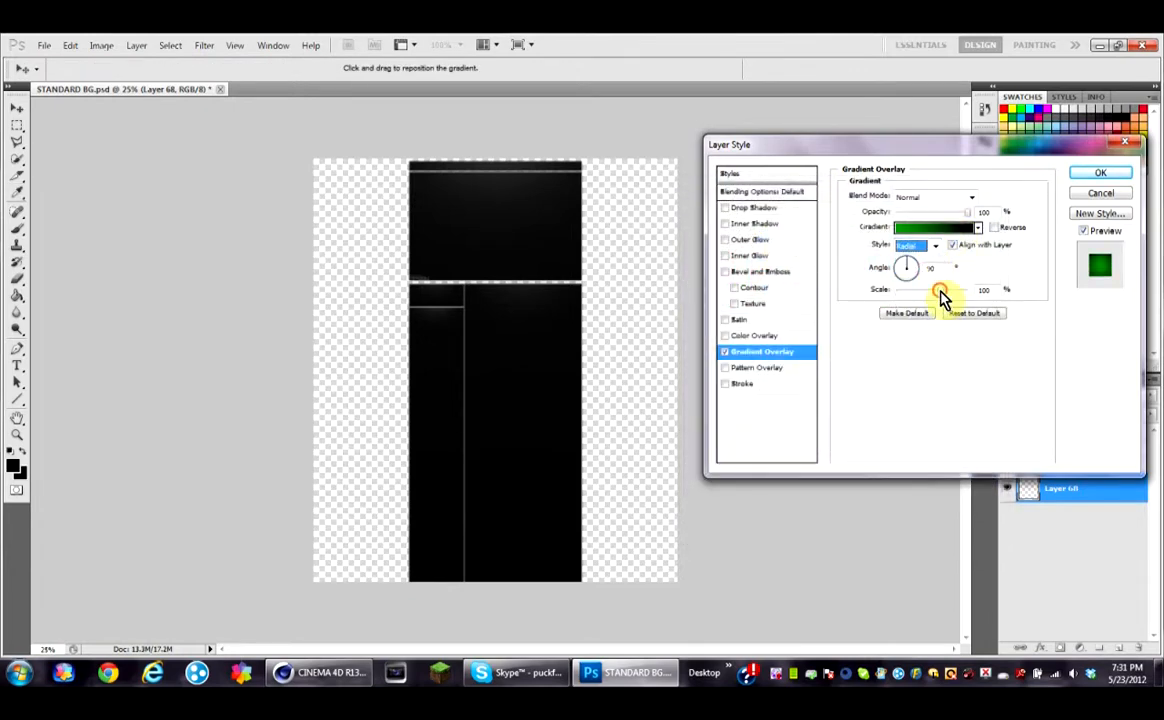
click(1103, 171)
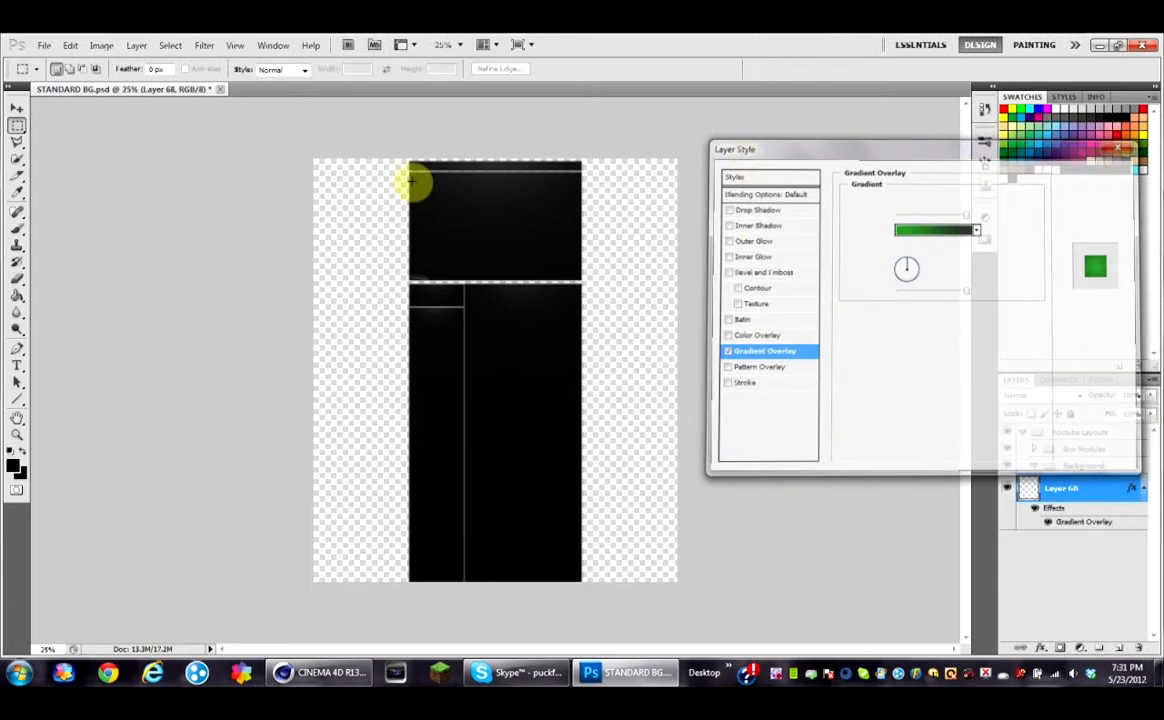
Step: Fill the new layer with the Gradient tool, dragging horizontally from the canvas's left edge to the right side
click(20, 300)
click(71, 292)
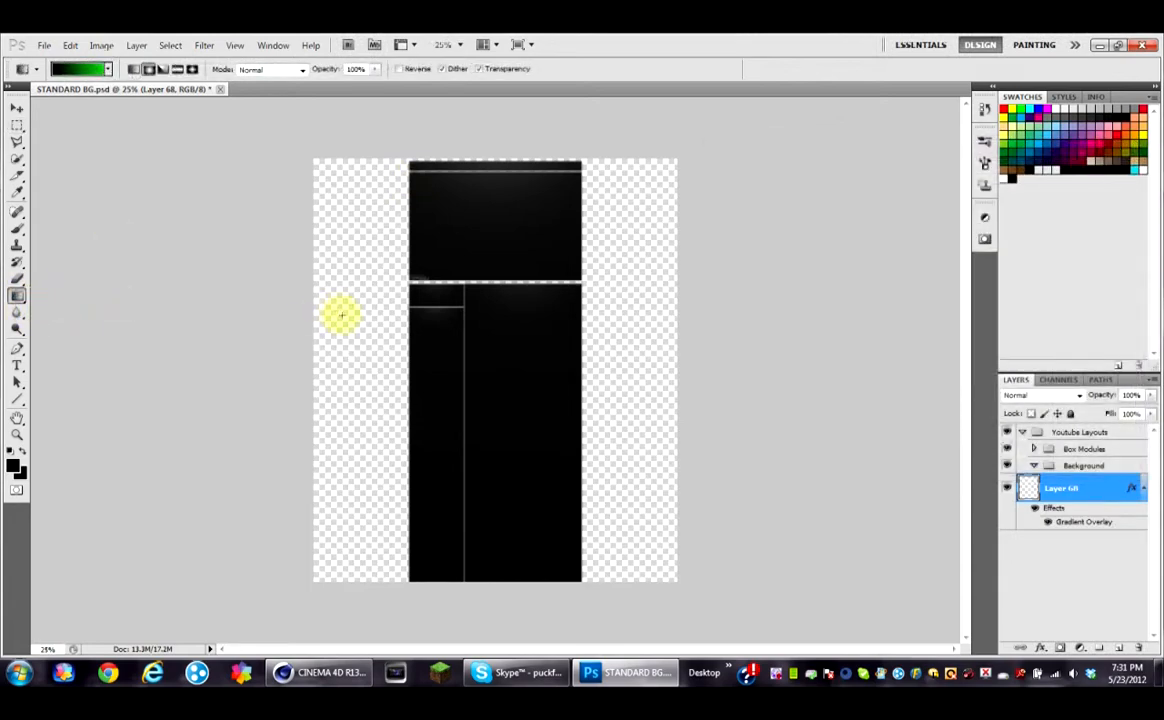
drag(315, 326, 595, 338)
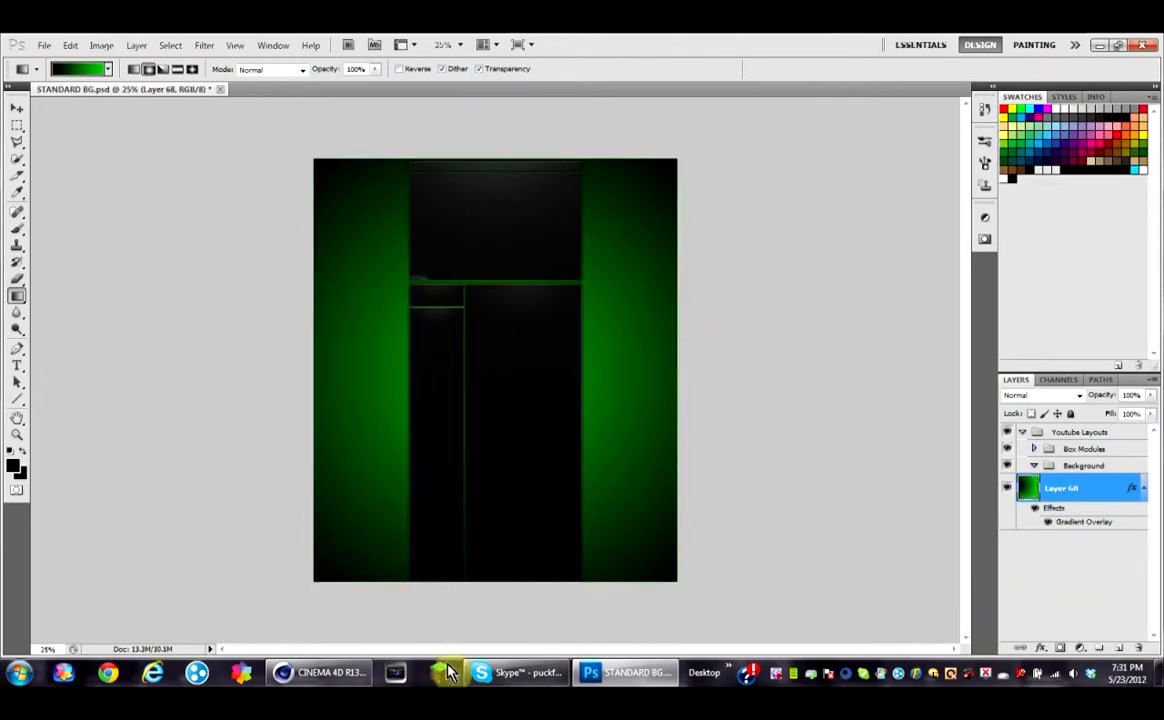
Step: Switch to Cinema 4D, add a MoText object, and set its text to Tuts
click(352, 675)
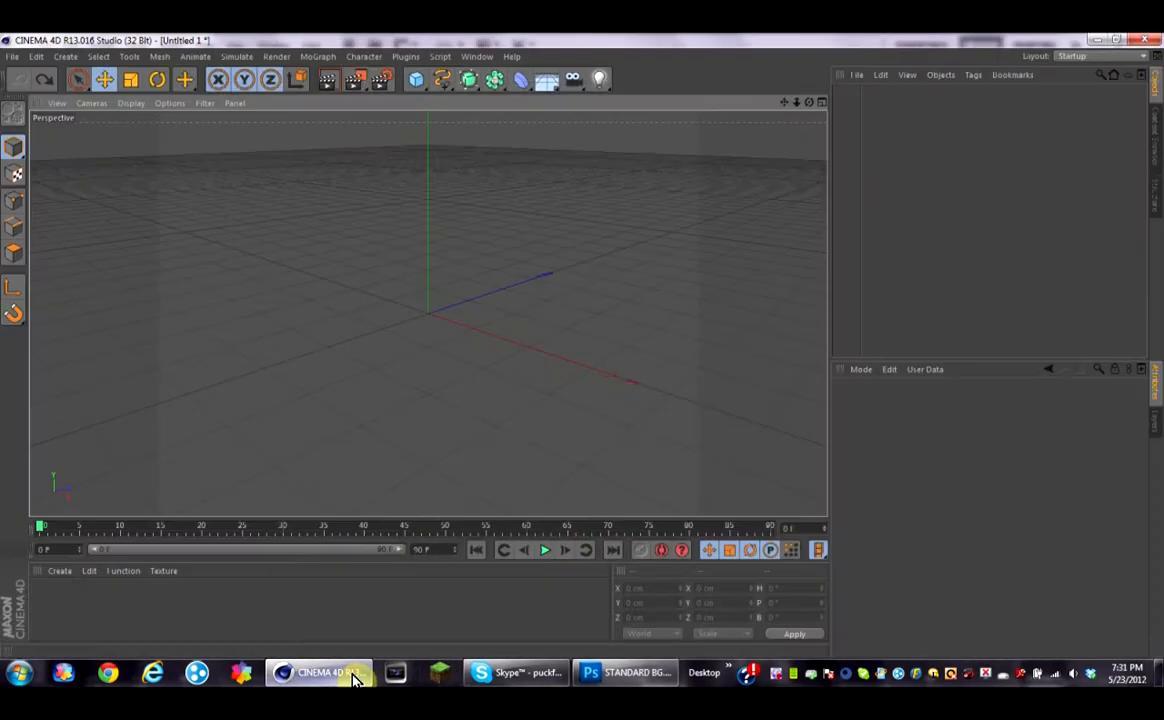
click(335, 60)
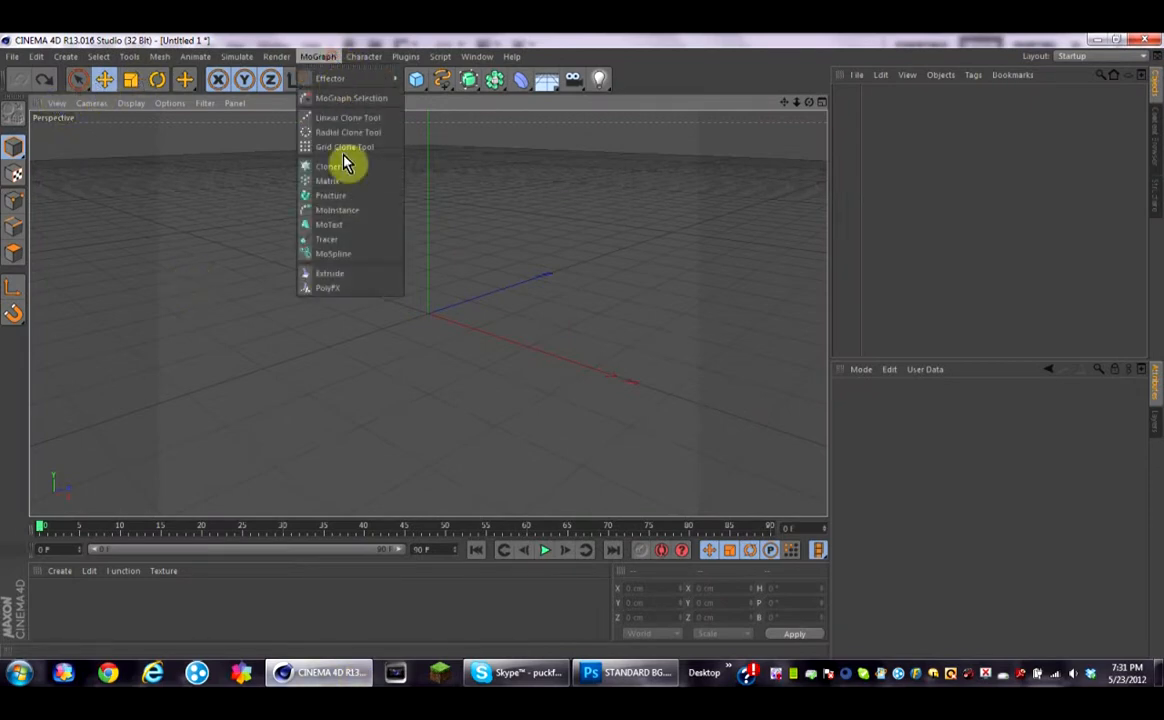
click(358, 232)
double_click(870, 467)
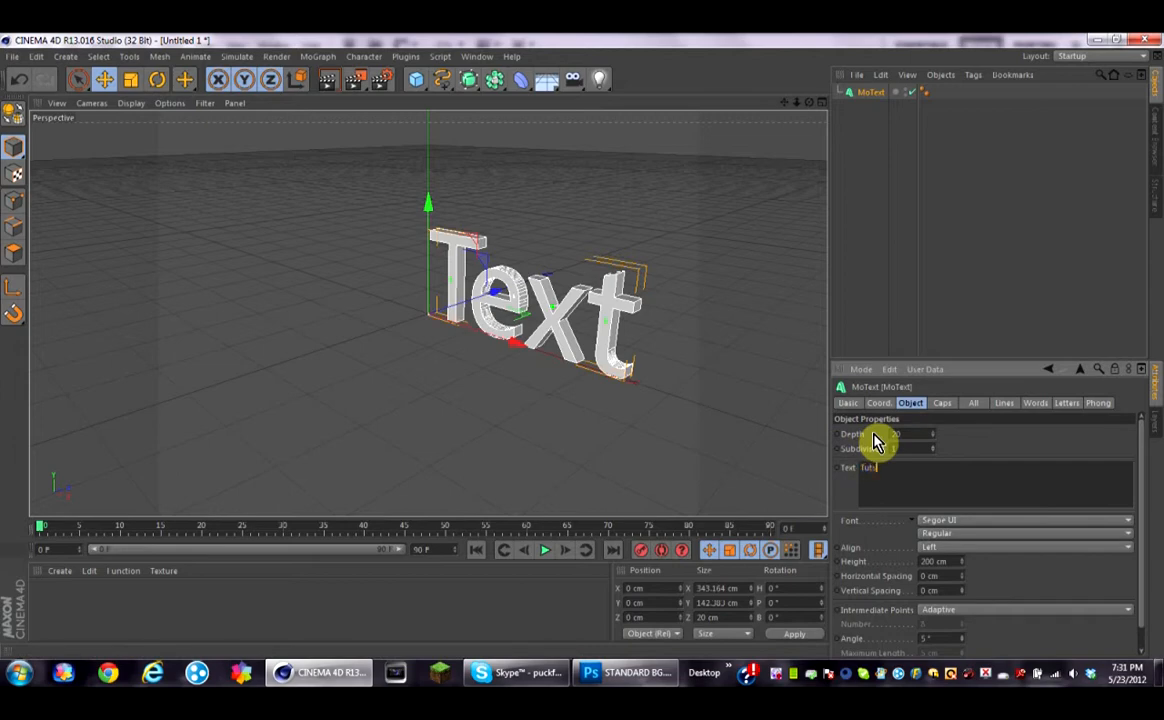
click(1008, 457)
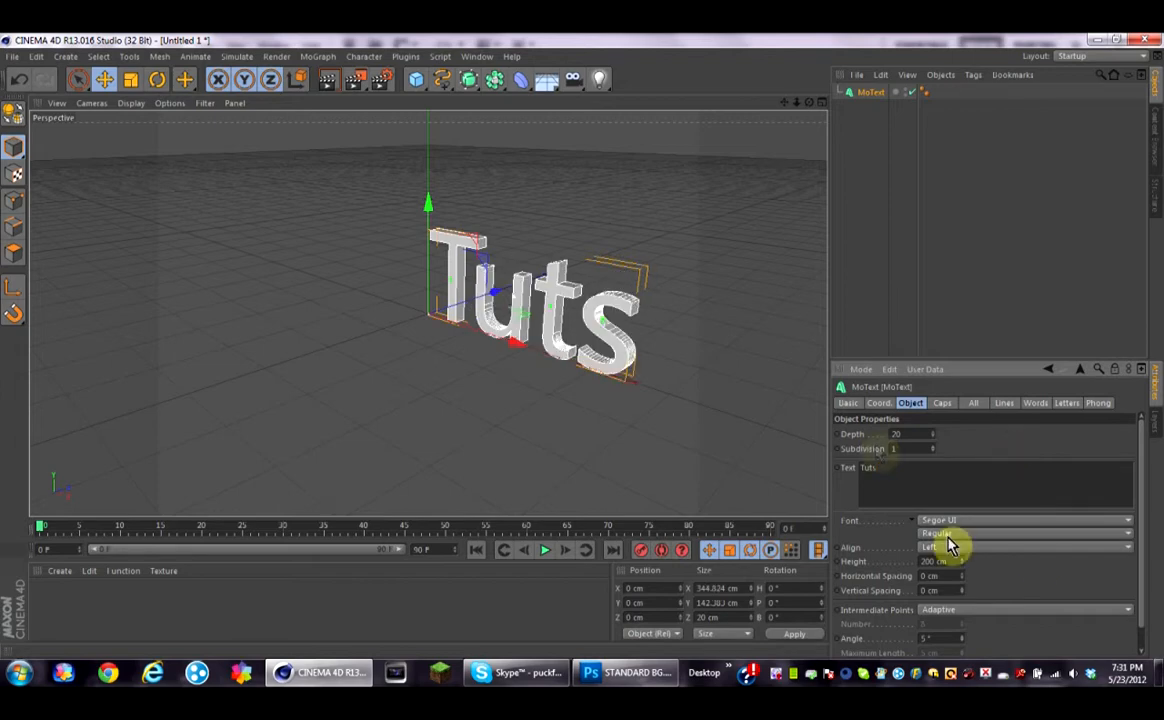
Step: Set the MoText font to Bebas
click(1101, 528)
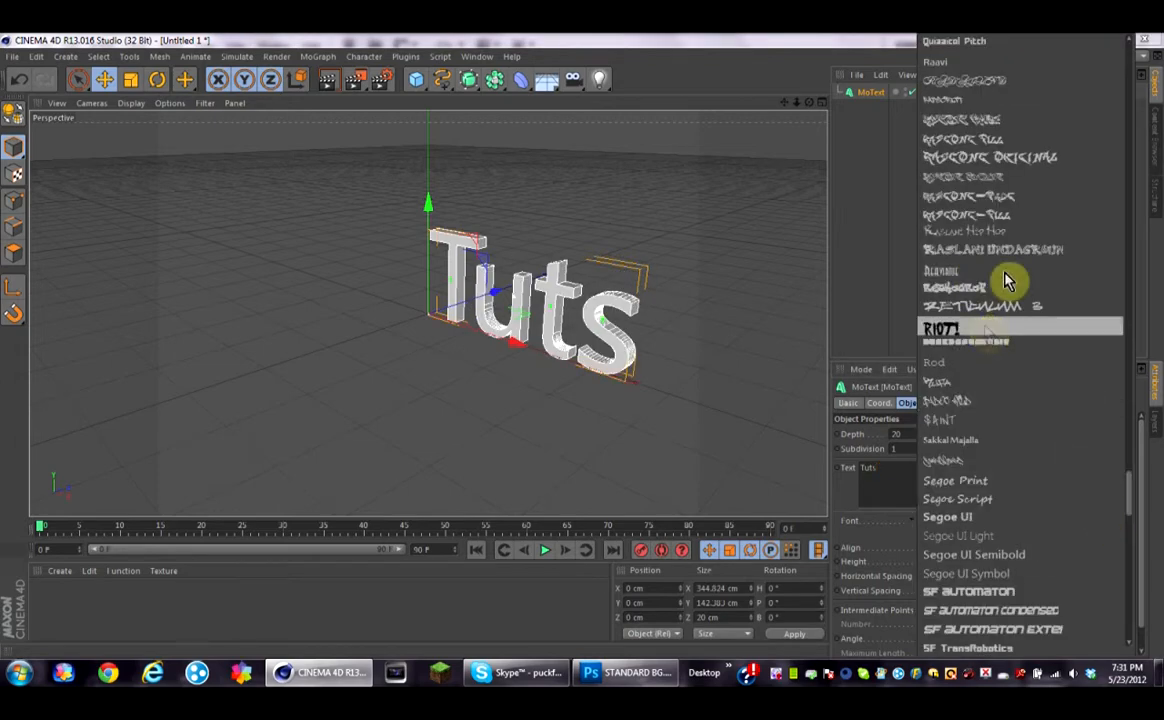
scroll(1040, 214, up, 20)
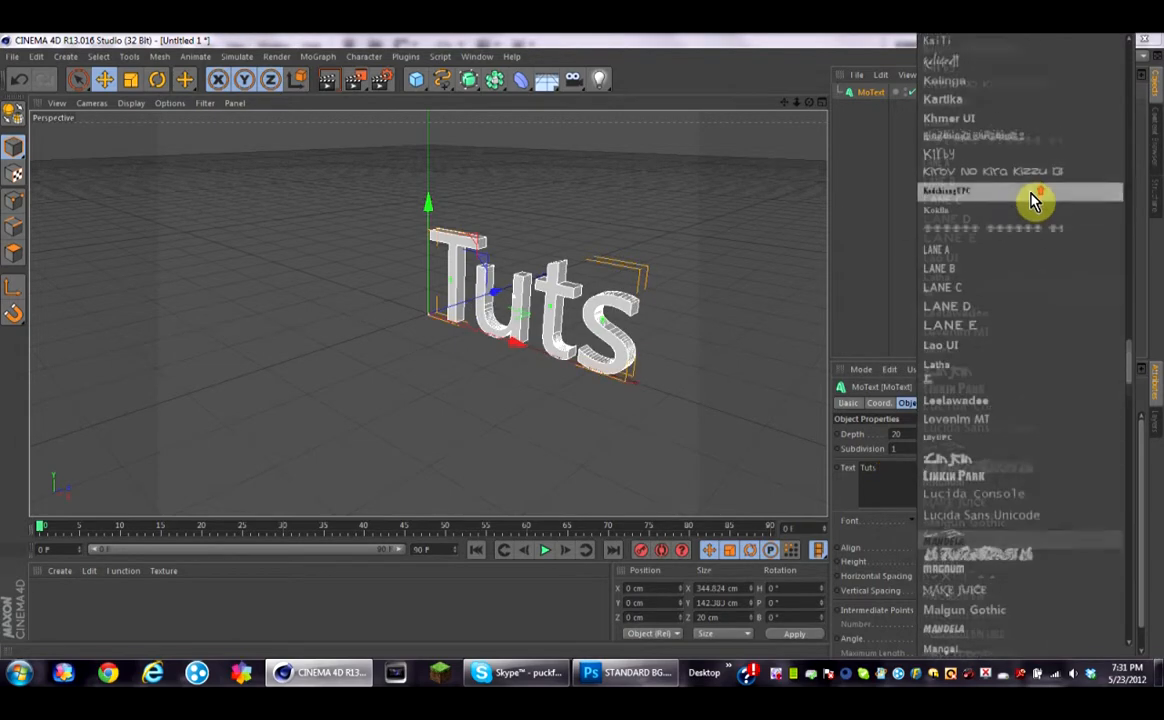
scroll(1035, 200, up, 20)
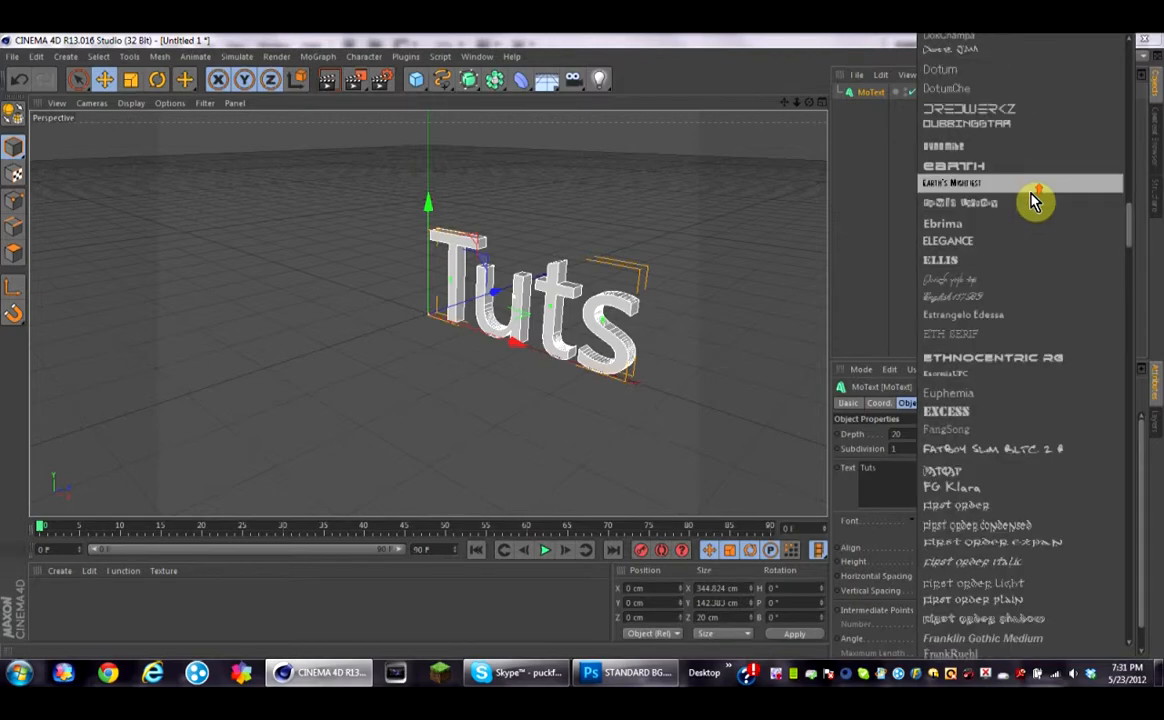
scroll(1035, 200, up, 20)
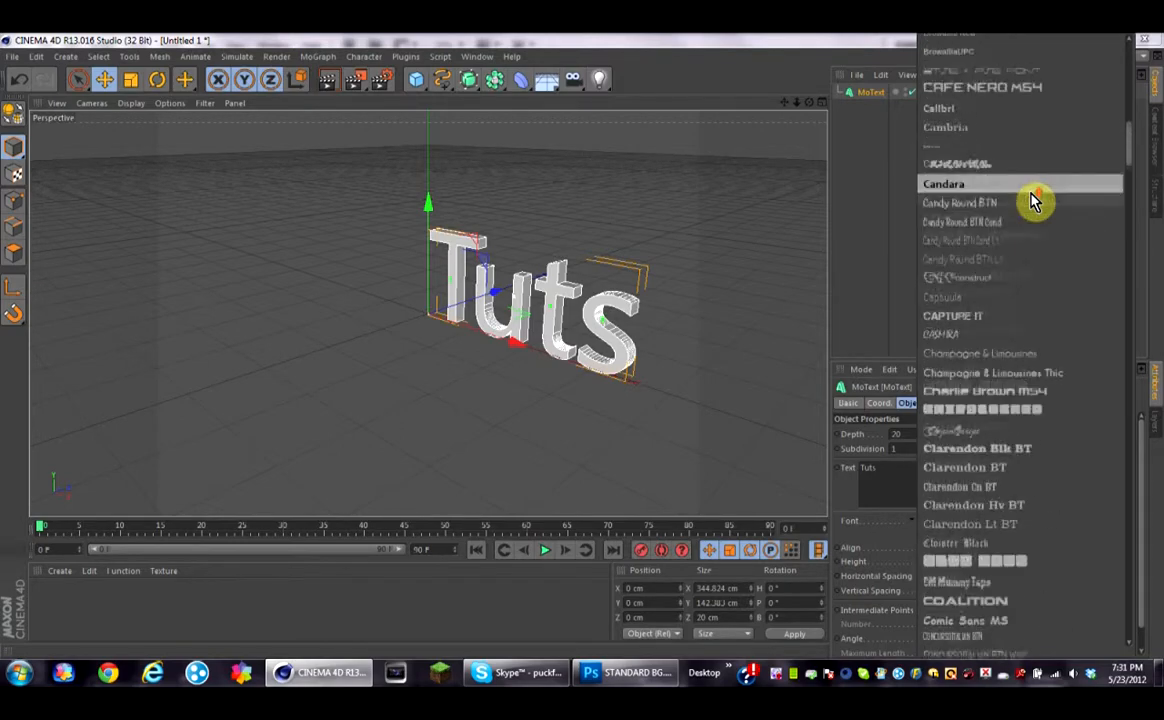
scroll(1035, 200, up, 3)
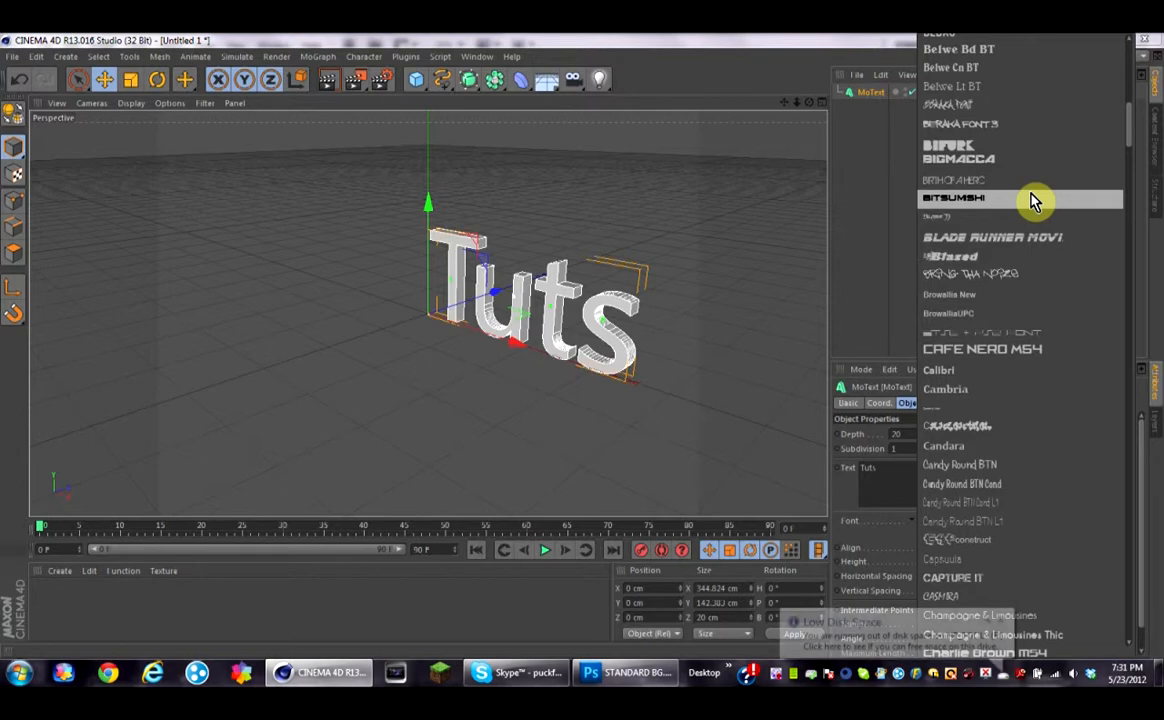
scroll(1035, 200, up, 3)
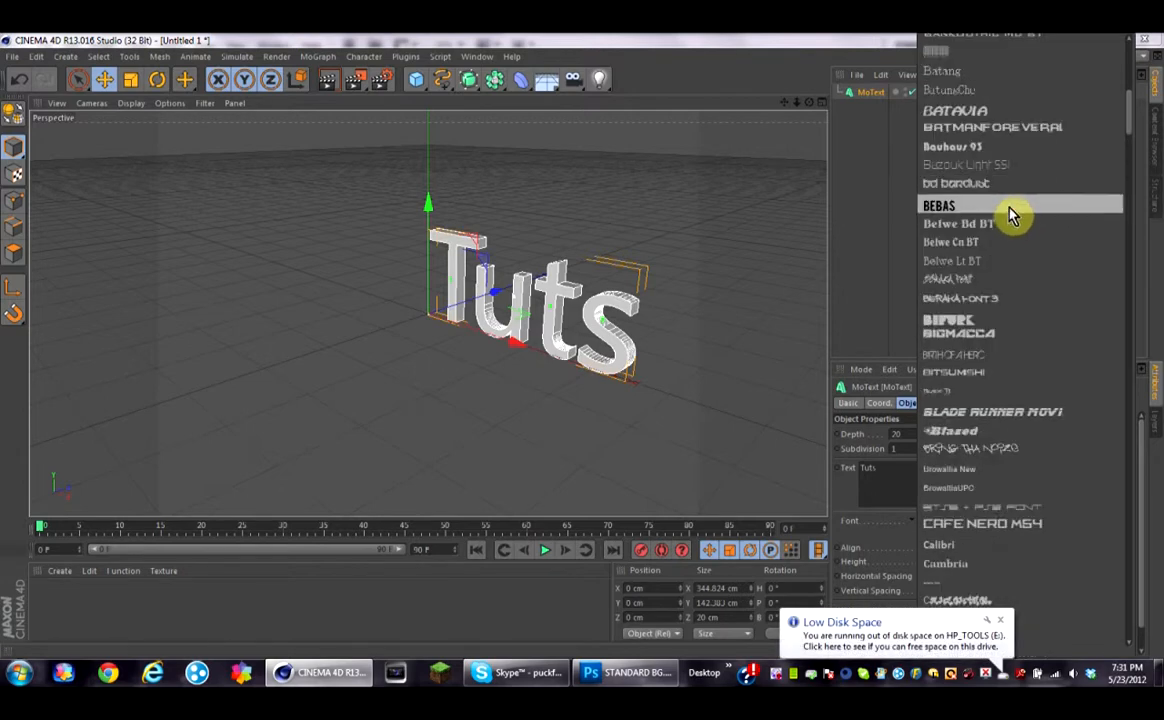
click(1013, 206)
Step: Set the MoText alignment to Middle
click(853, 148)
drag(810, 103, 828, 112)
click(870, 92)
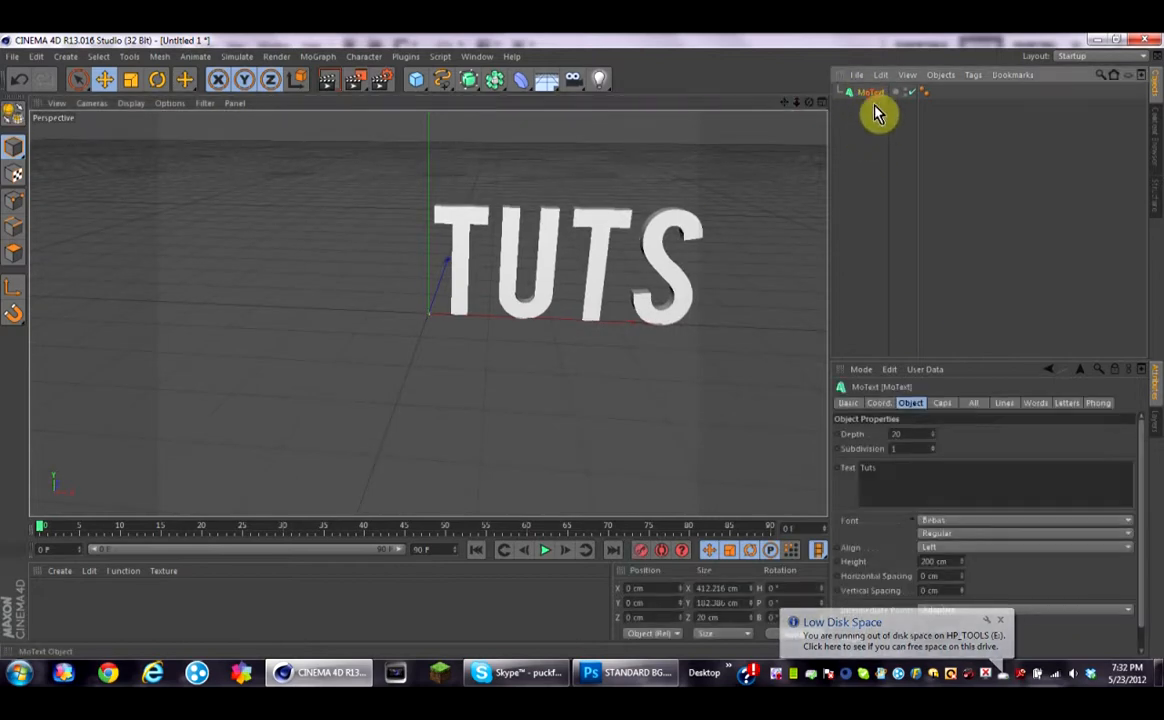
click(1128, 548)
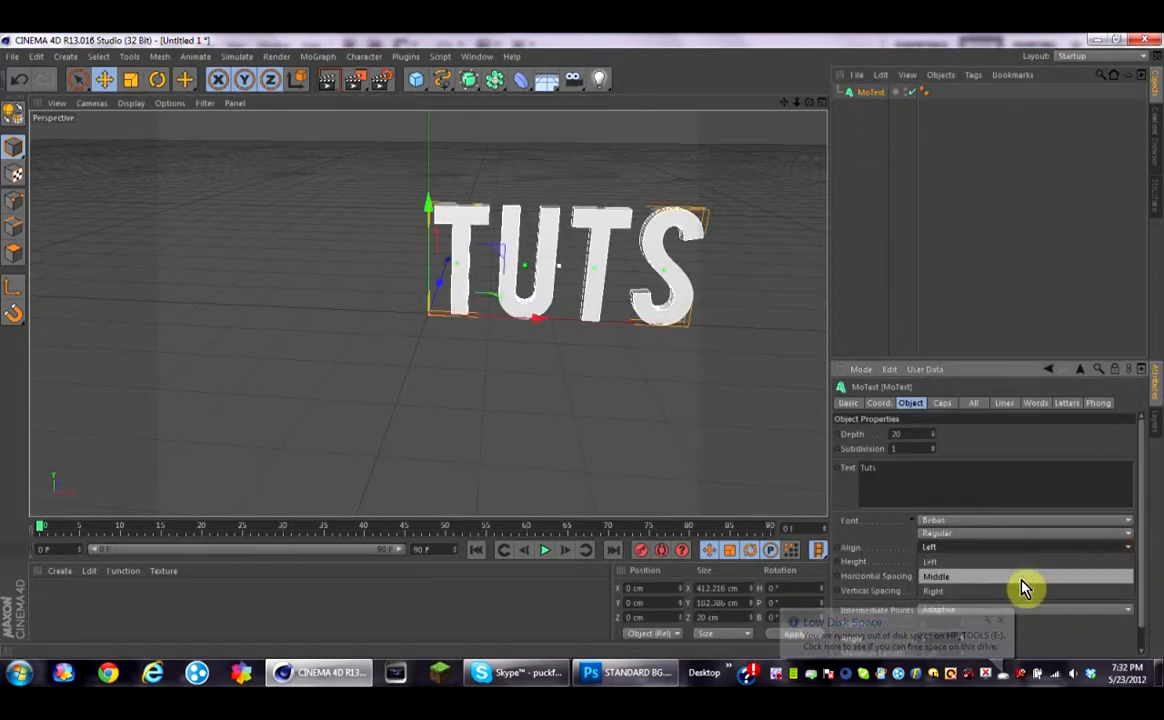
click(1026, 577)
Step: Set the MoText extrusion depth to 180
click(905, 436)
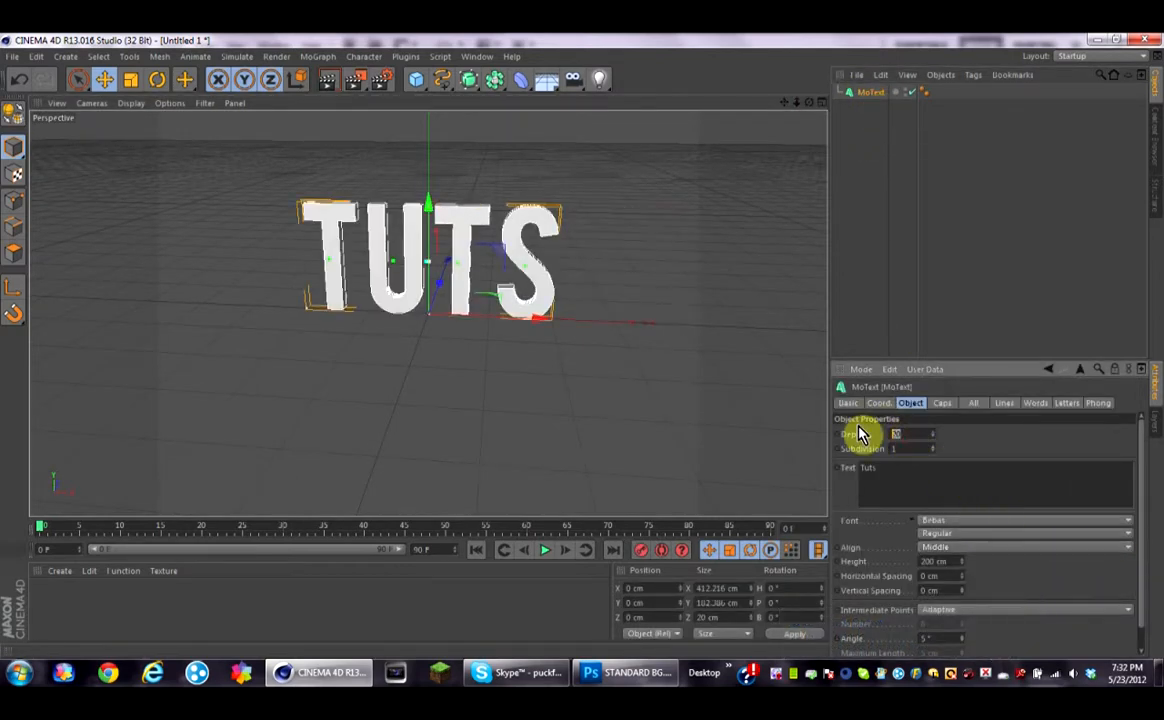
text(100)
click(1005, 275)
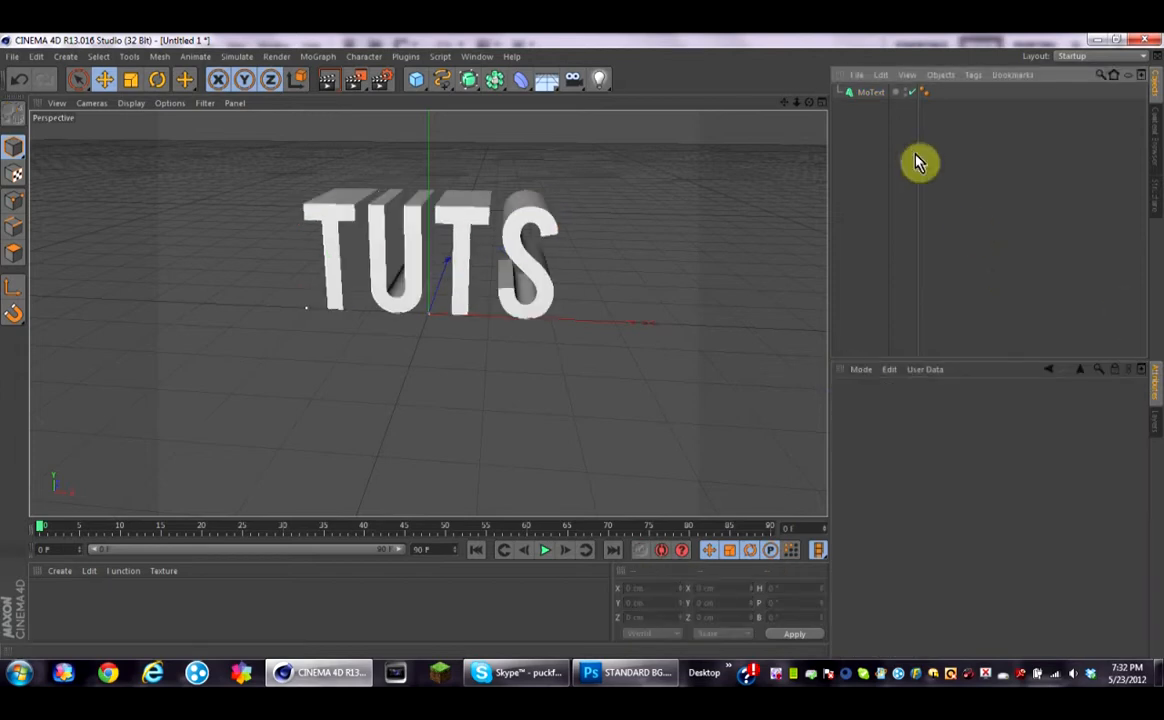
Step: Set both the start and end caps of the MoText.1 copy to Fillet Cap
click(879, 94)
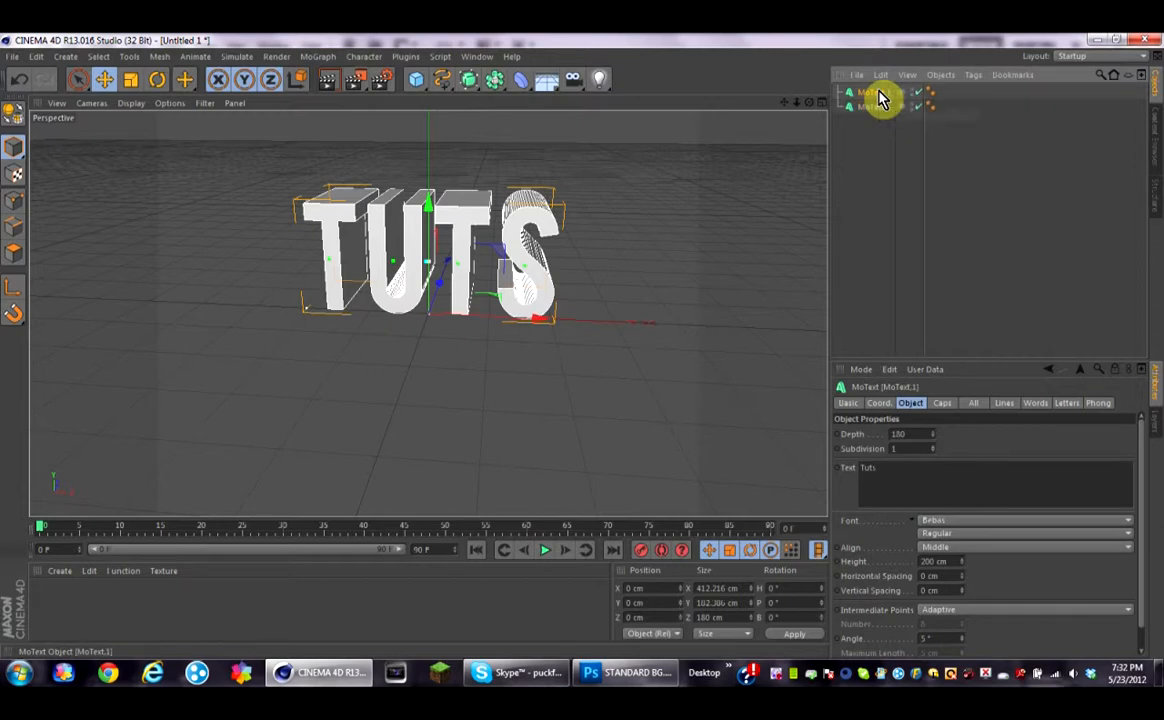
click(942, 402)
click(945, 433)
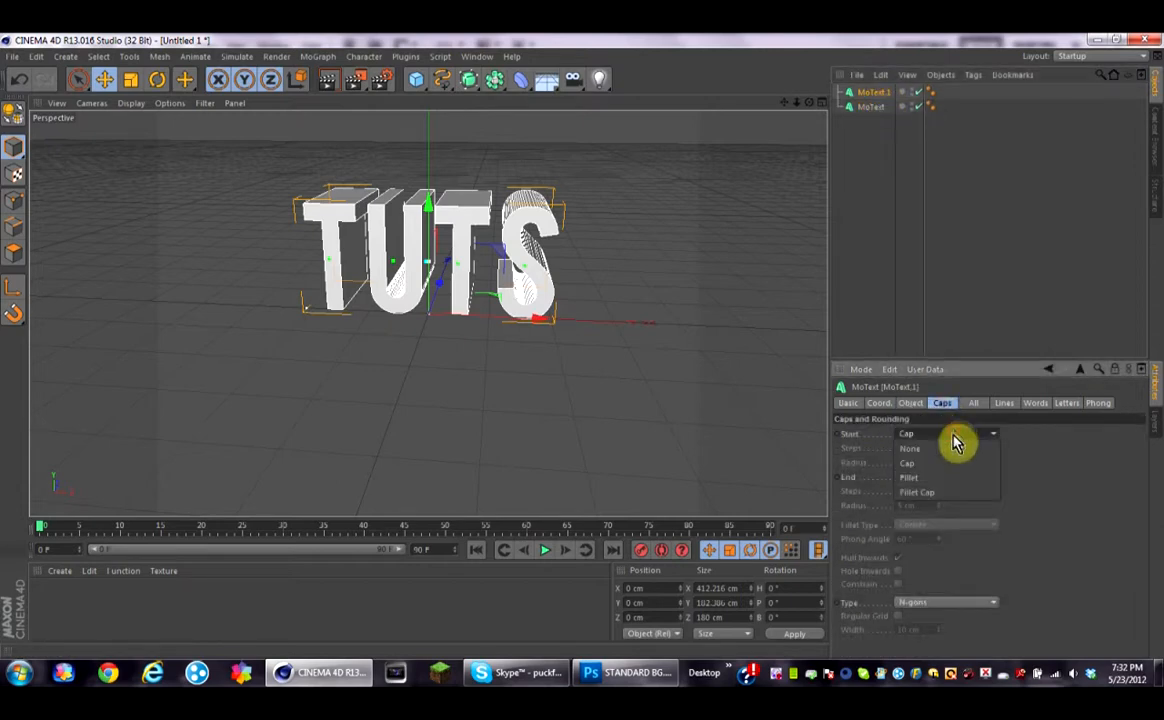
click(935, 493)
click(985, 477)
click(961, 535)
click(937, 292)
Step: Create a new material and set its color to pure green (R 0, G 255, B 0)
double_click(44, 600)
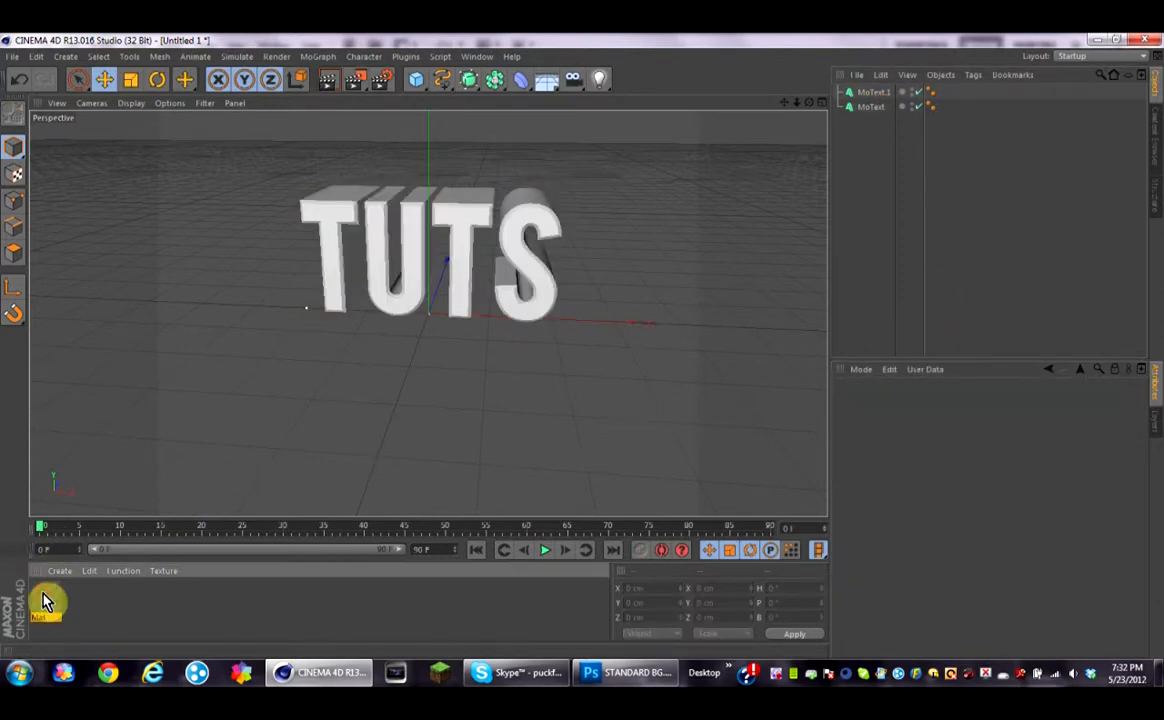
double_click(44, 600)
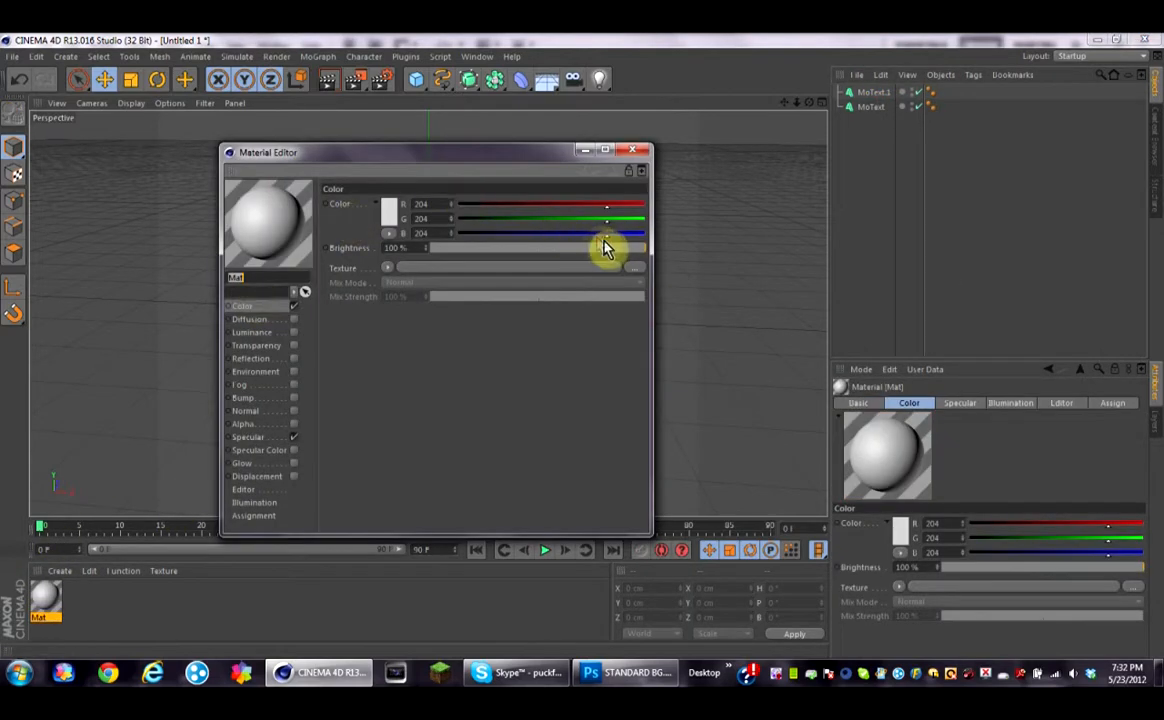
drag(608, 237, 494, 234)
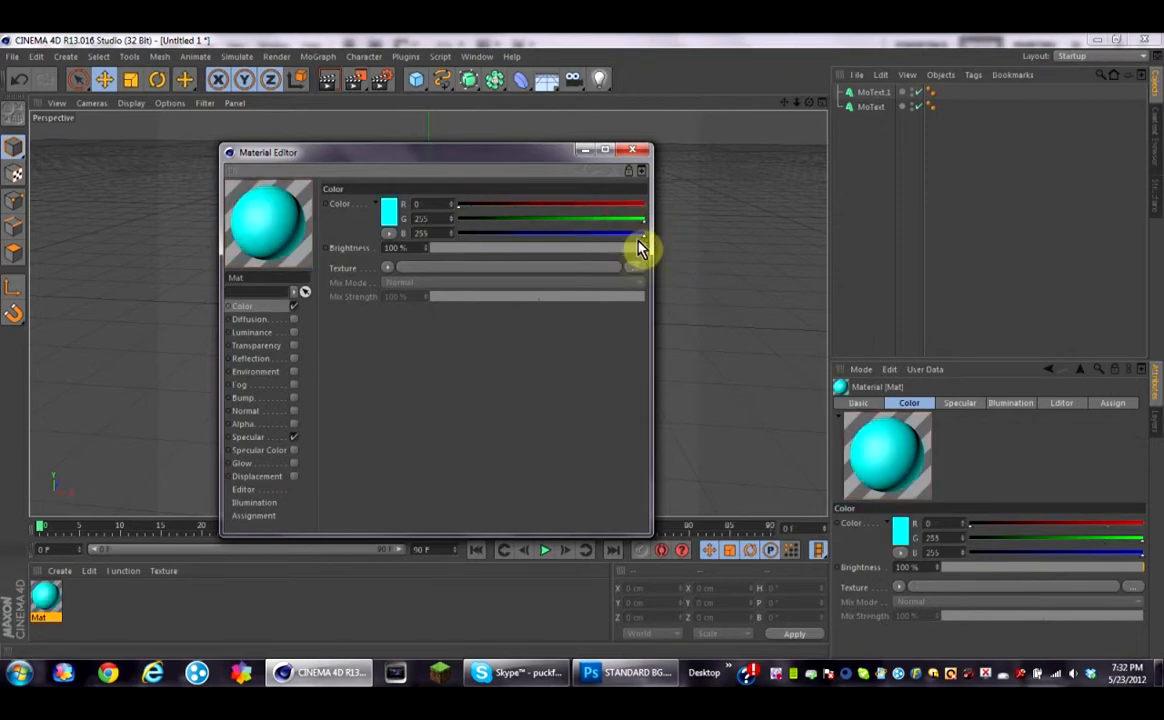
drag(630, 240, 447, 234)
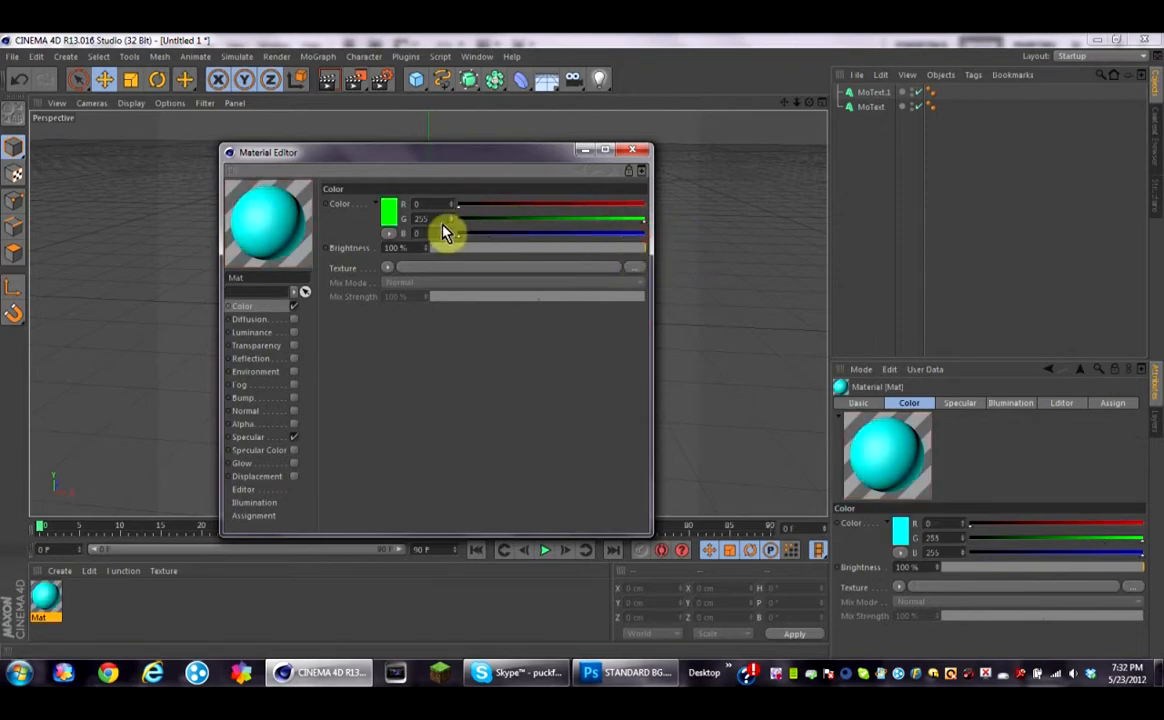
Step: Enable Reflection on the green material and apply it to MoText.1
click(294, 358)
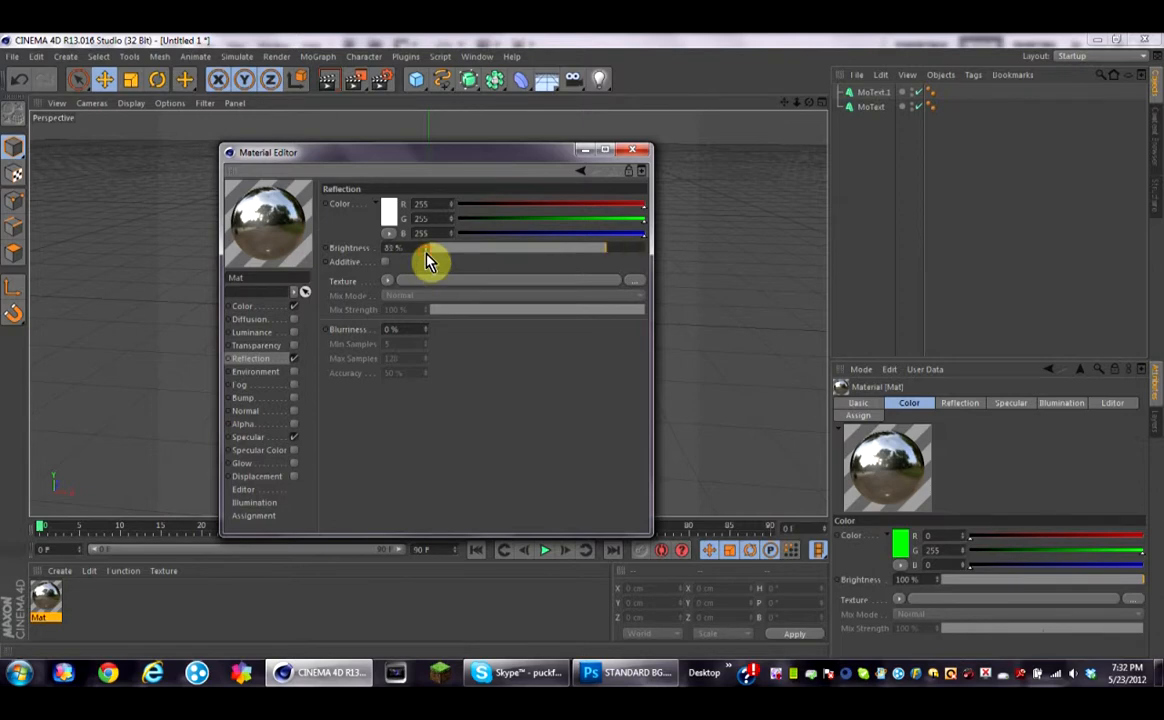
click(631, 149)
drag(27, 524, 905, 97)
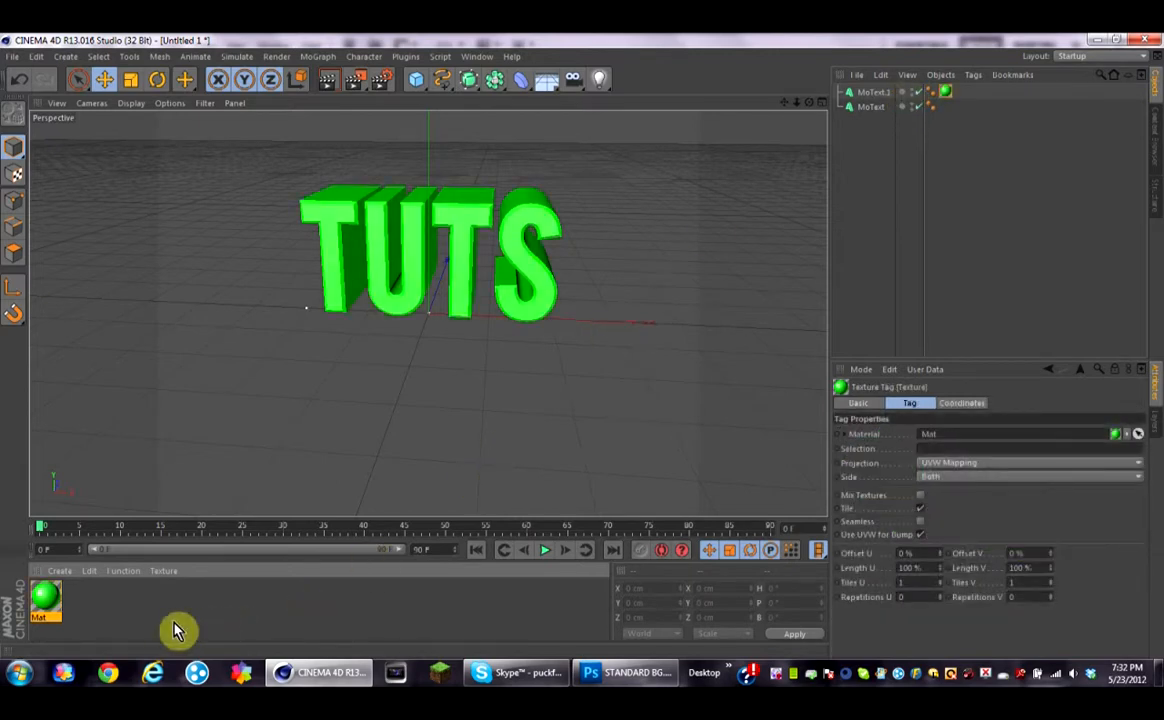
Step: Create a second material and set its reflection color to black (R 0, G 0, B 0)
double_click(137, 621)
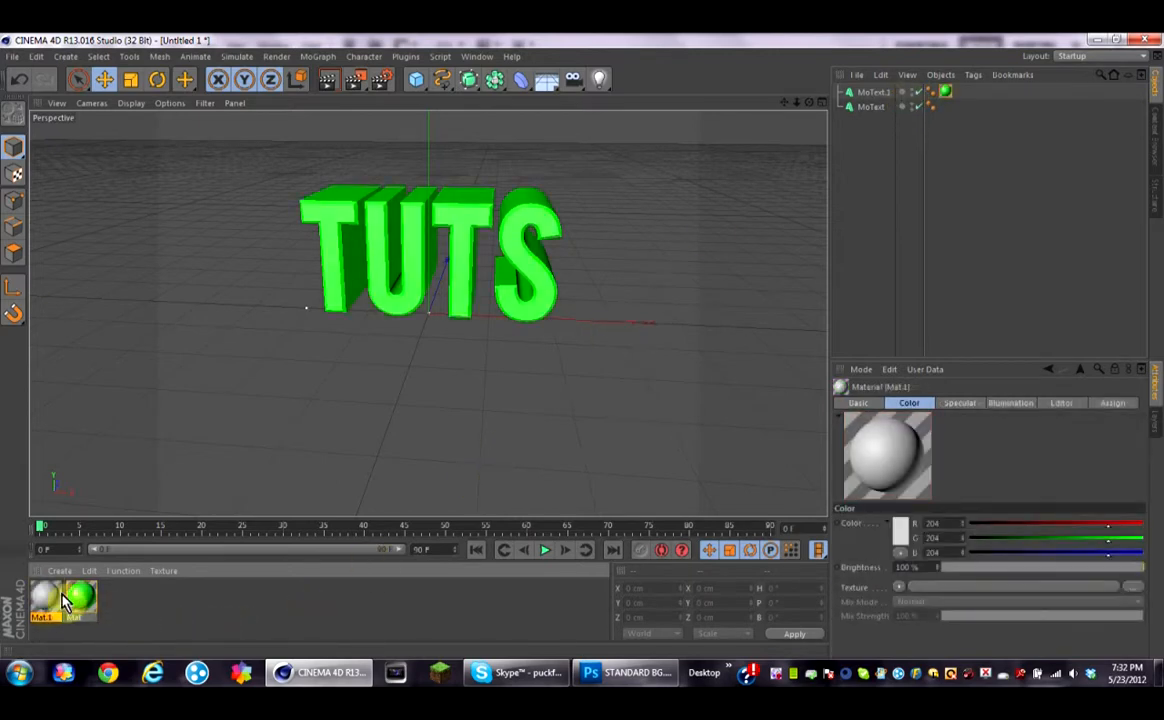
double_click(44, 603)
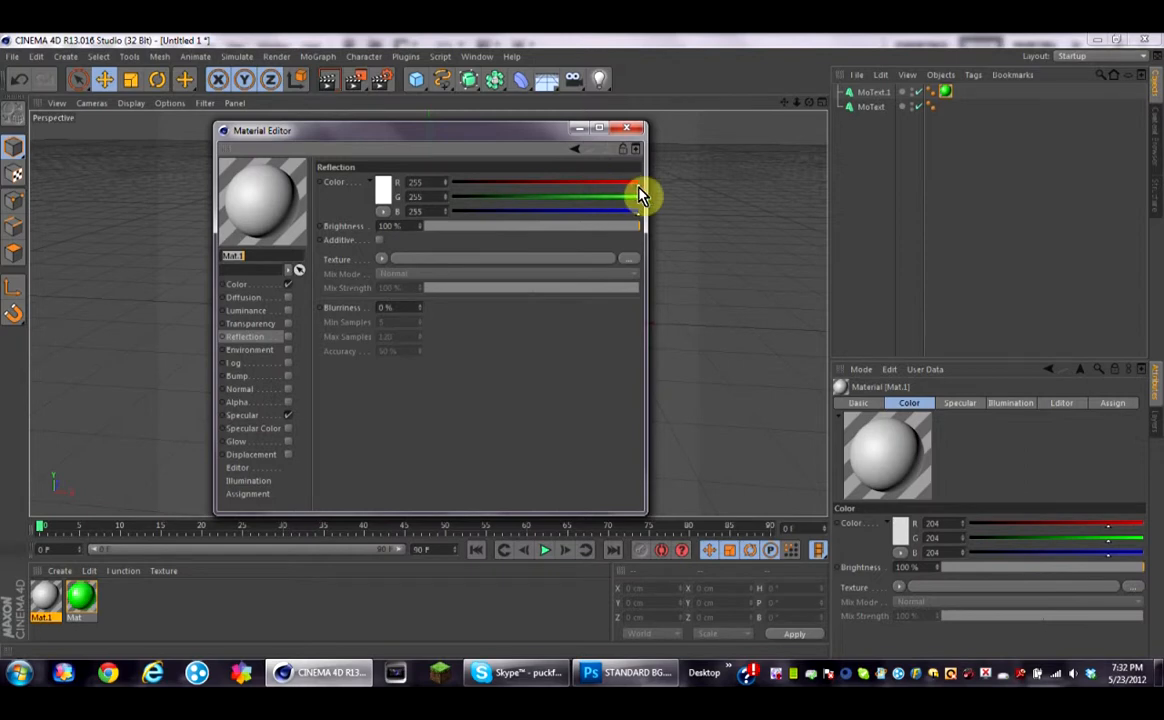
drag(487, 207, 451, 204)
drag(638, 201, 452, 207)
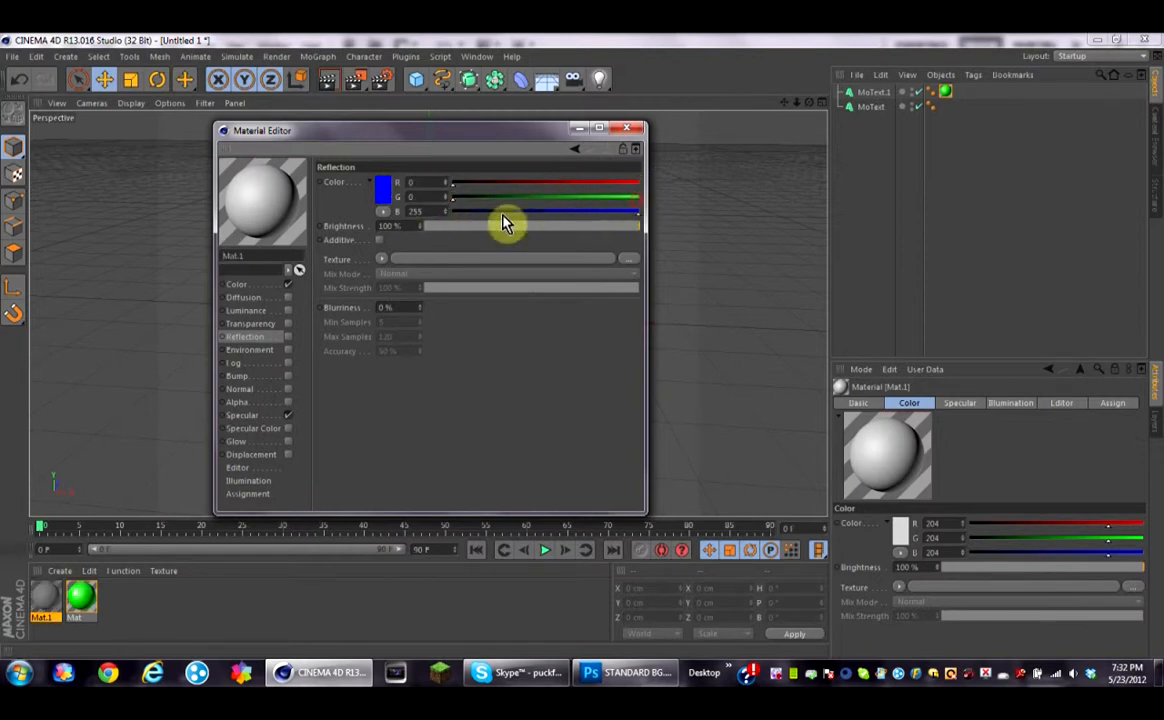
drag(616, 212, 452, 211)
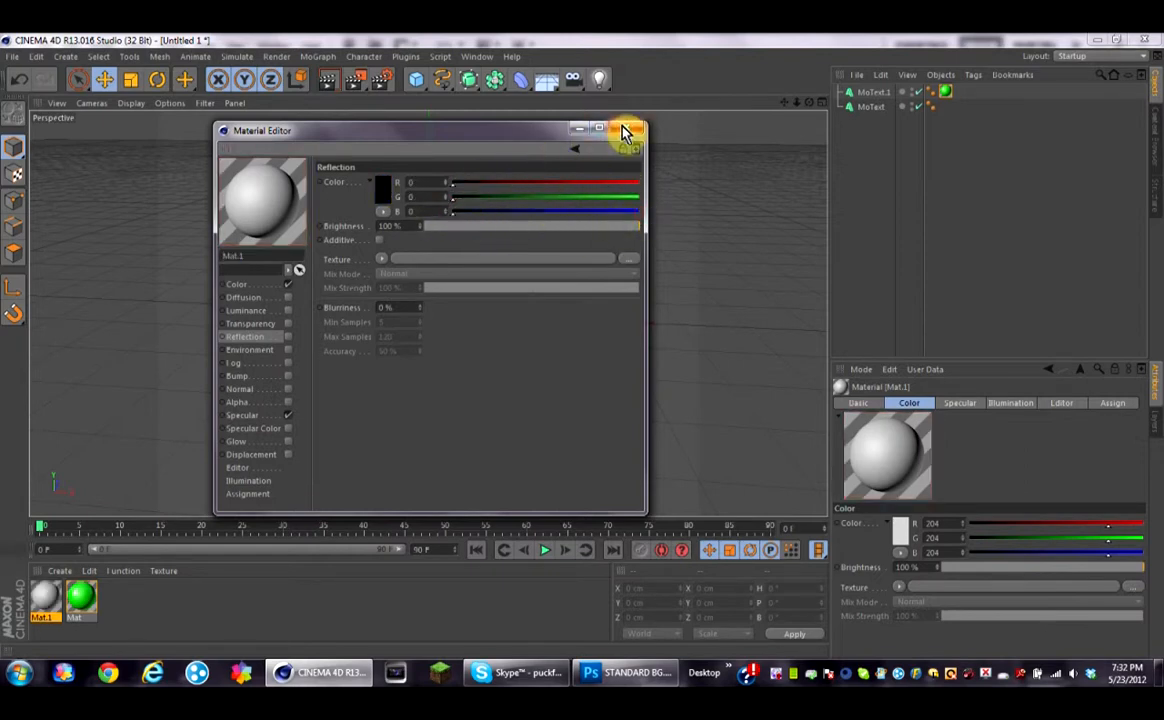
click(385, 190)
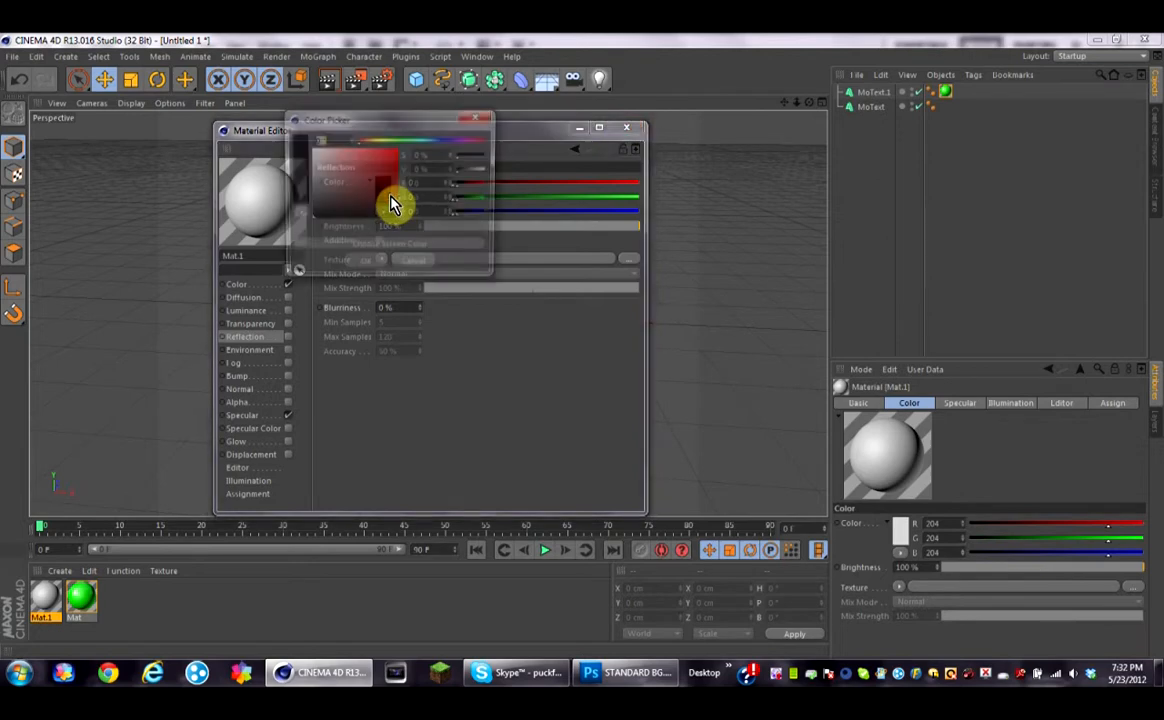
click(477, 123)
click(626, 128)
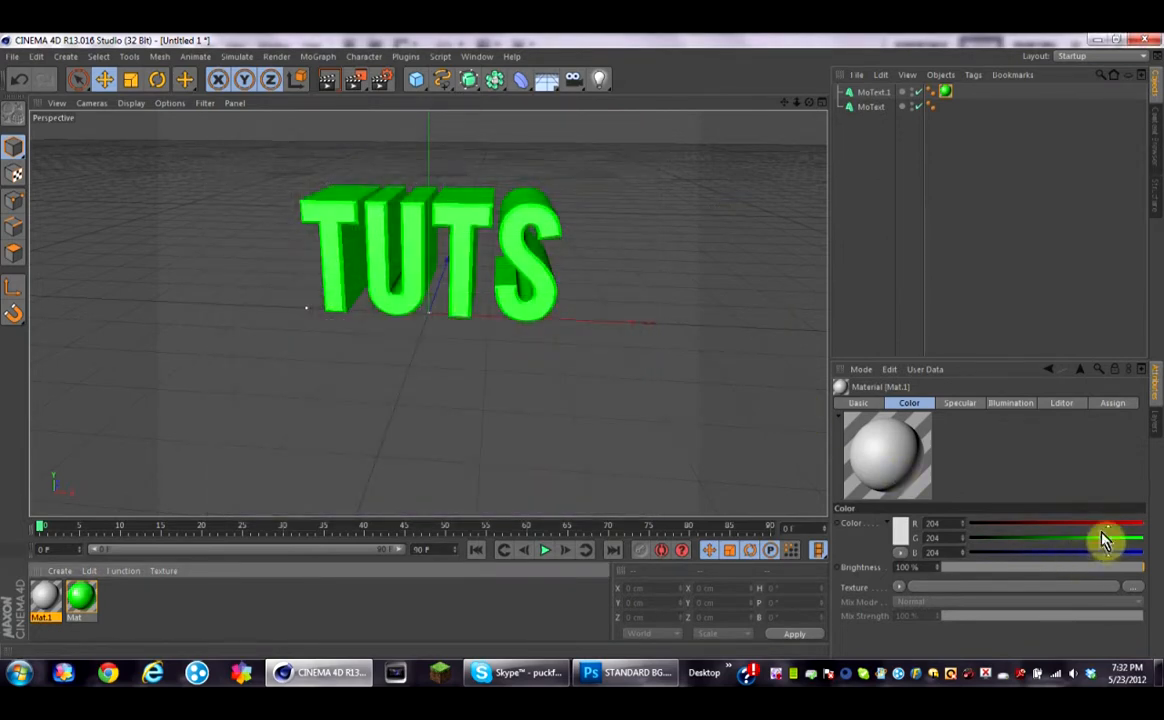
Step: Set the second material's color to black and apply it to the original MoText
drag(1106, 541, 968, 541)
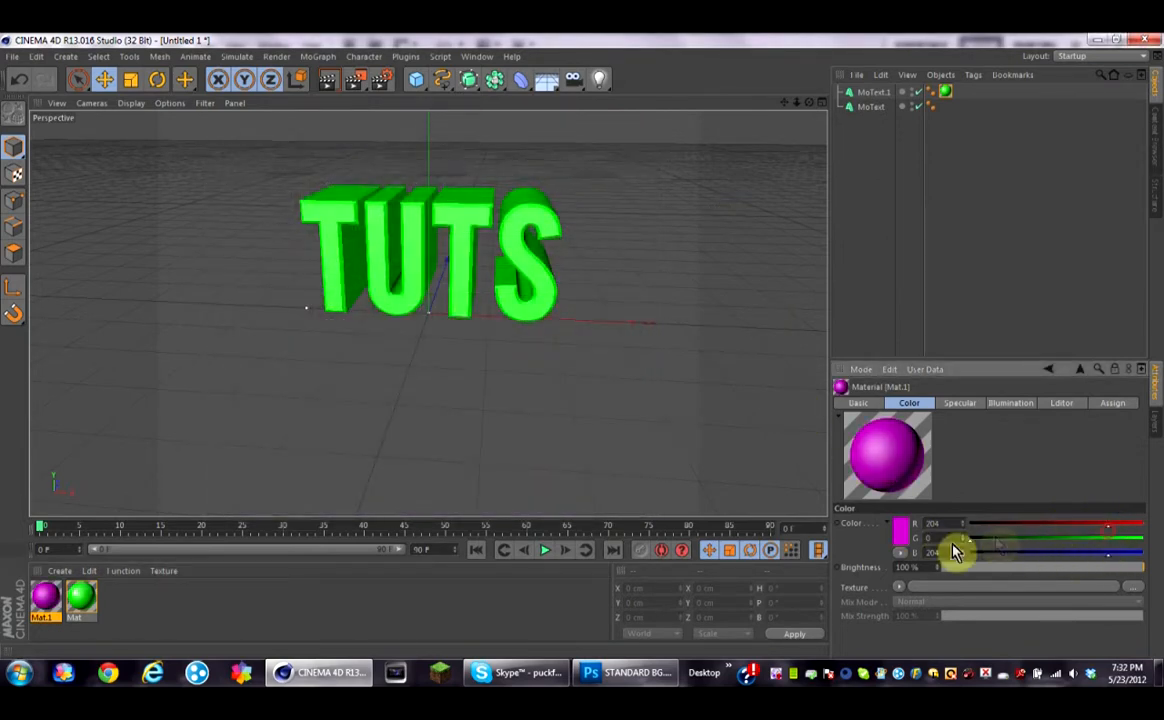
drag(1107, 527, 873, 531)
drag(1109, 557, 869, 562)
drag(45, 598, 893, 110)
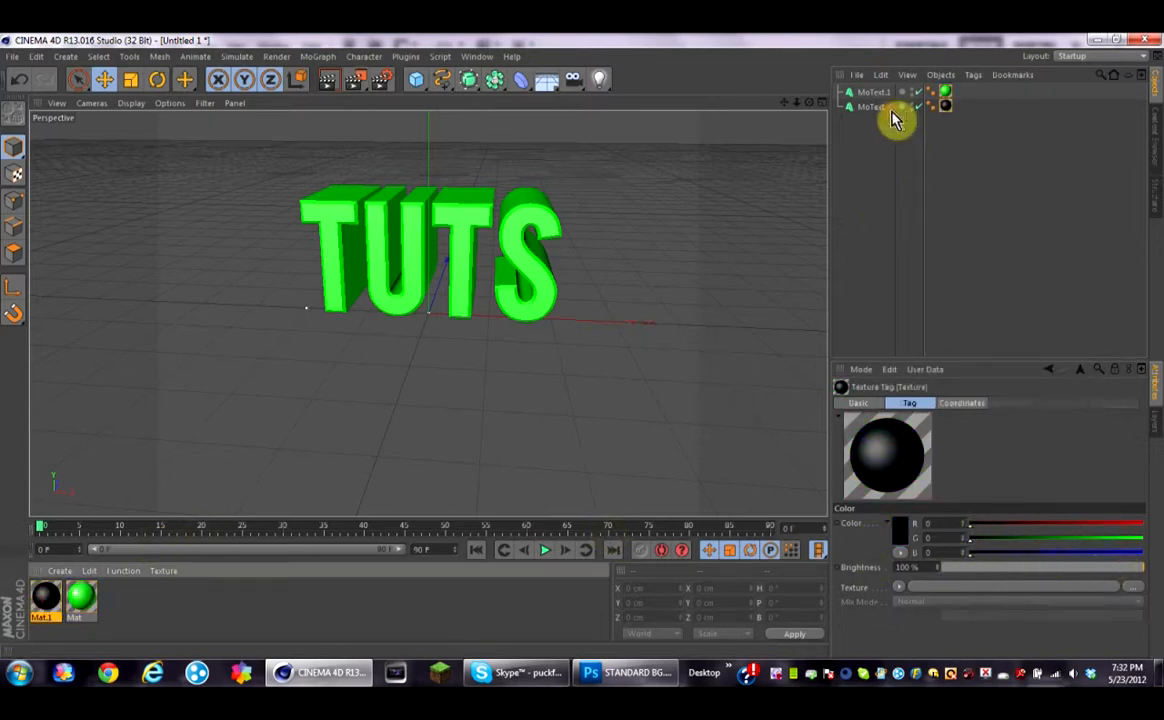
Step: Inspect the depth setting of MoText.1
click(881, 94)
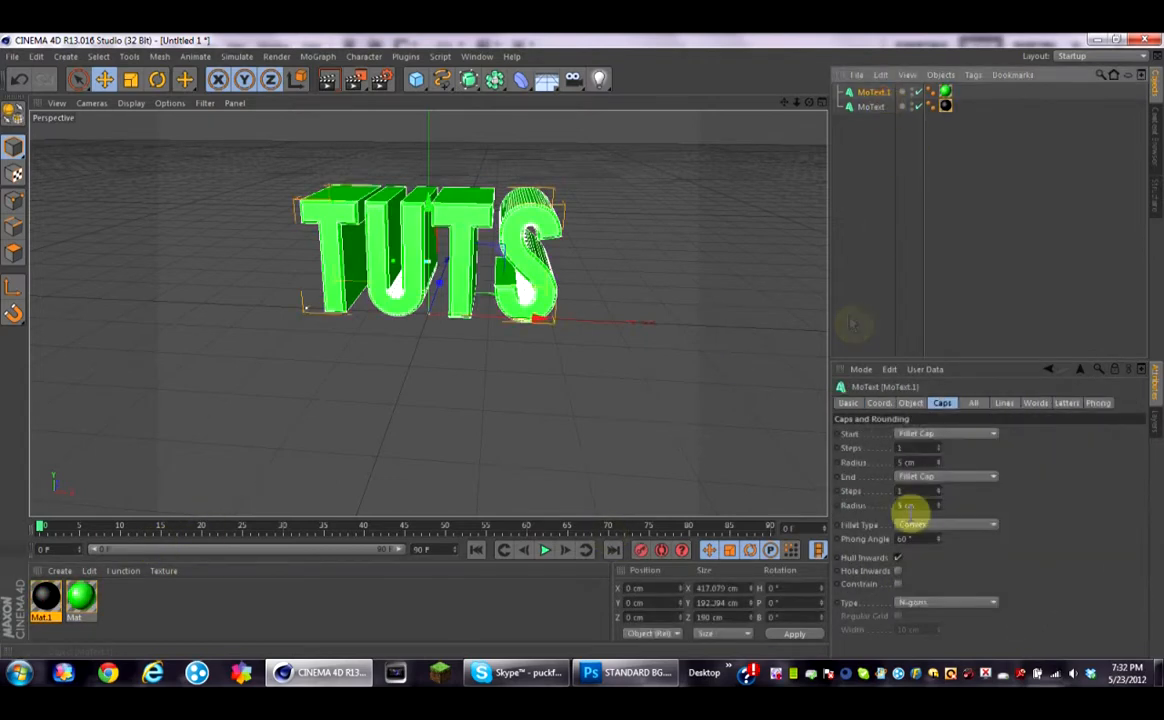
click(910, 403)
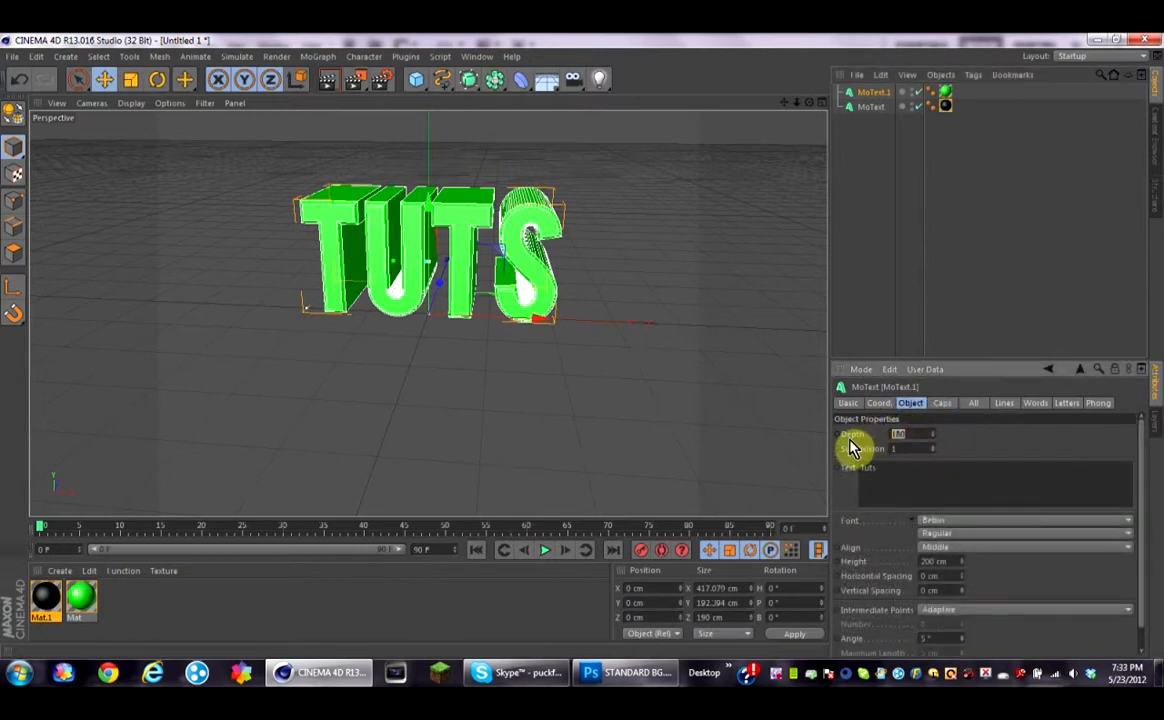
click(938, 275)
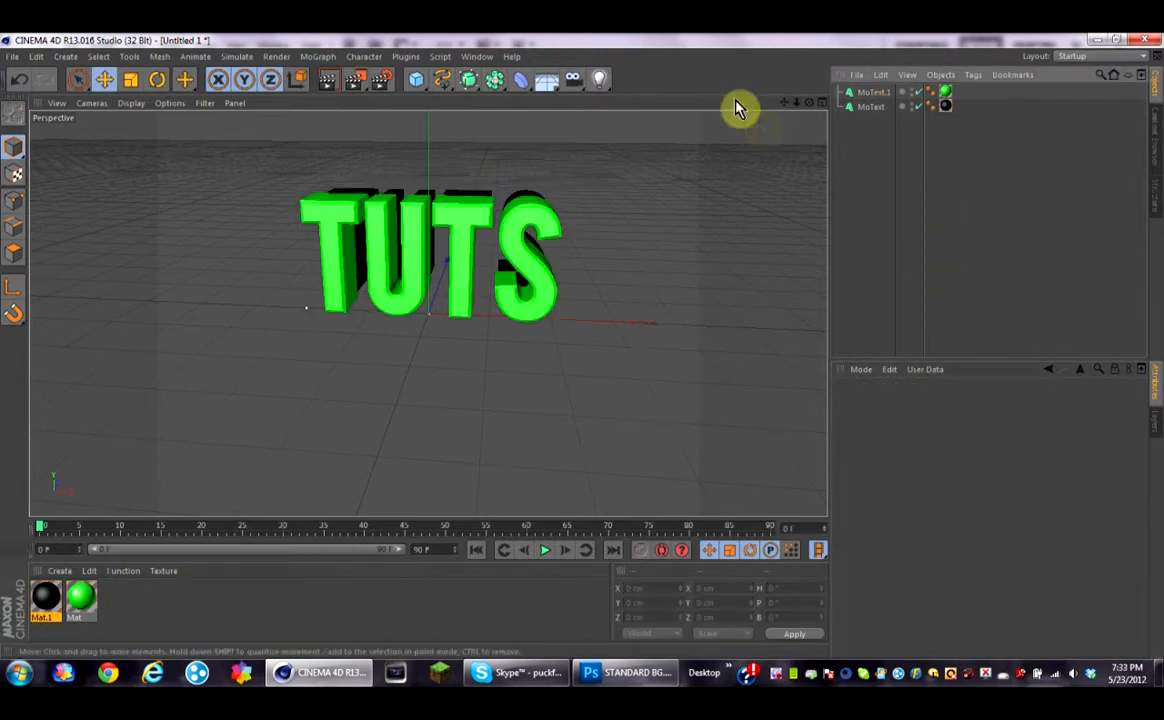
Step: Open the render settings and set the output size to 1280 by 720 pixels
mouse_move(809, 103)
mouse_down()
mouse_move(803, 185)
mouse_move(818, 220)
mouse_move(795, 235)
mouse_move(808, 112)
mouse_move(803, 124)
mouse_up()
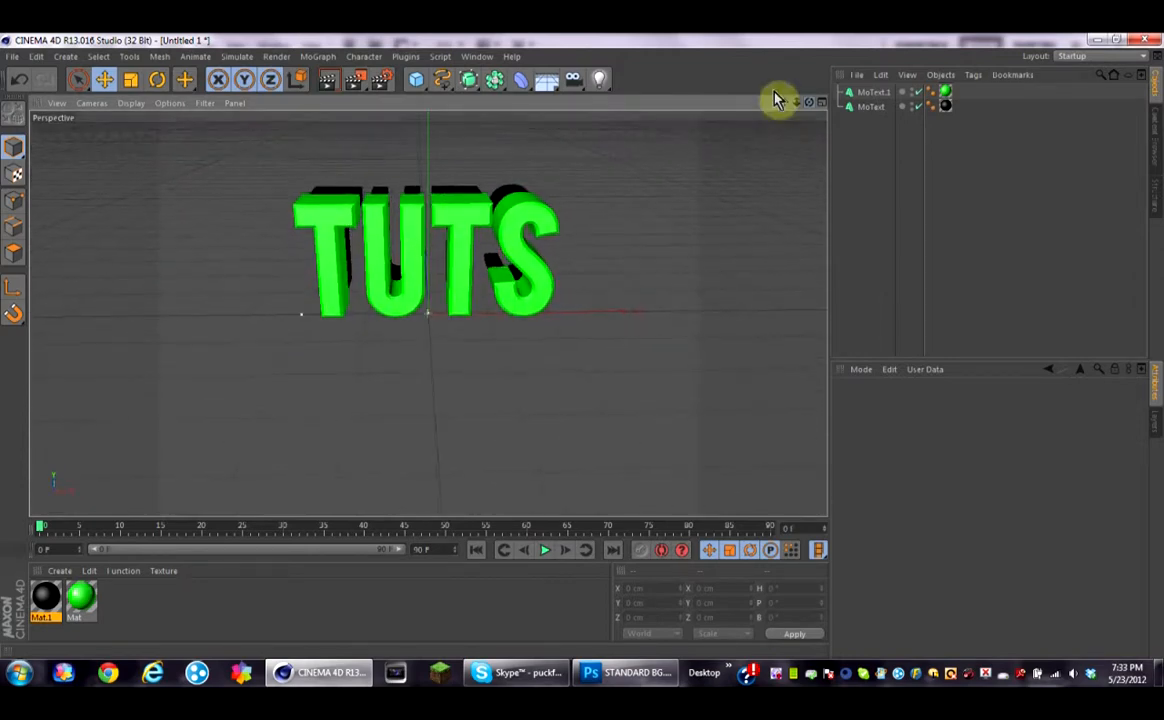
click(388, 81)
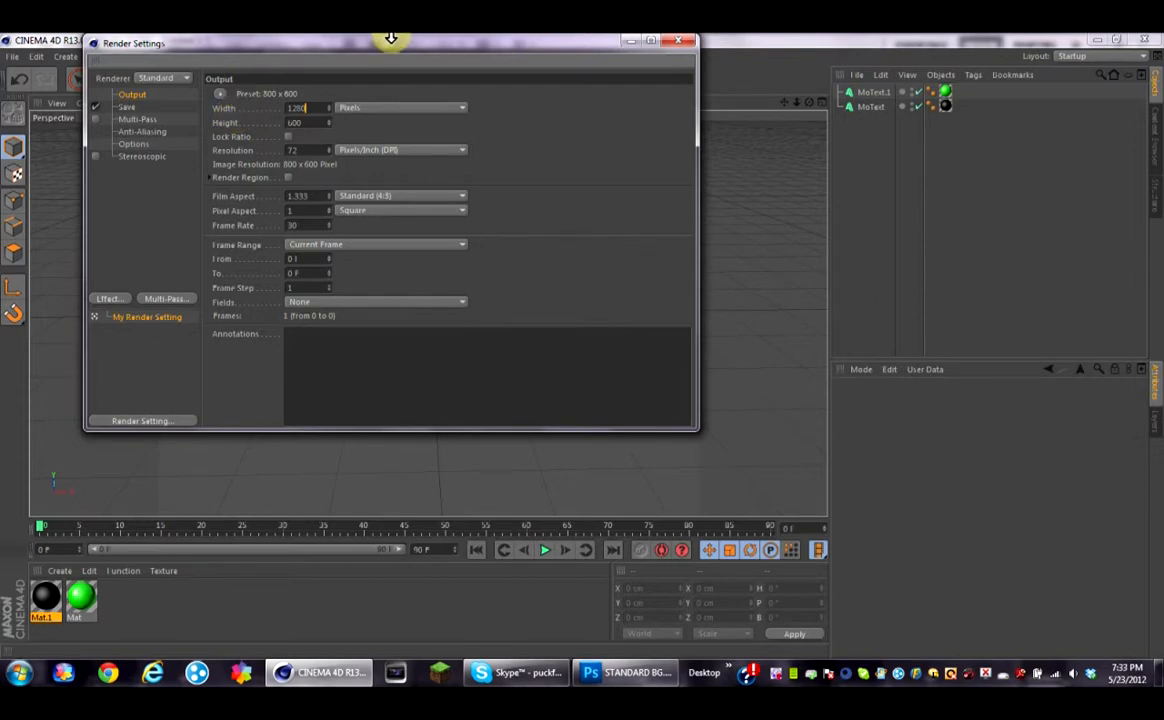
drag(307, 121, 253, 120)
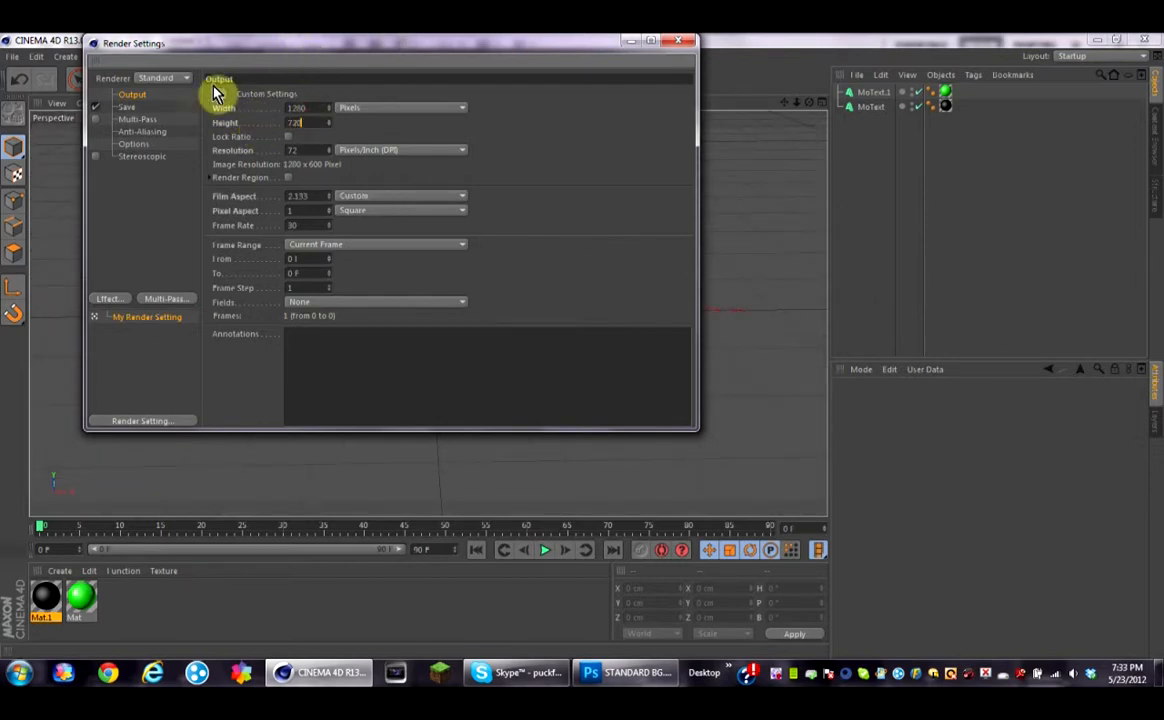
Step: Set the render save format to PNG and the output file name to tuts
click(130, 106)
click(440, 134)
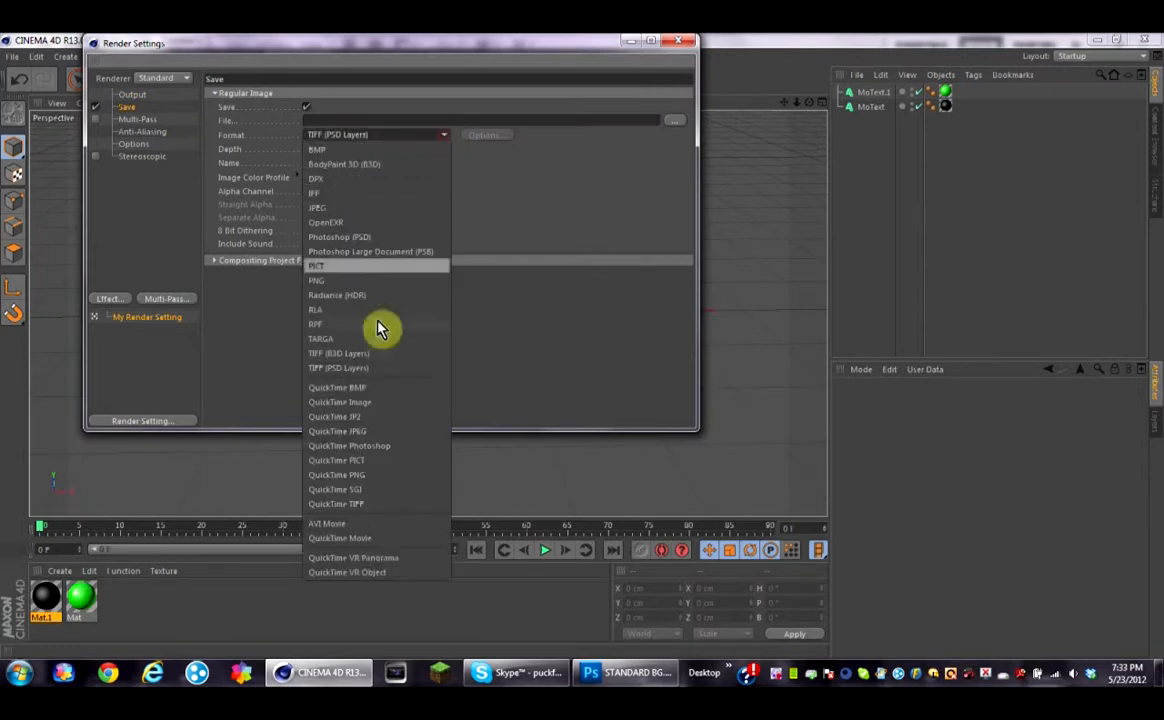
click(398, 281)
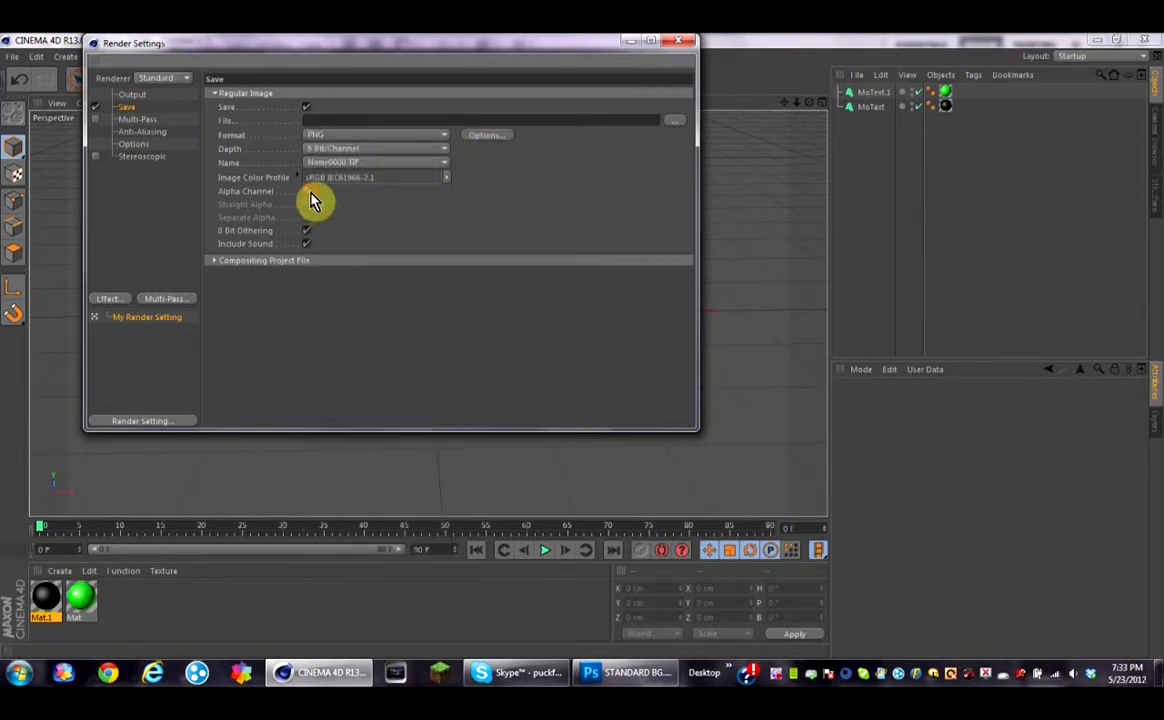
click(675, 120)
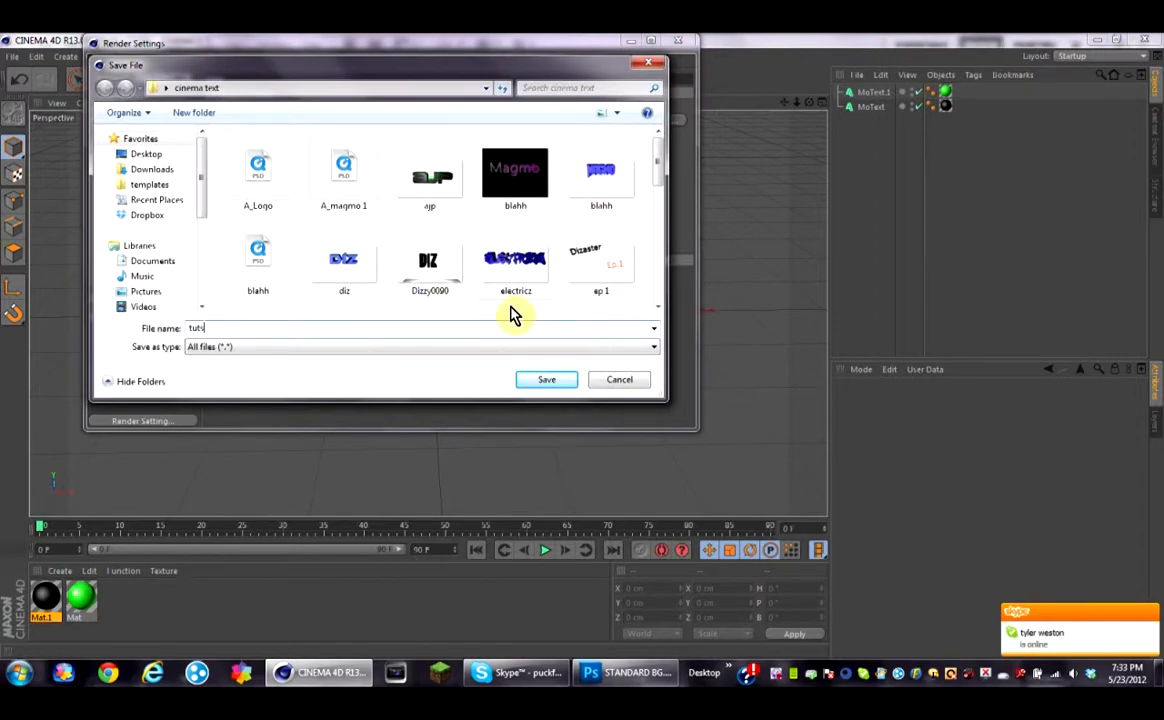
text(tuts)
click(546, 379)
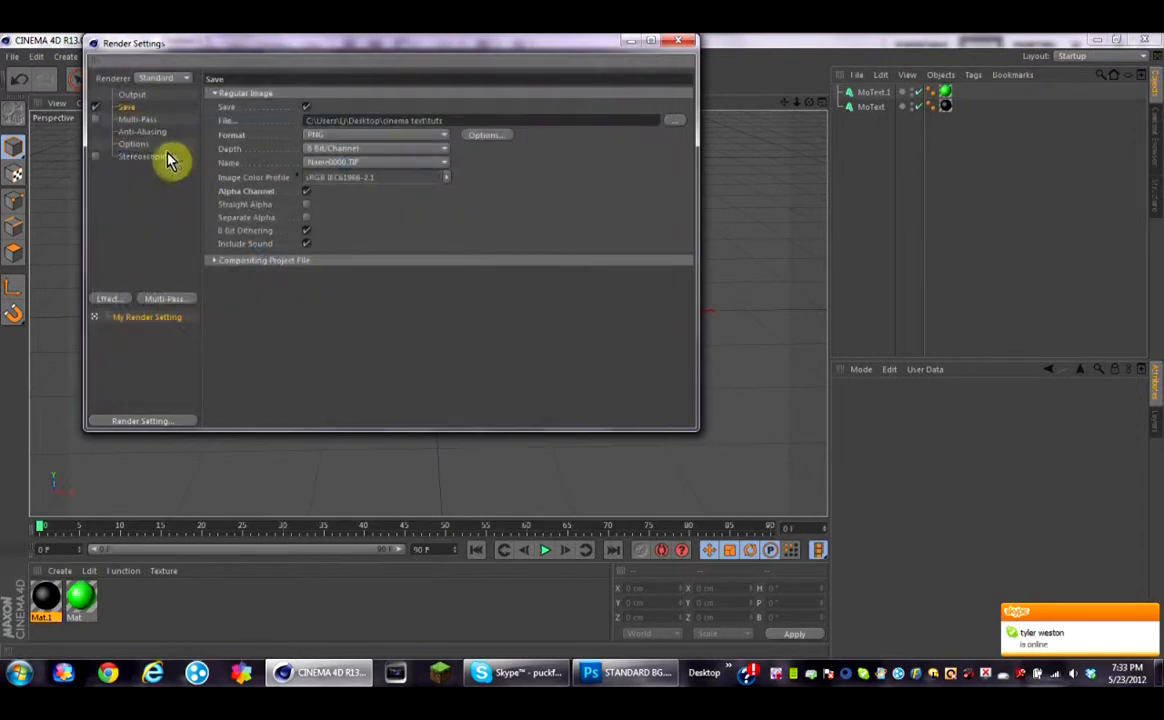
Step: Set anti-aliasing to Best and close the render settings
click(156, 131)
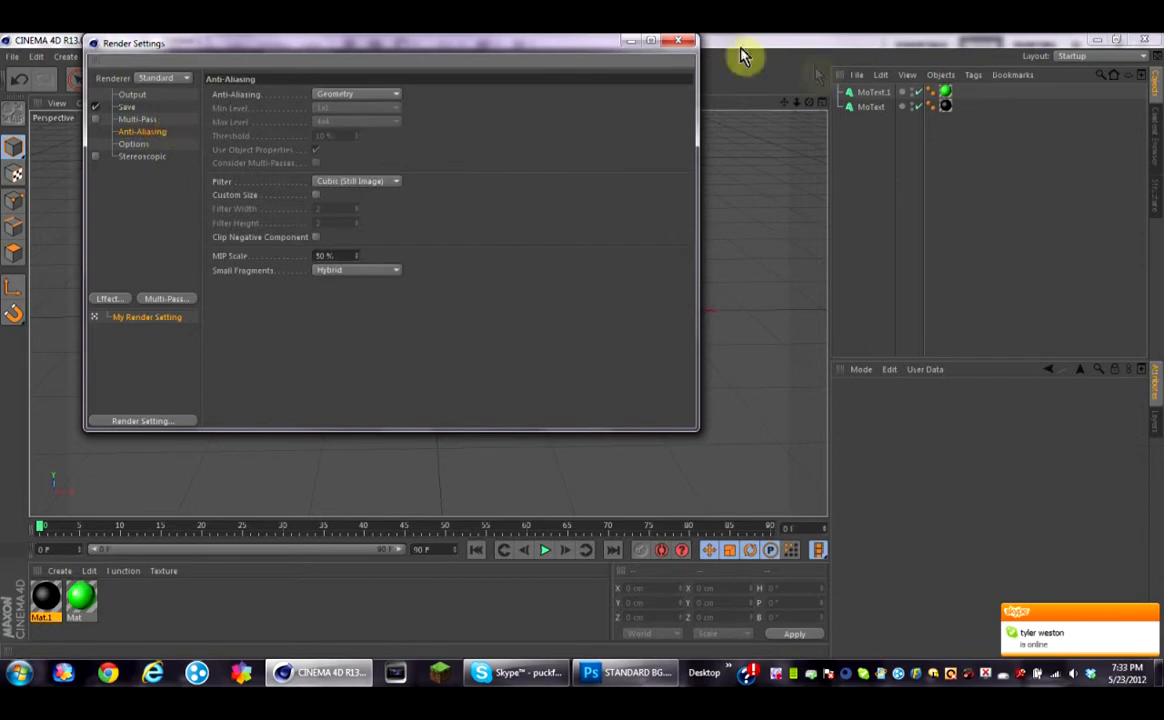
click(381, 96)
click(350, 137)
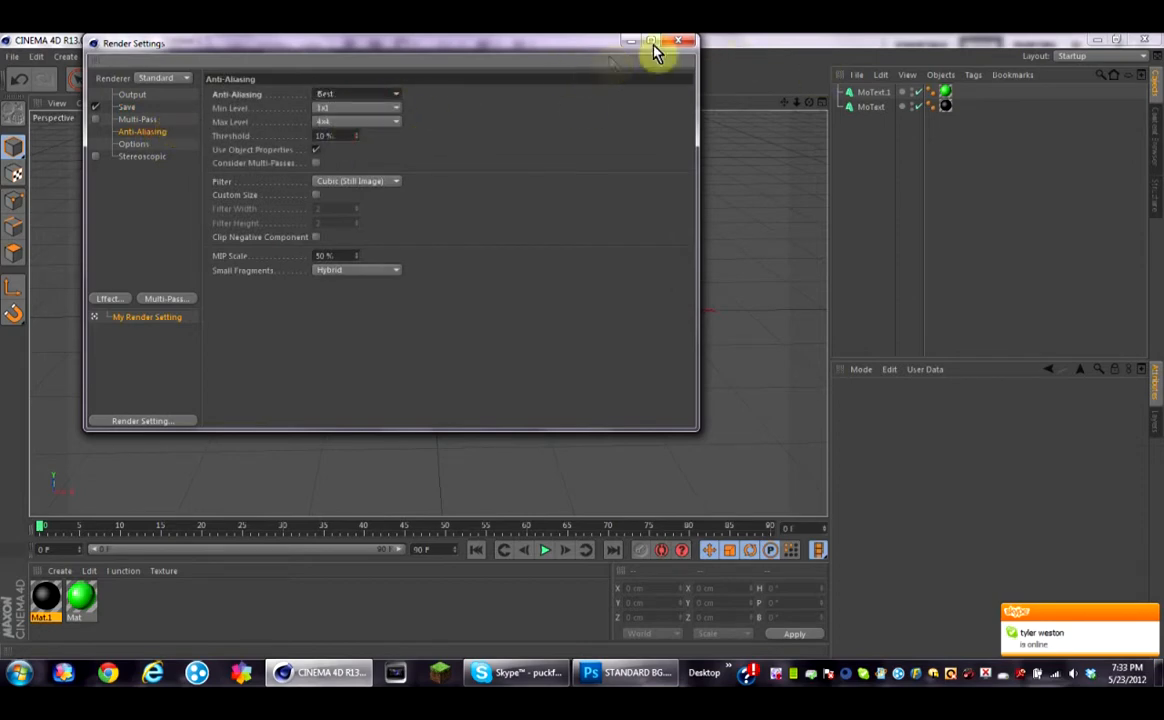
click(678, 41)
Step: Render the scene to the Picture Viewer, then close the viewer
click(359, 83)
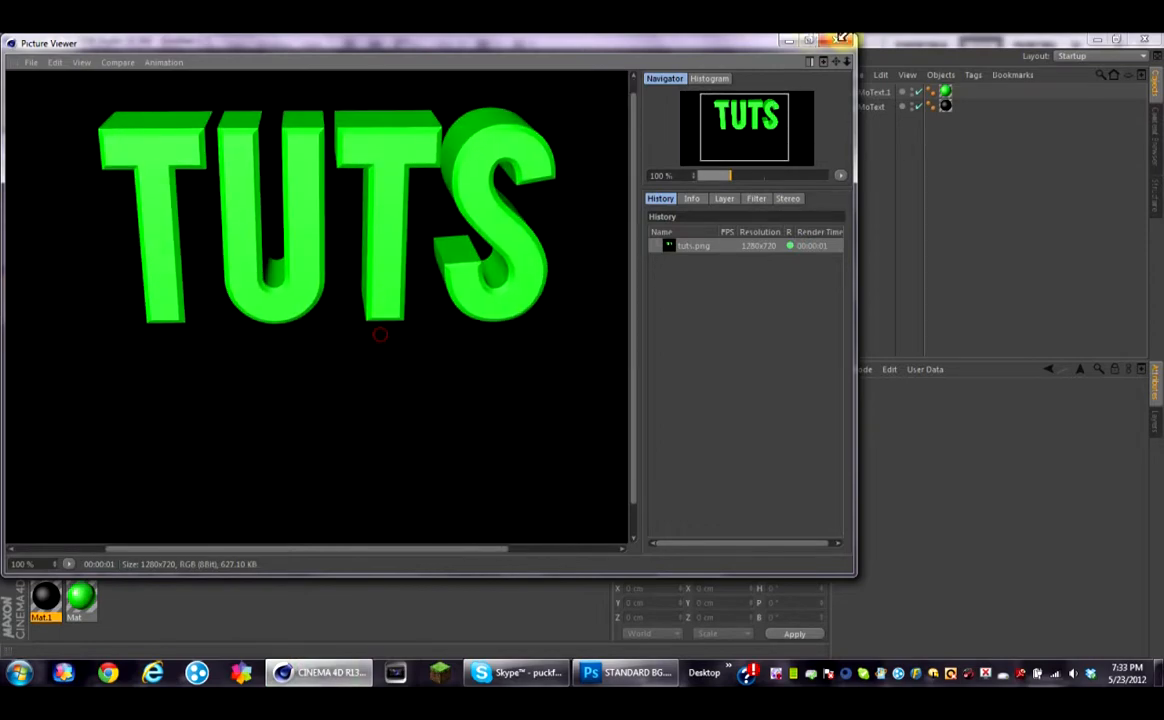
click(788, 43)
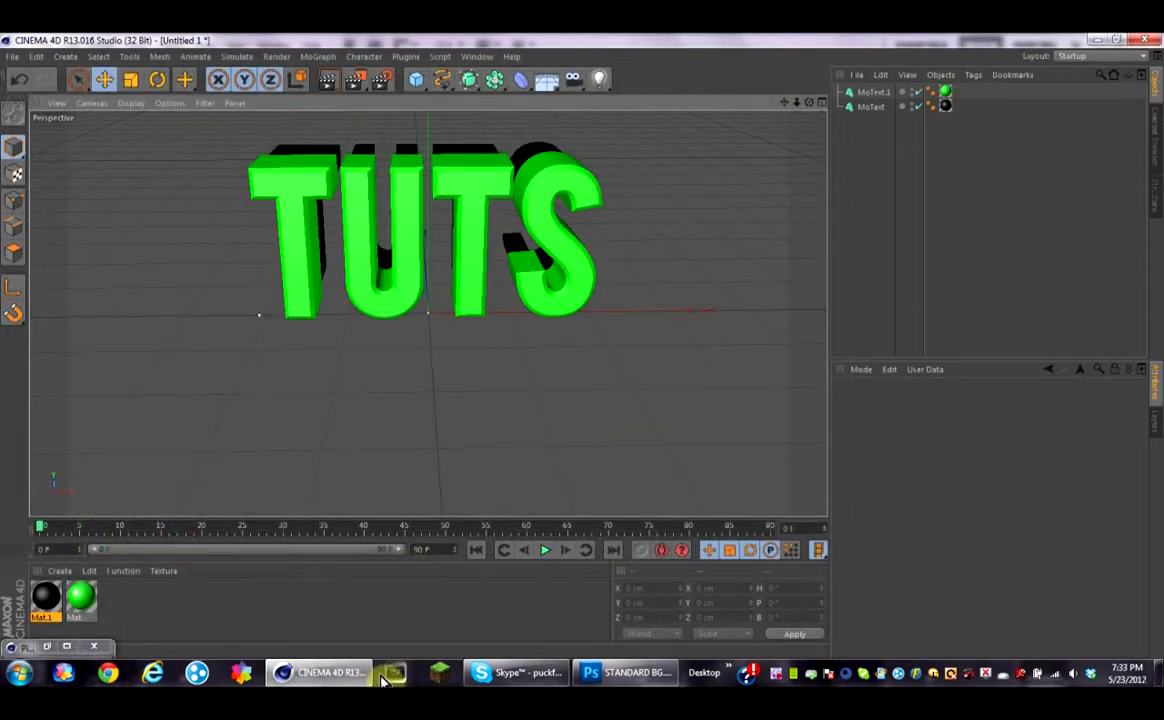
Step: Switch to Photoshop and open tuts.png from the cinema text folder on the Desktop
click(625, 672)
click(44, 46)
click(47, 85)
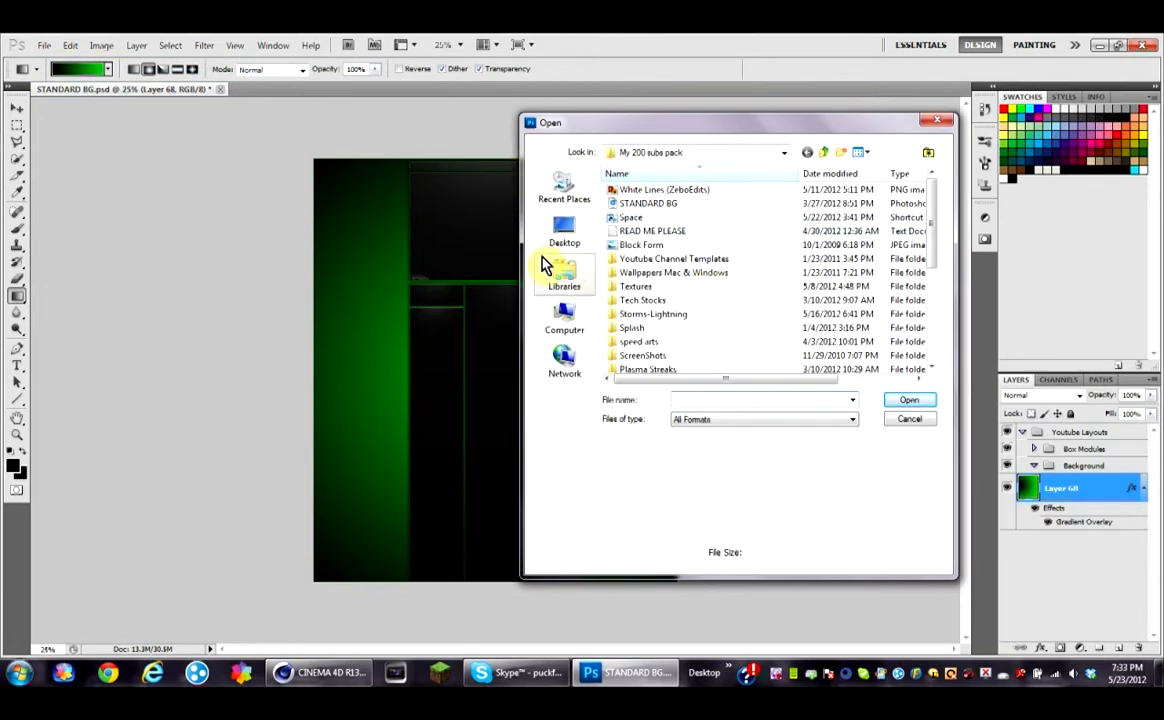
mouse_move(929, 237)
mouse_down()
mouse_move(931, 253)
mouse_move(924, 218)
mouse_up()
click(565, 240)
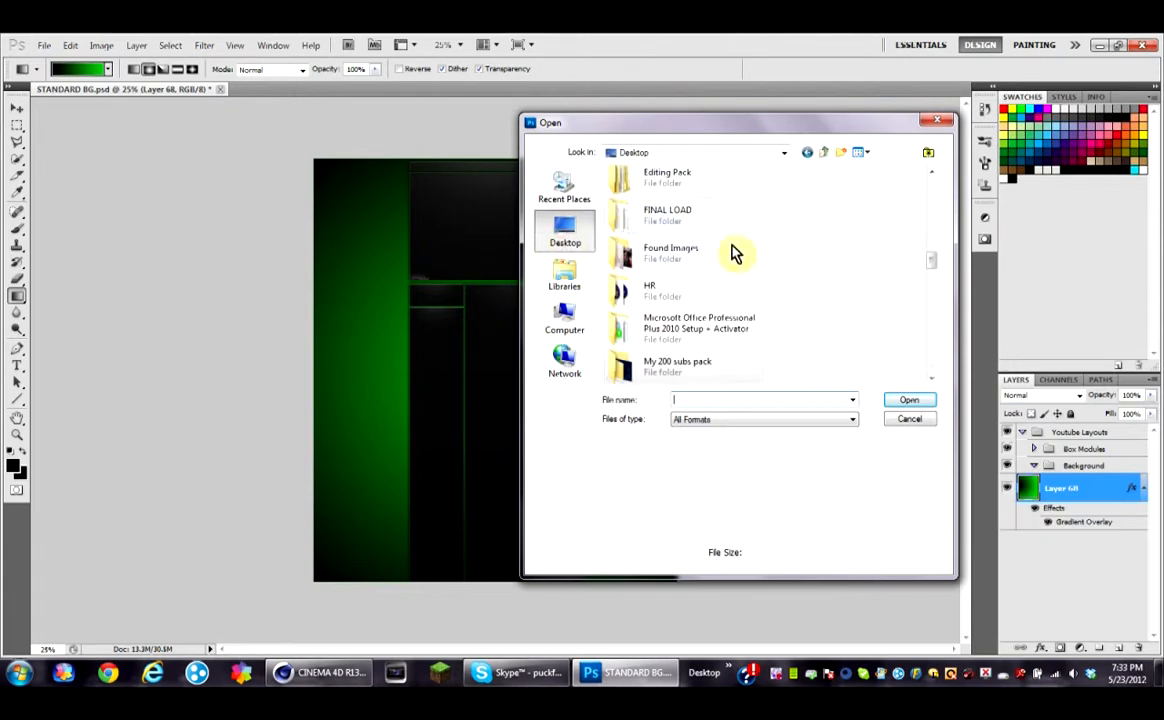
scroll(930, 183, up, 2)
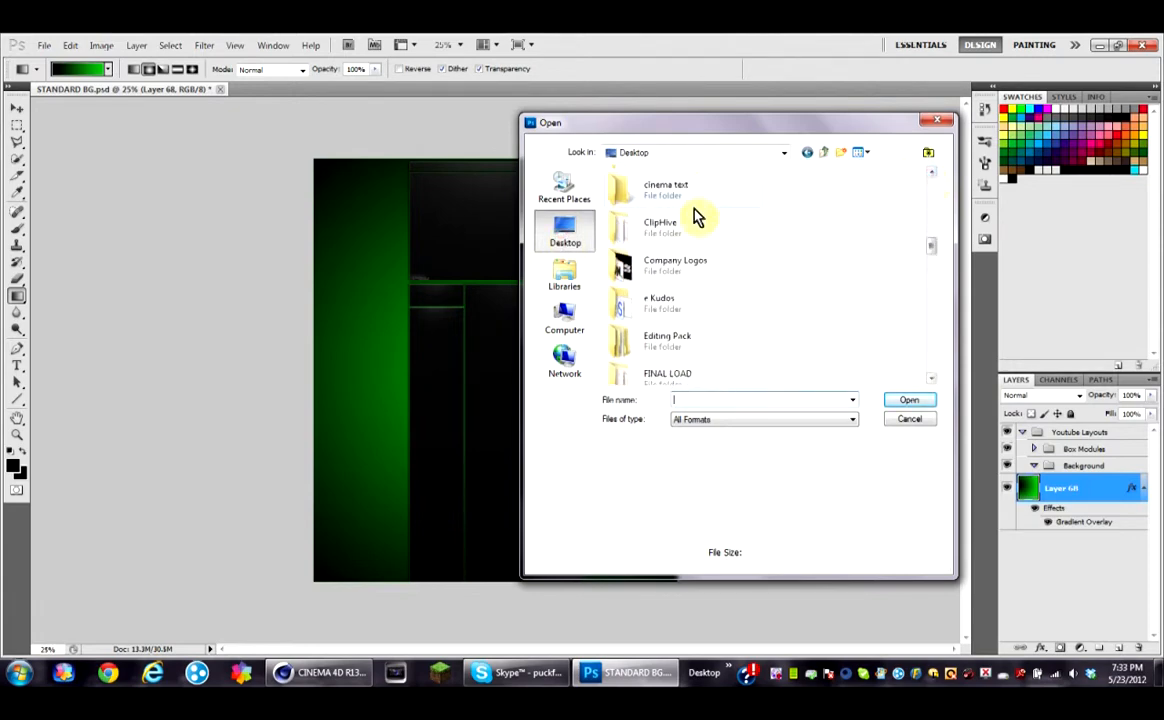
double_click(696, 190)
drag(930, 195, 915, 351)
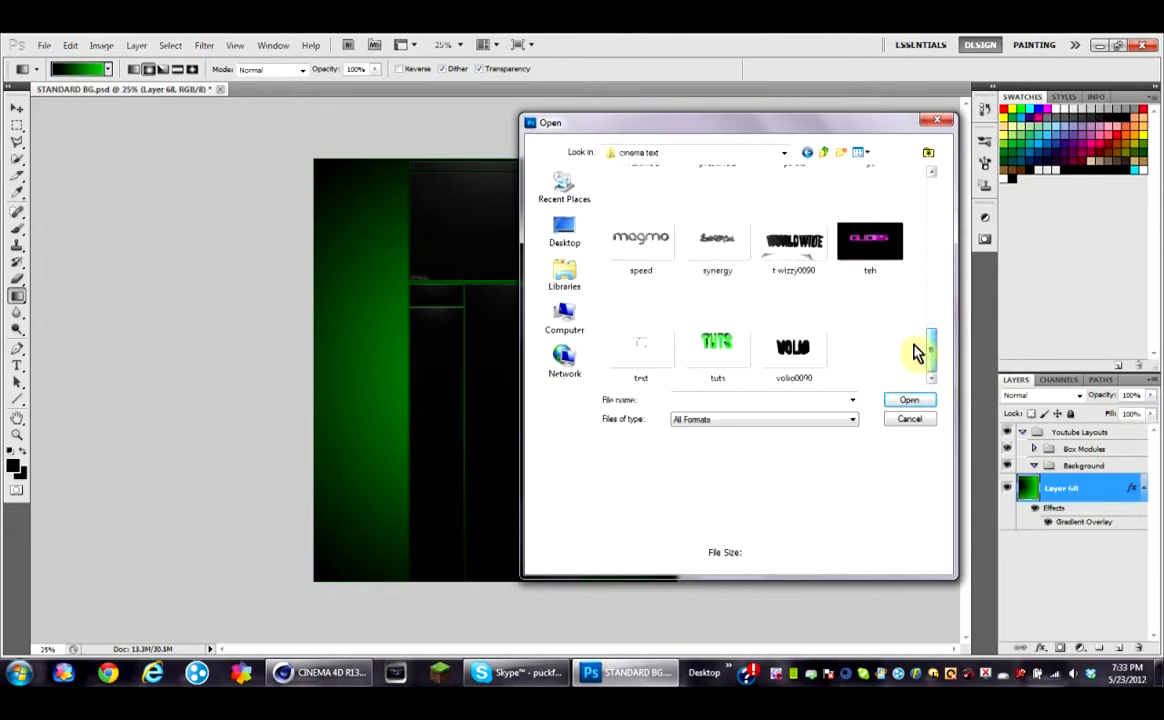
click(735, 345)
click(893, 403)
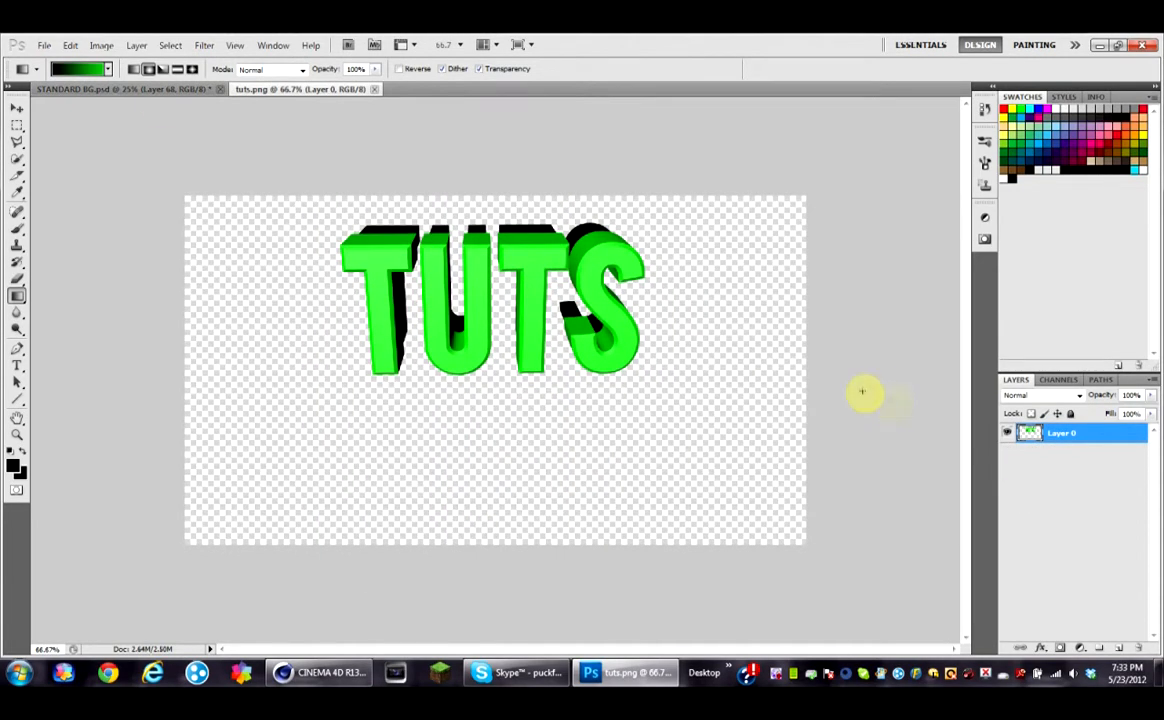
Step: Search the computer for grungy and open the grungy textures folder
click(5, 675)
text(grungy)
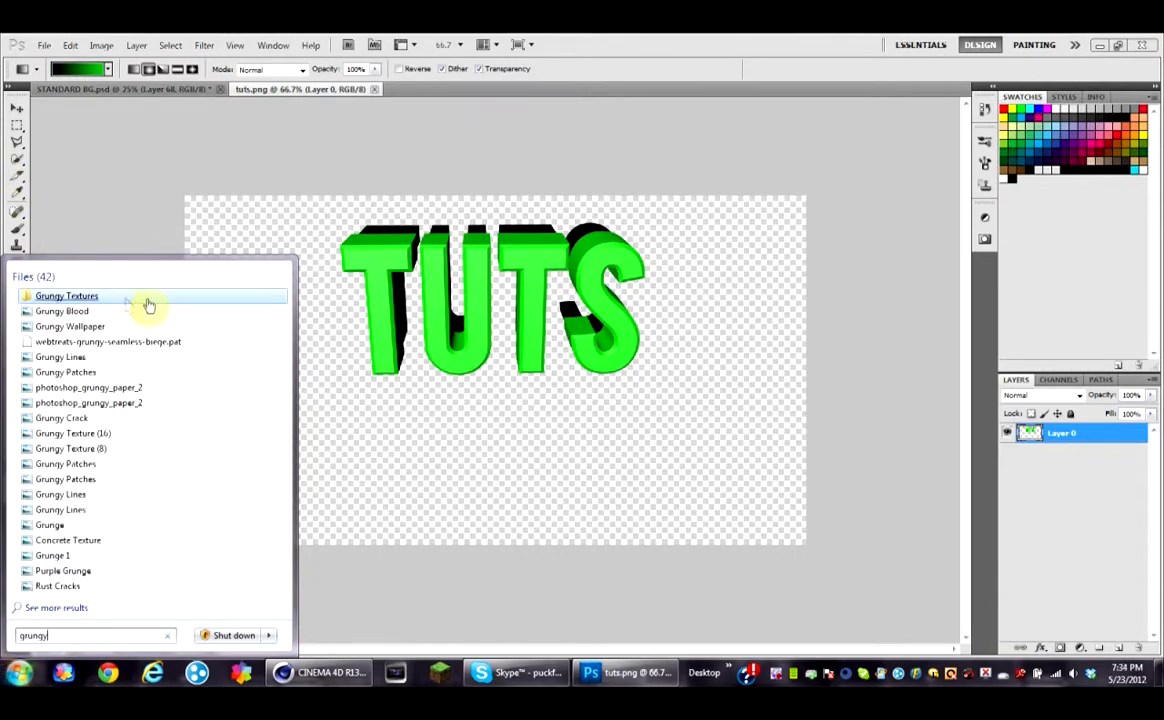
click(148, 305)
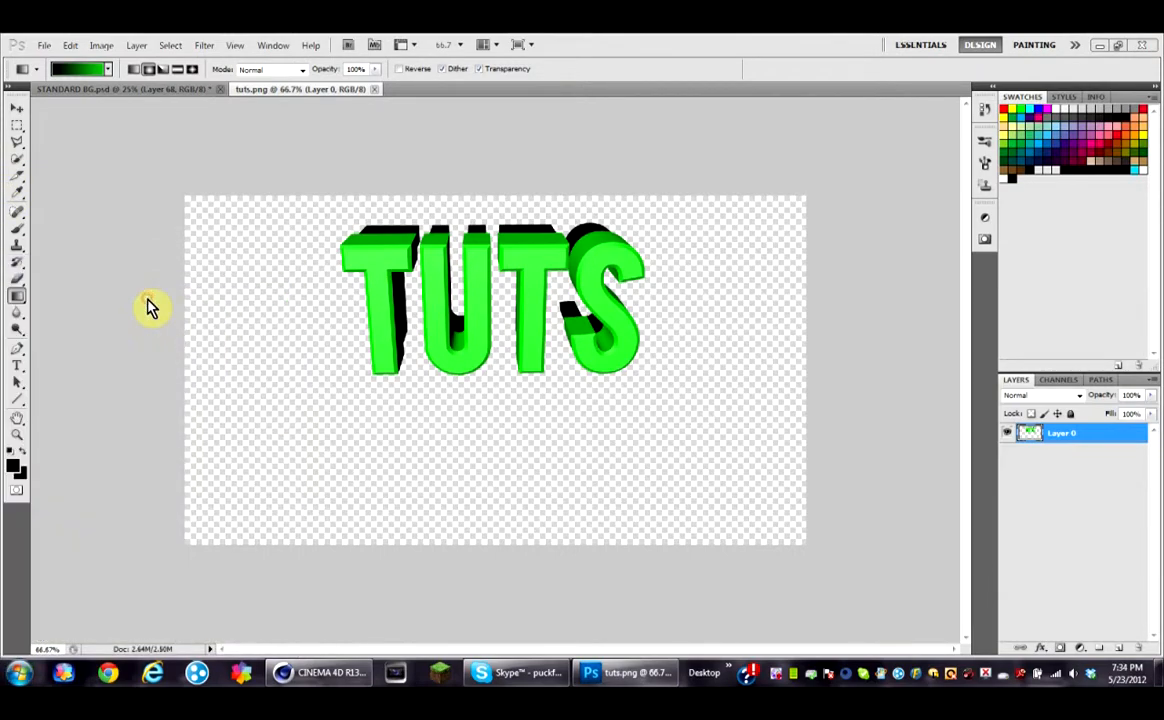
Step: Place the Concrete Texture image over the TUTS text and stretch it wider across the canvas
drag(657, 358, 452, 321)
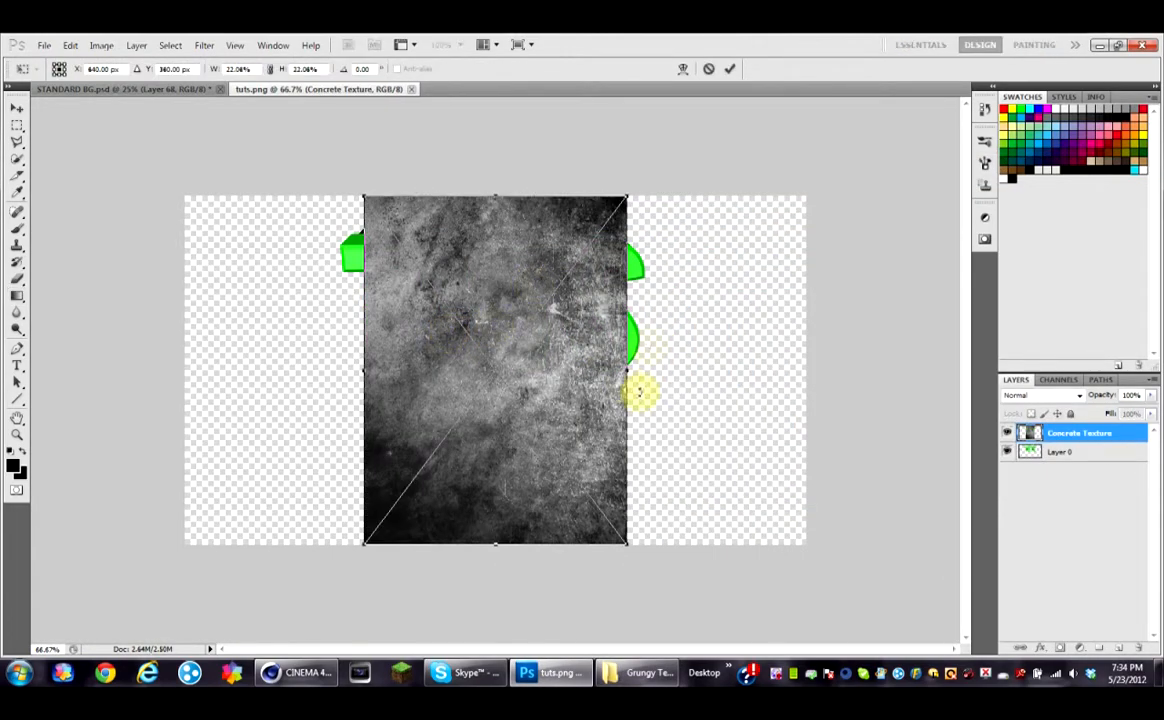
drag(623, 373, 690, 372)
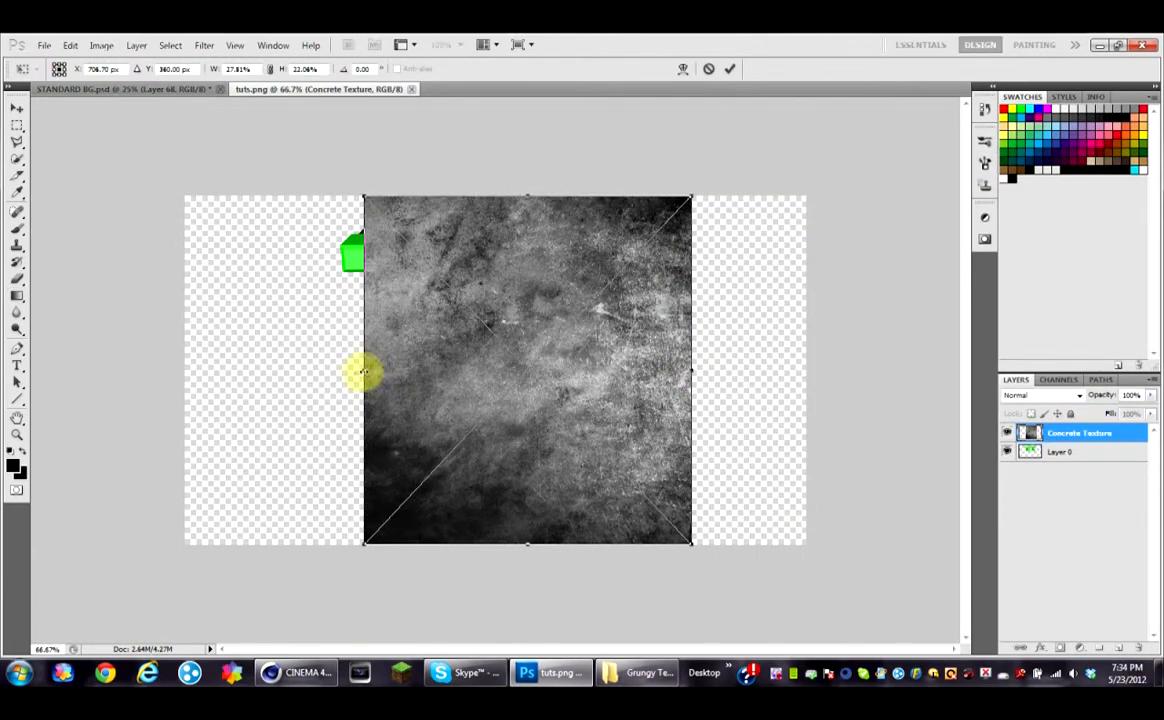
drag(363, 372, 294, 375)
Step: Set the texture layer's blend mode to Overlay and commit the texture placement
click(1080, 395)
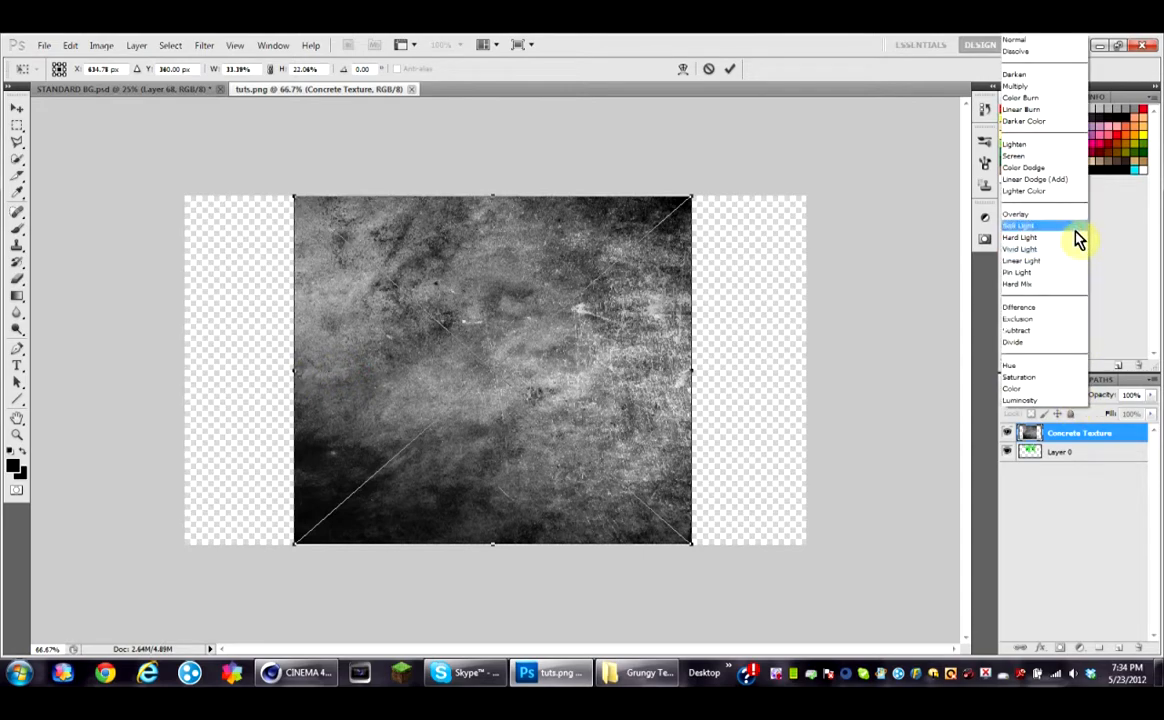
click(1069, 227)
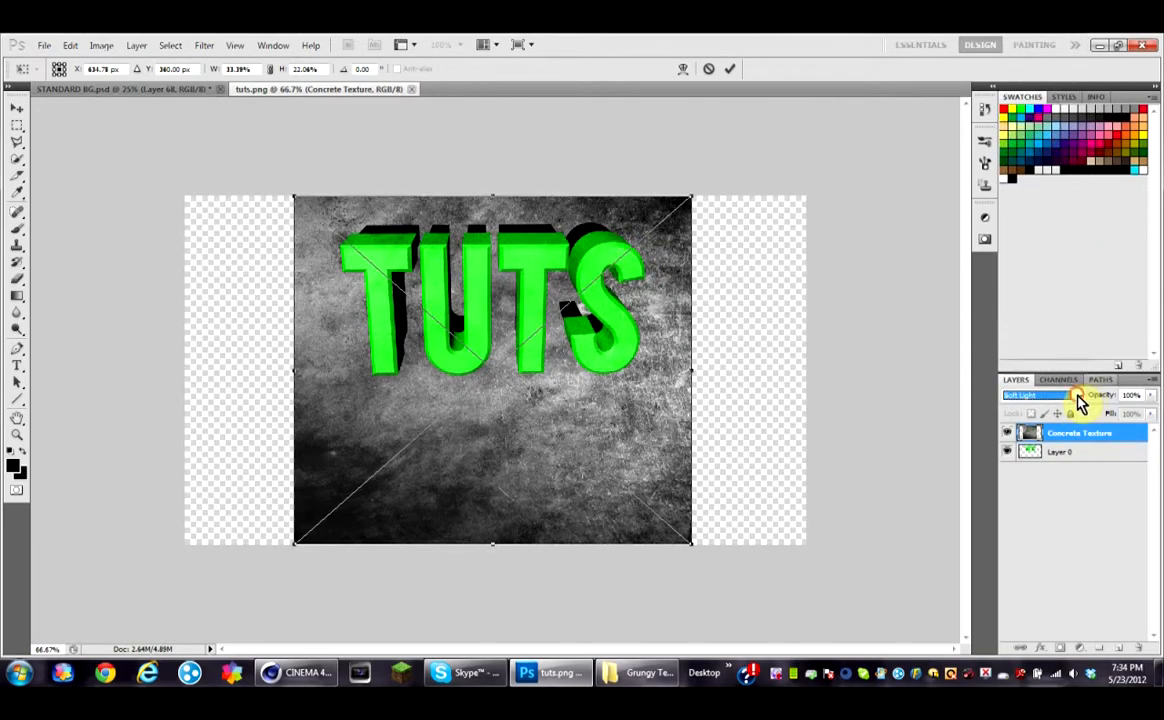
click(1080, 395)
click(1048, 217)
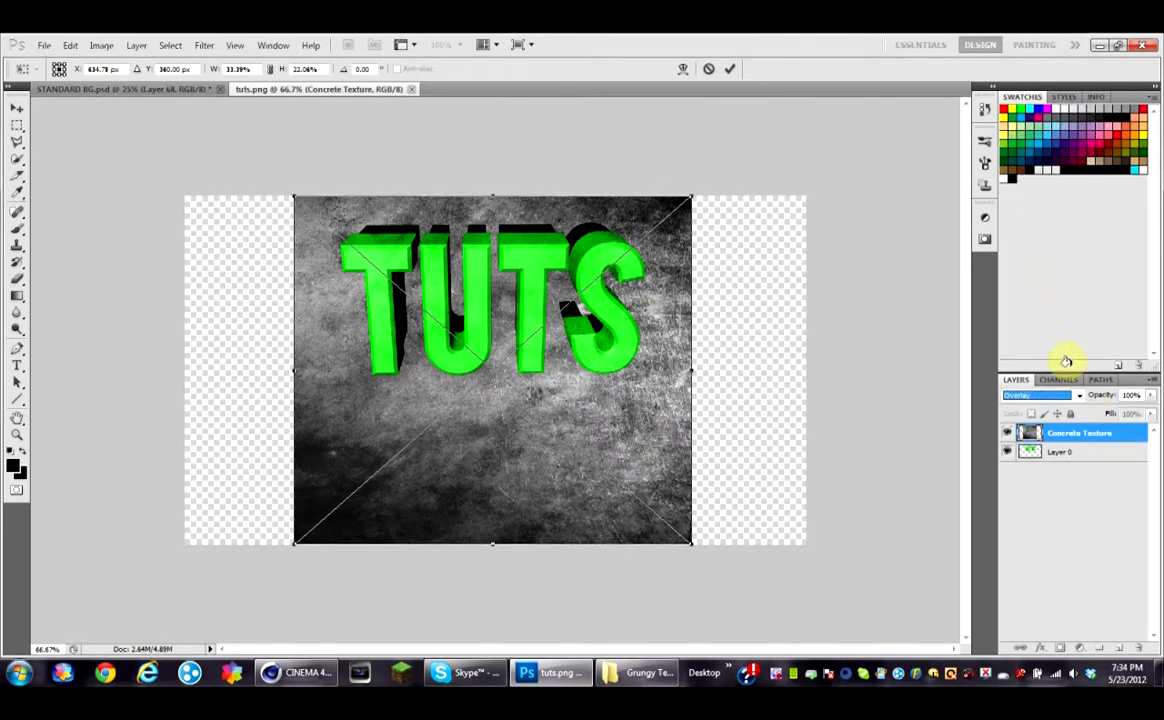
click(18, 113)
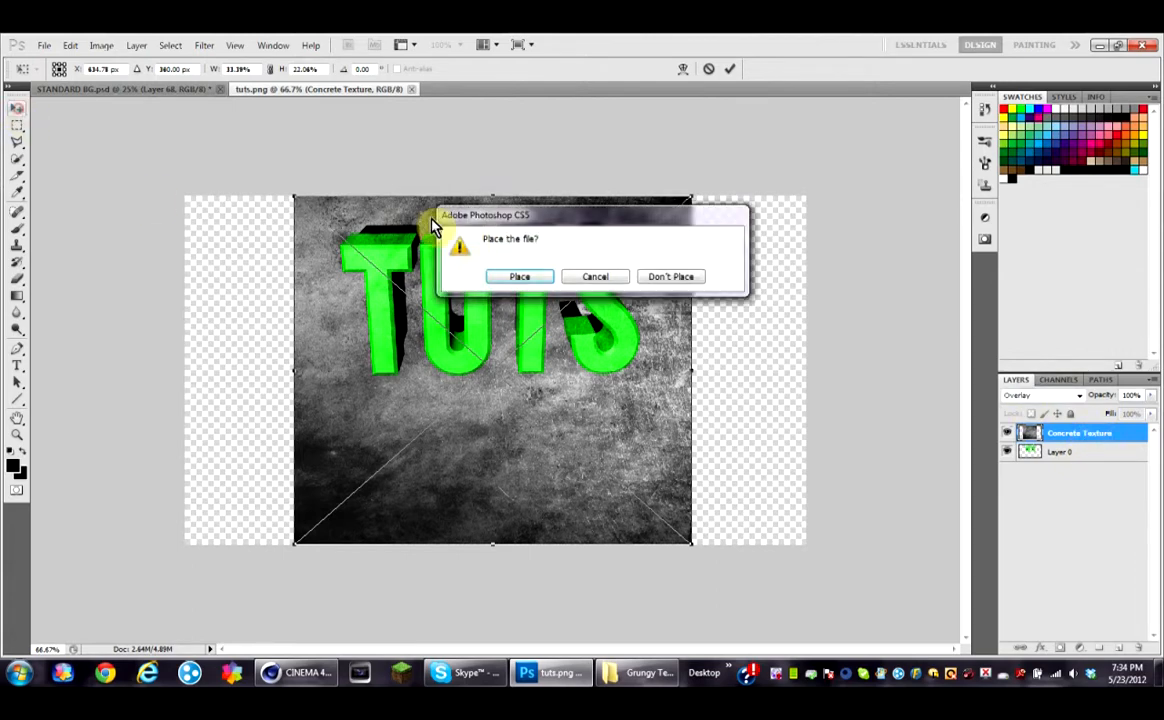
click(525, 277)
Step: Try Linear Dodge (Add), Overlay and Color Dodge blend modes on the texture layer
click(1078, 397)
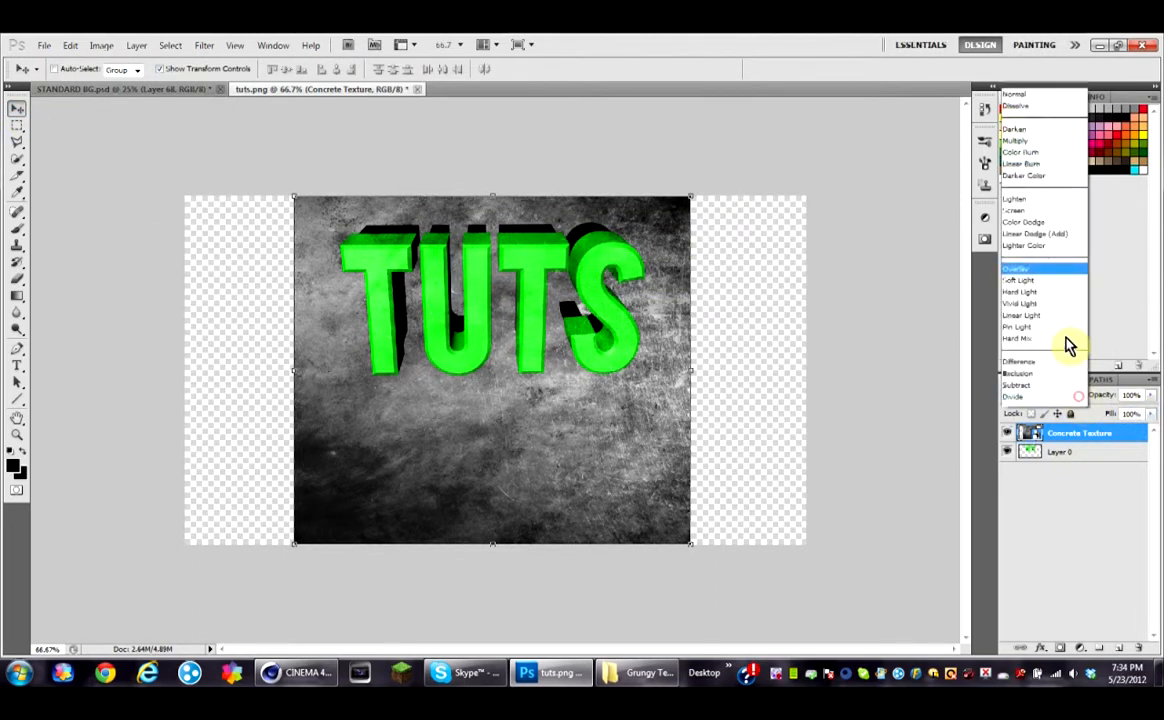
click(1058, 178)
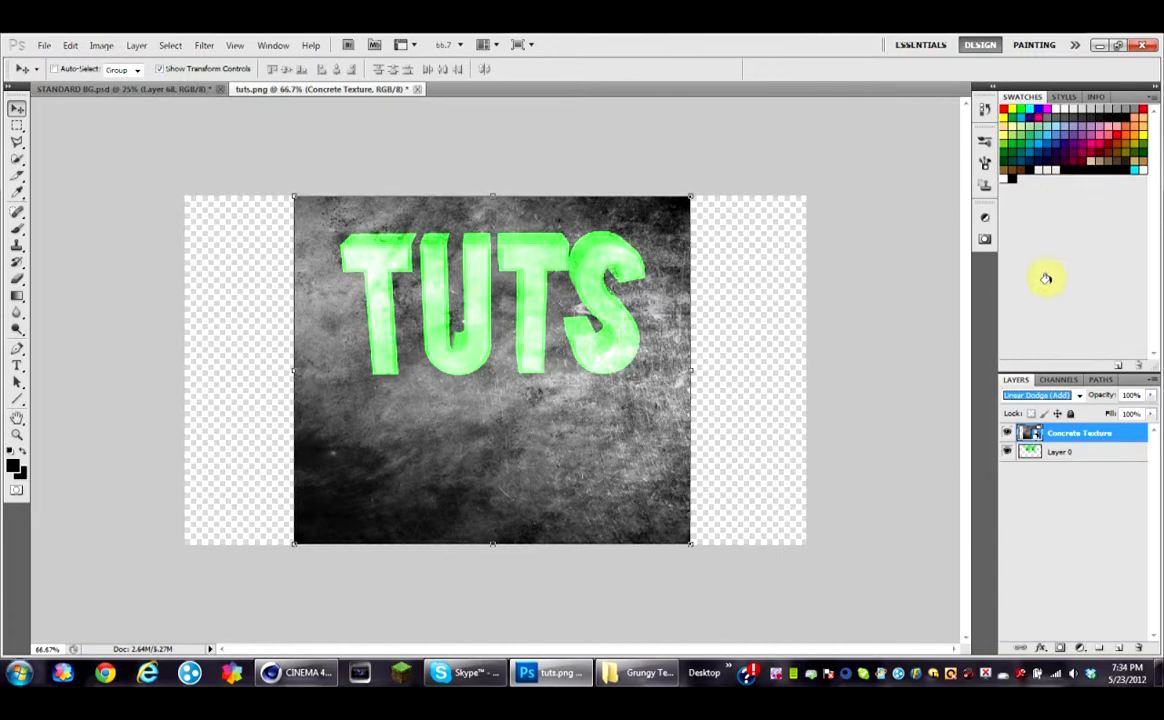
click(1060, 380)
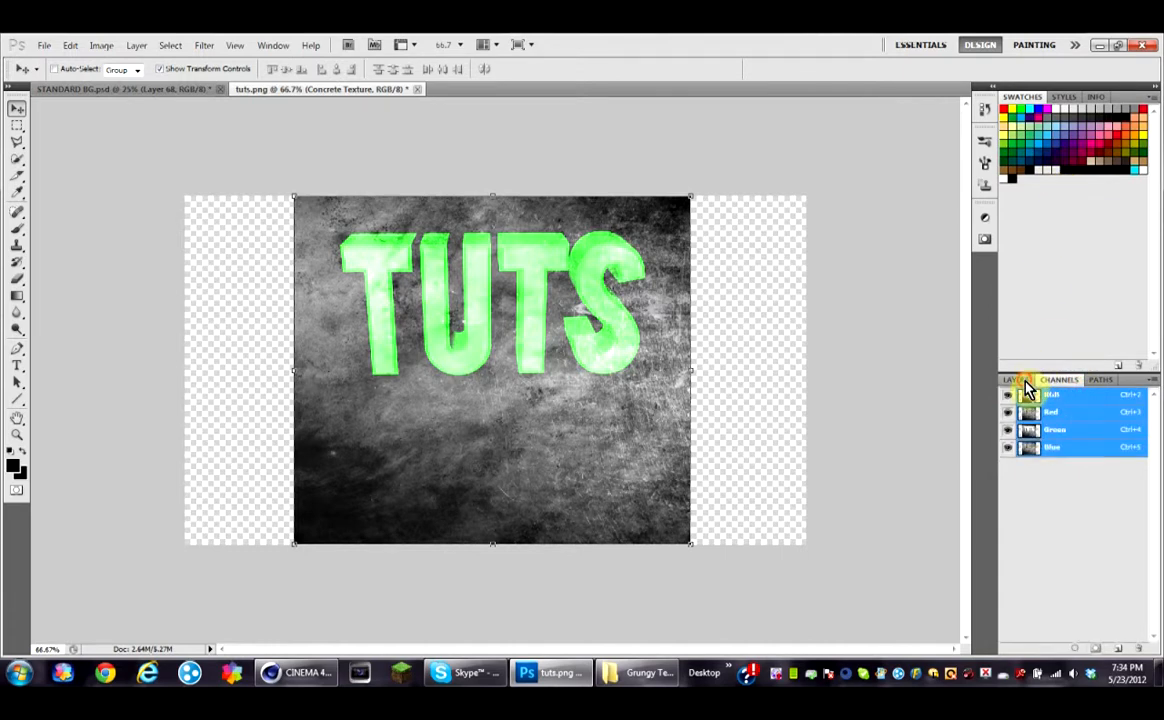
click(1016, 380)
click(1080, 397)
click(1028, 228)
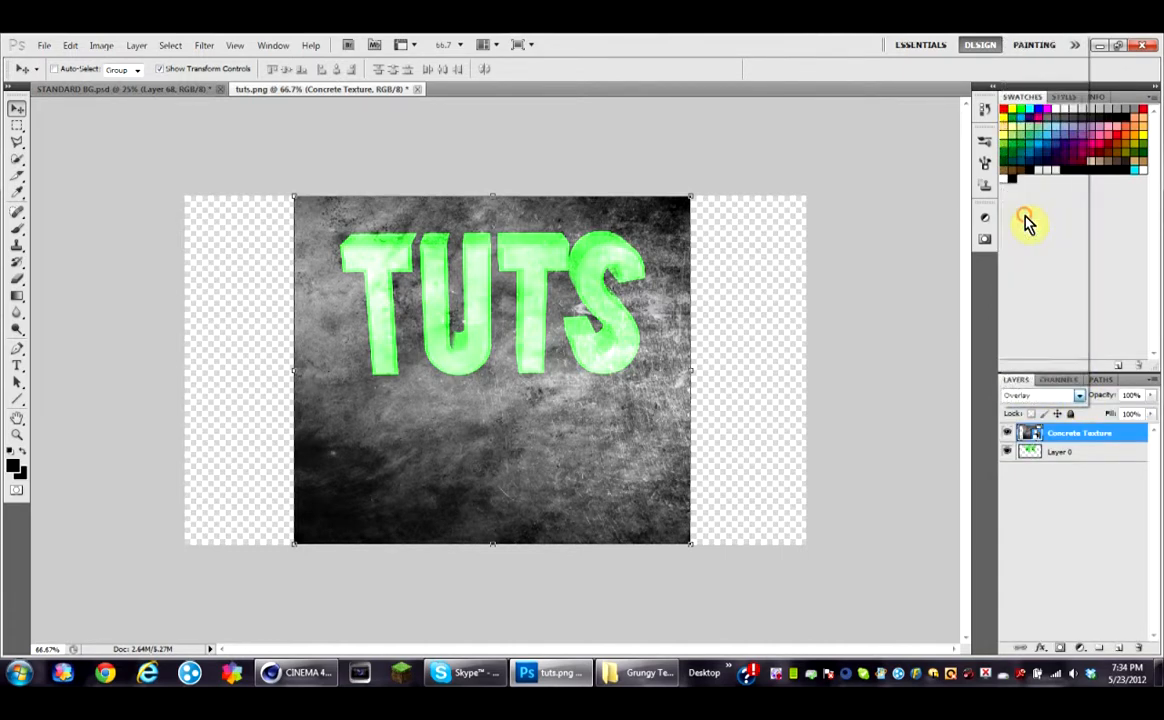
click(1076, 400)
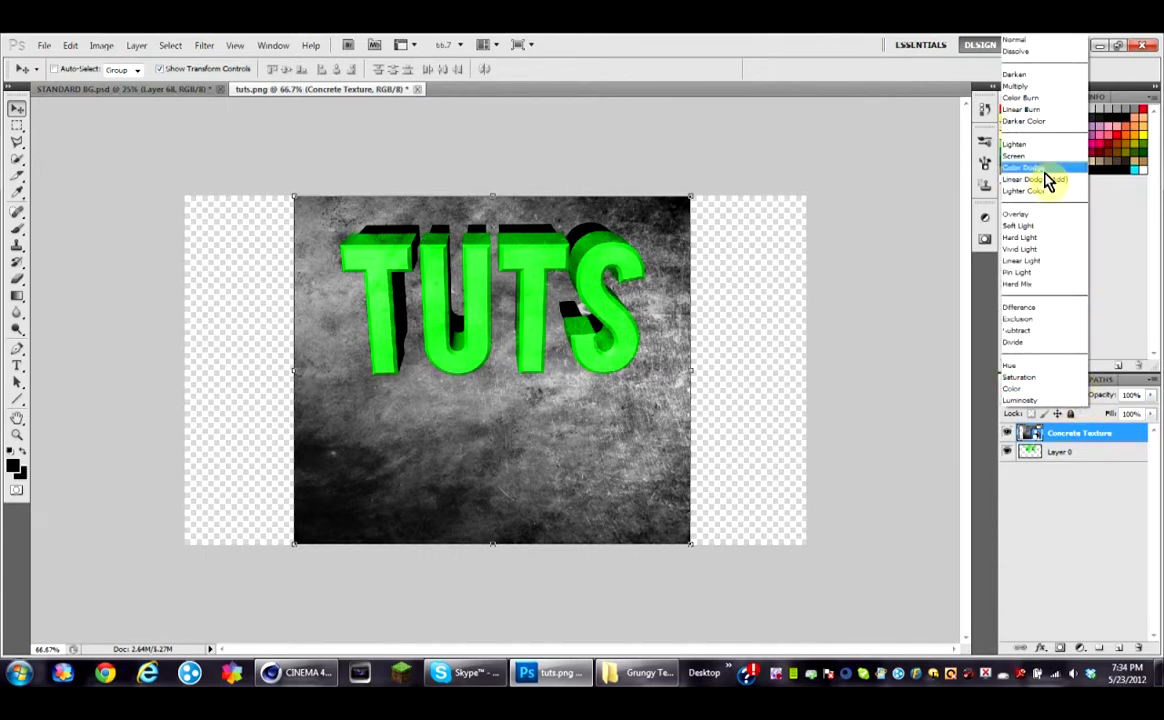
click(1050, 170)
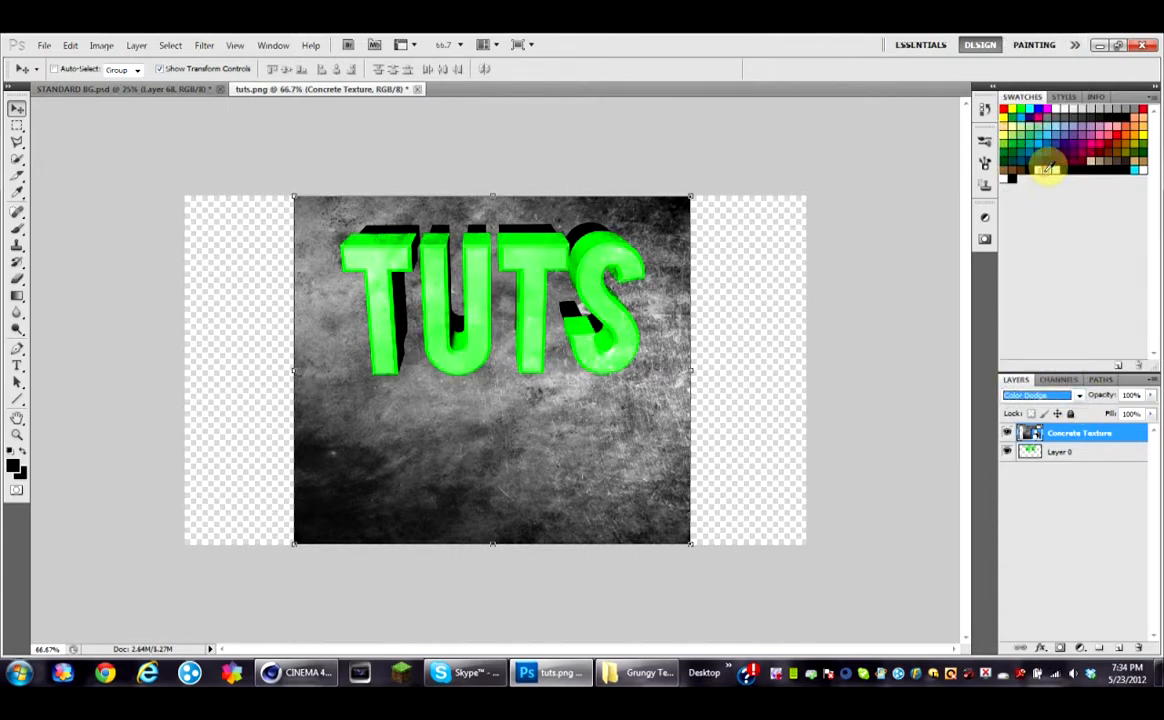
Step: Clip the texture layer to the text layer and set its blend mode to Overlay
alt+click(1081, 446)
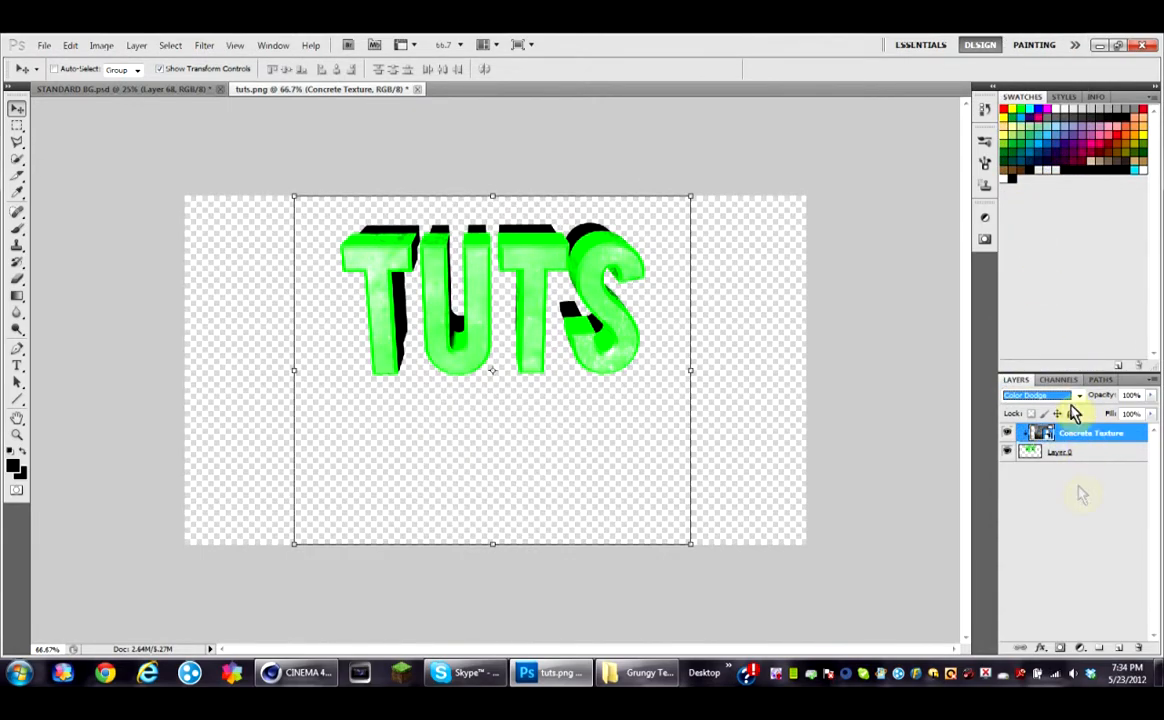
click(1081, 398)
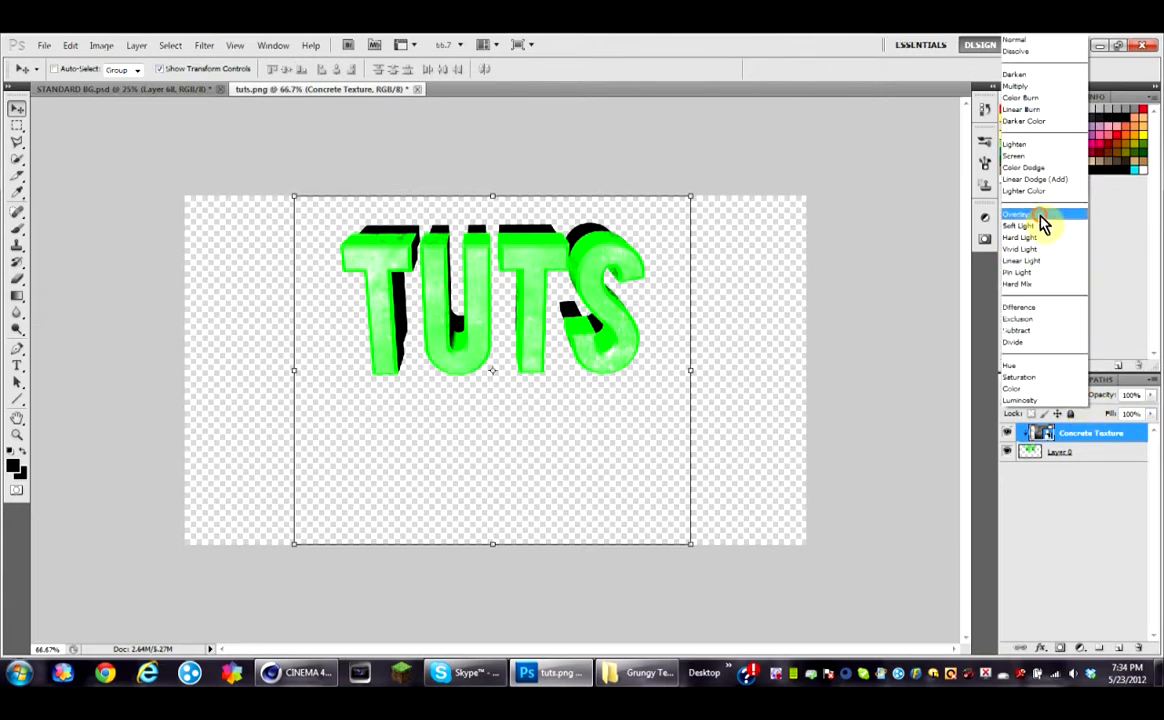
click(1043, 216)
Step: Merge the texture layer down into the TUTS text layer
click(1047, 503)
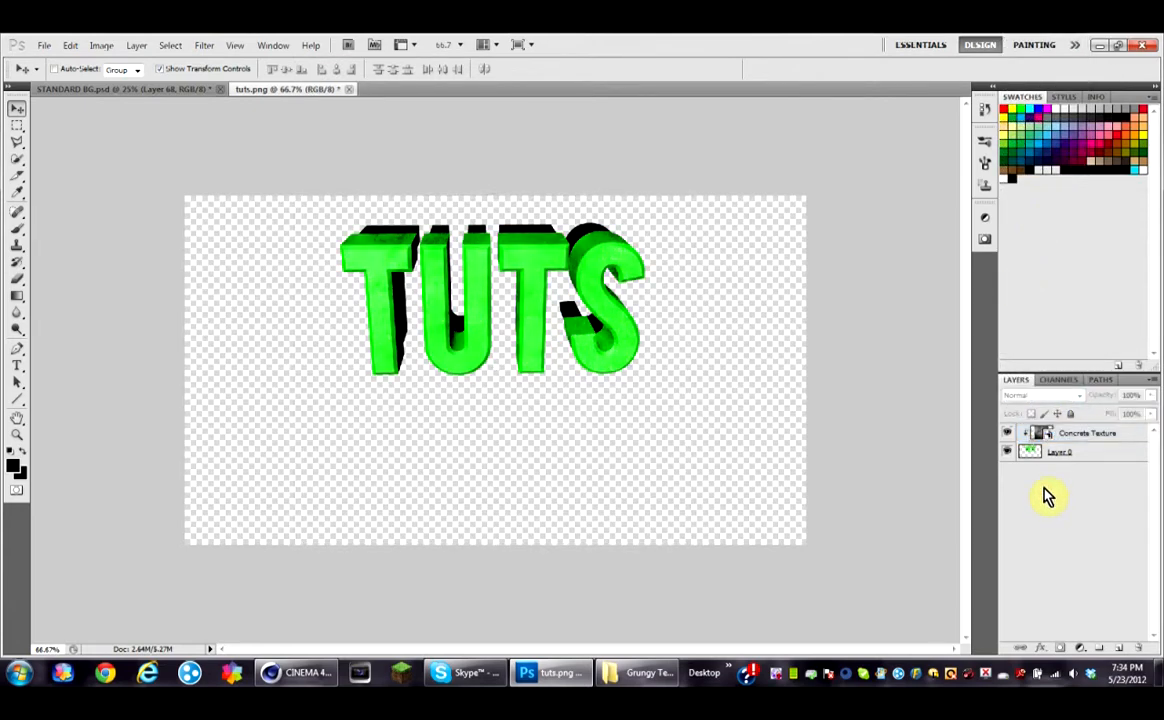
right_click(1097, 432)
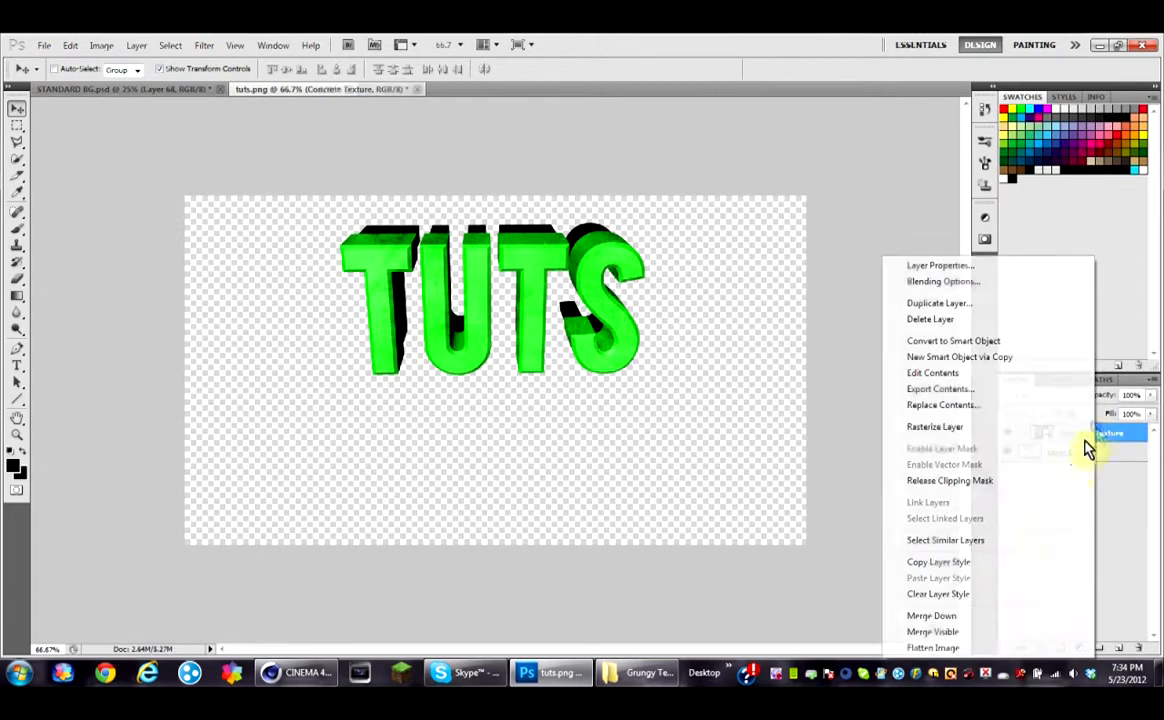
click(990, 617)
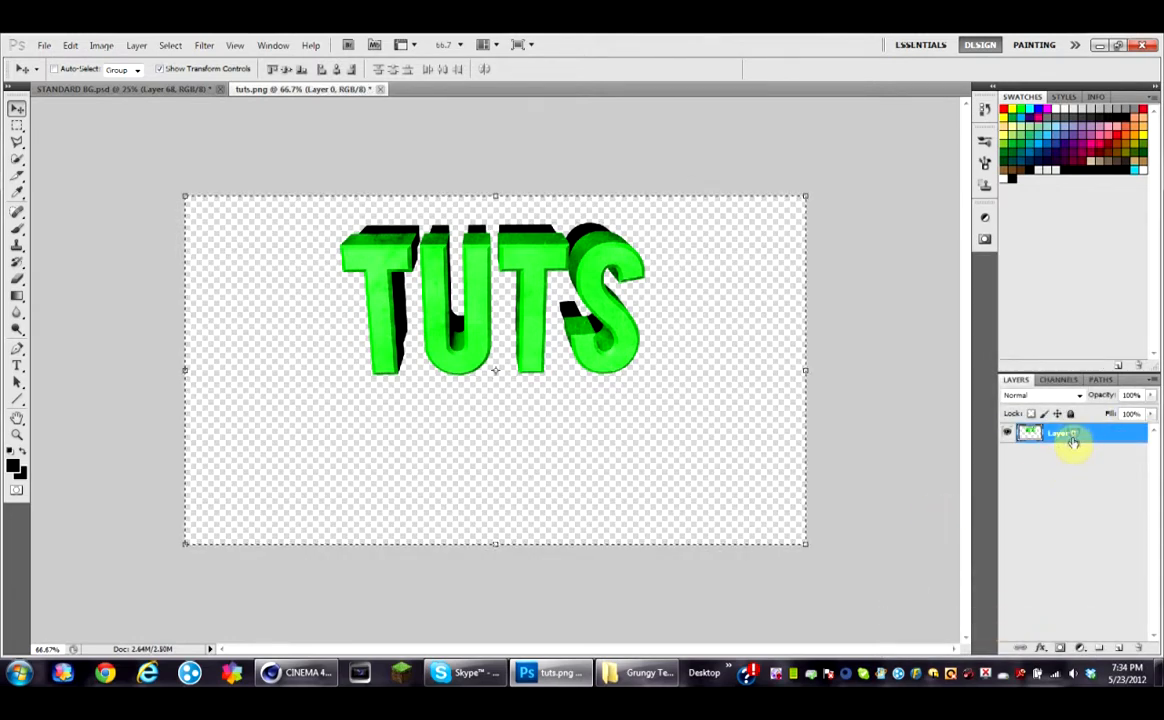
Step: Paste the textured TUTS title into the STANDARD BG document
click(109, 90)
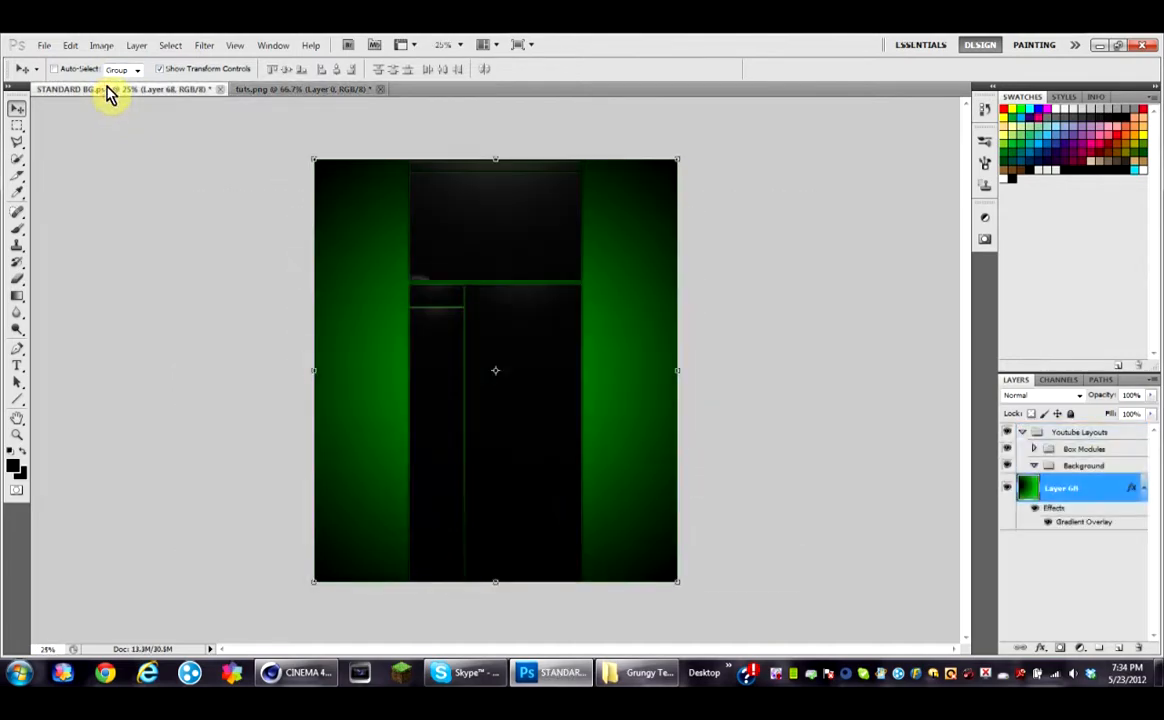
key(ctrl+v)
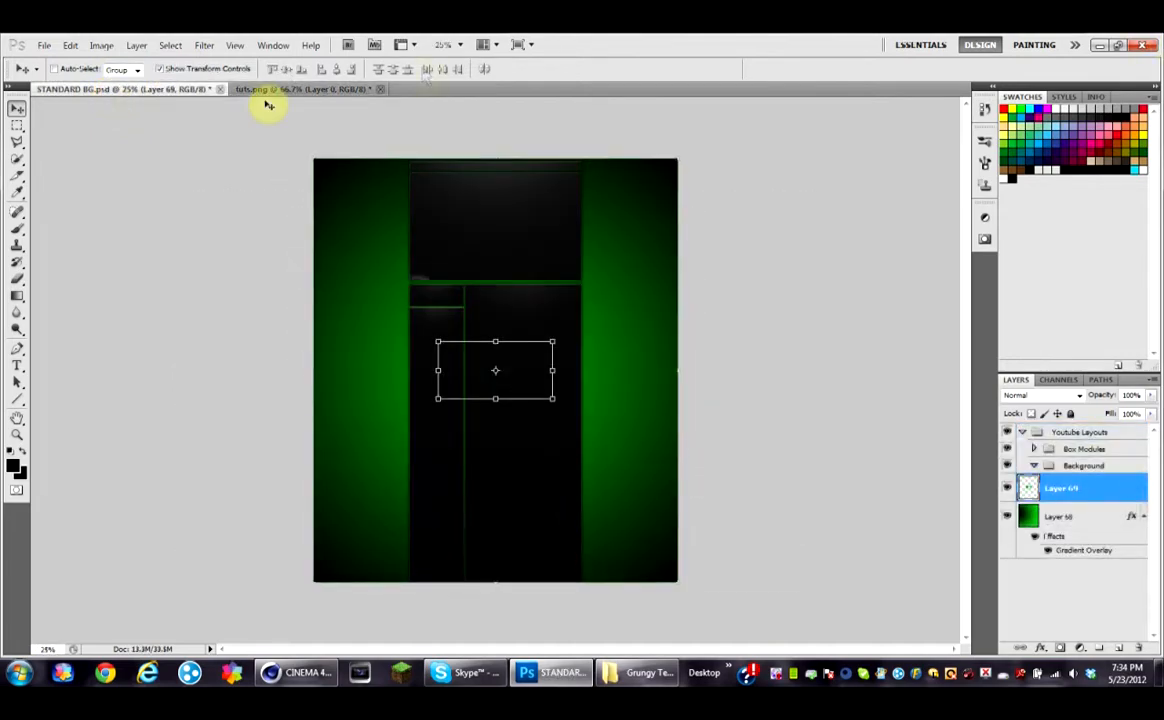
Step: Rotate the pasted title about -90°, scale it to about 70%, place it in the left green column and apply
drag(437, 329, 455, 430)
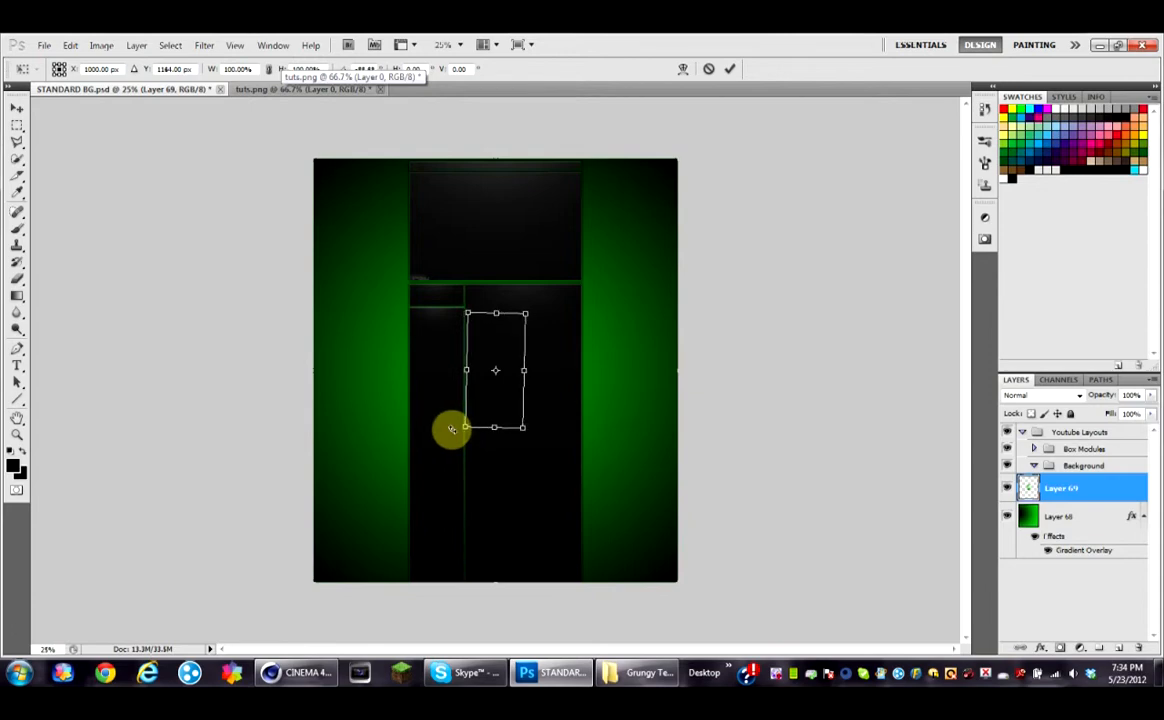
drag(494, 382, 394, 313)
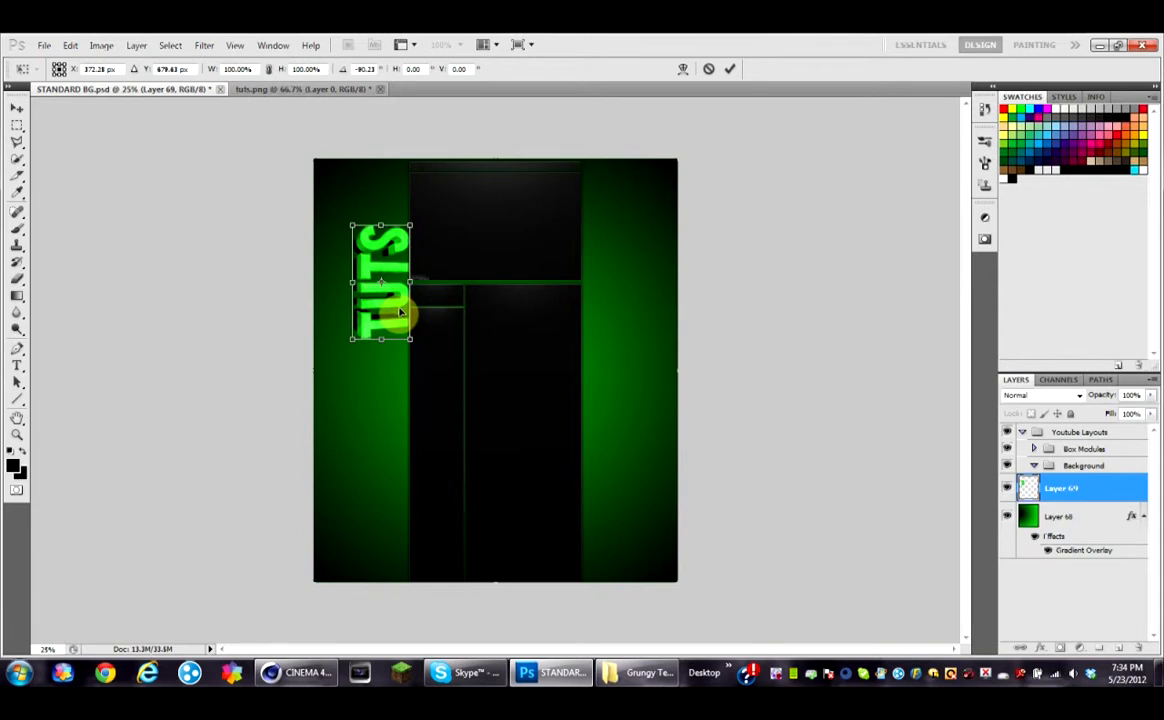
drag(351, 227, 380, 272)
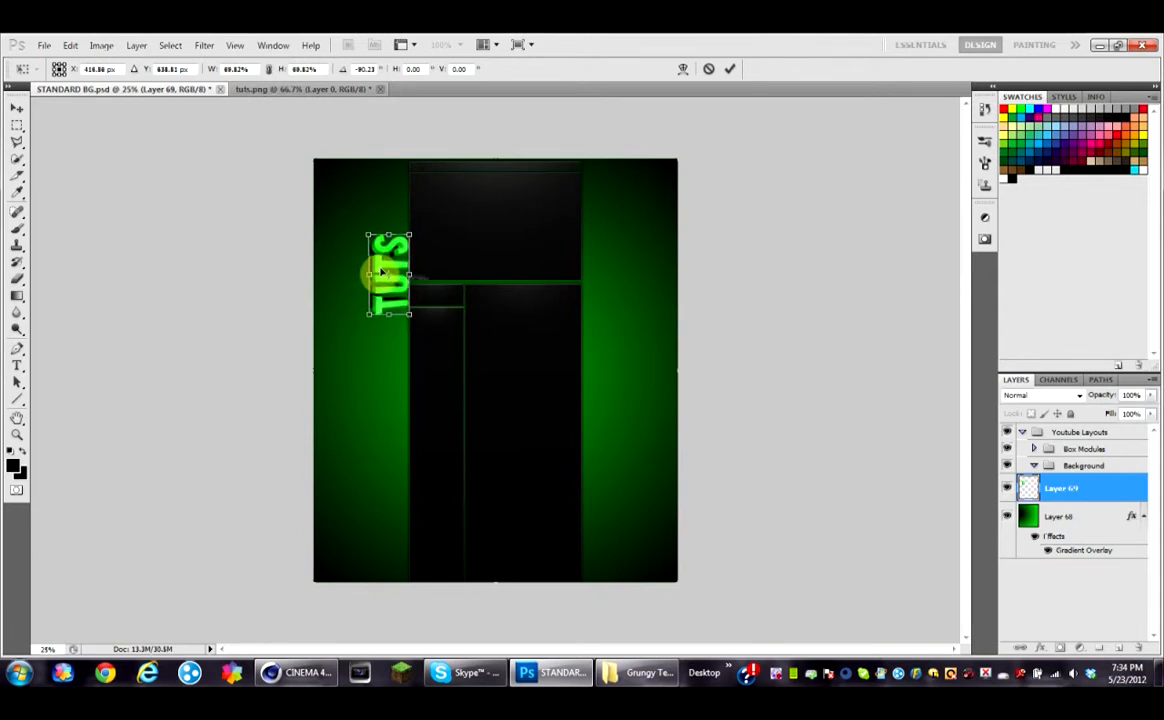
click(18, 108)
click(503, 280)
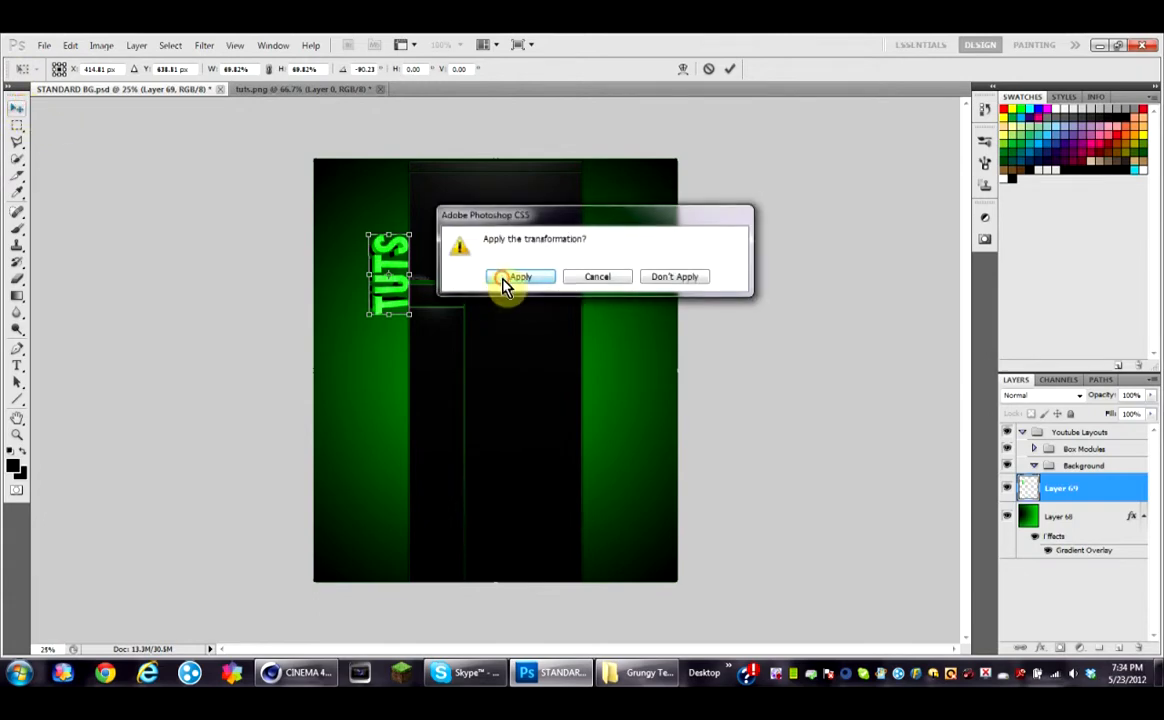
Step: Duplicate the title layer, rotate the copy 180° and move it into the right green column
key(ctrl+j)
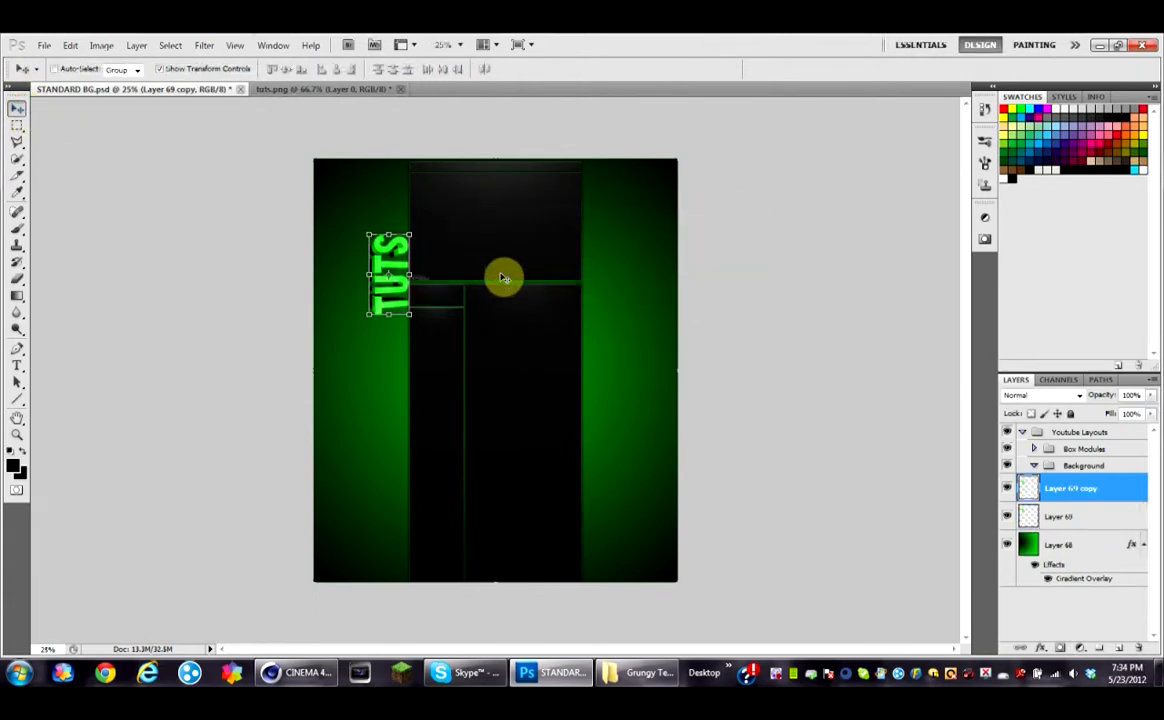
click(72, 48)
mouse_move(238, 330)
click(290, 438)
drag(392, 278, 597, 295)
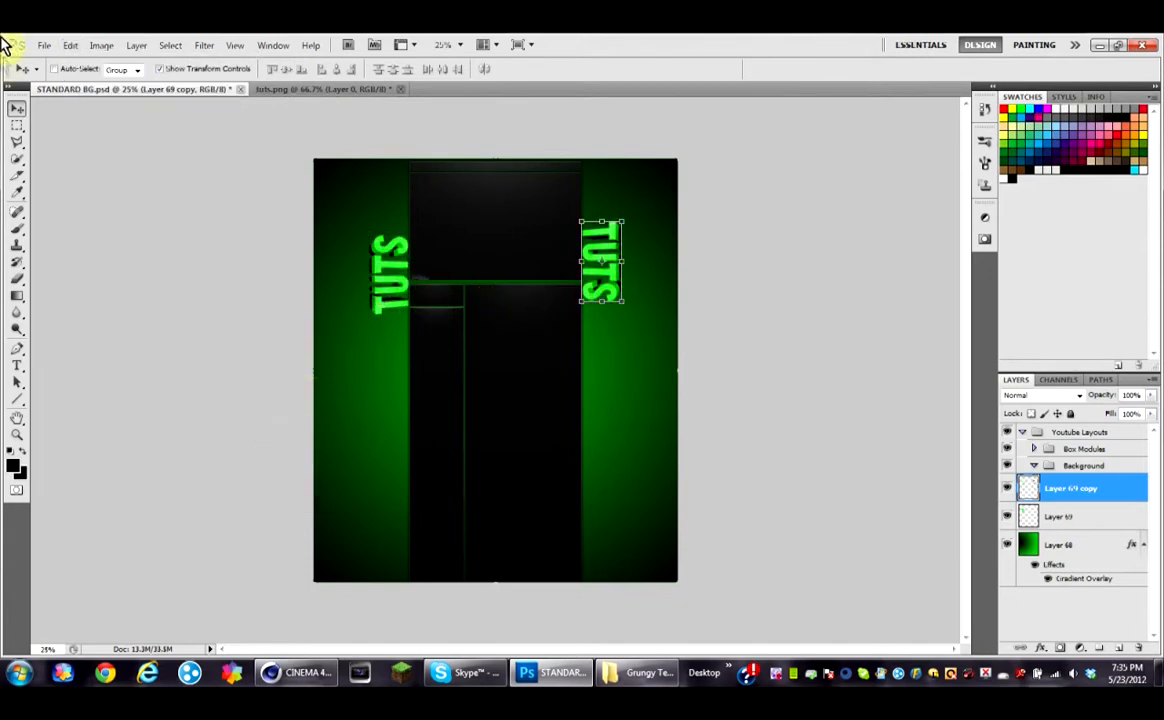
Step: Open the I_see_the_light_by_Jaaku_Monkey image from the Background Textures folder in My 200 subs pack
click(55, 45)
click(57, 72)
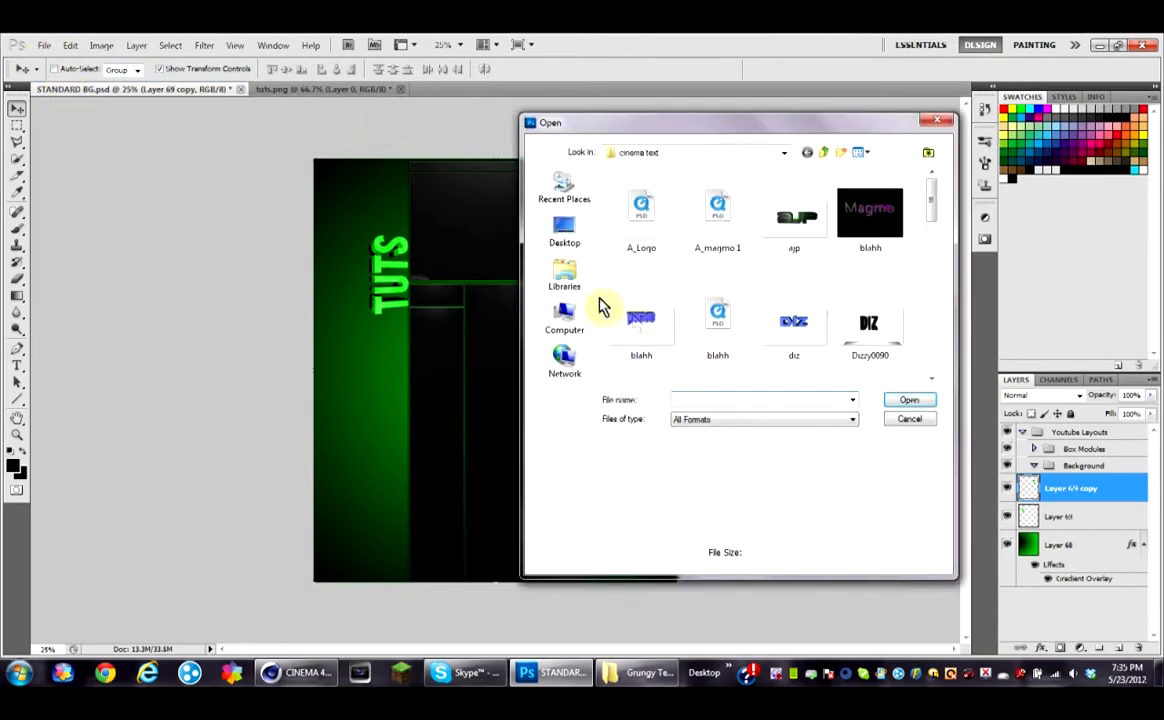
click(585, 288)
click(583, 228)
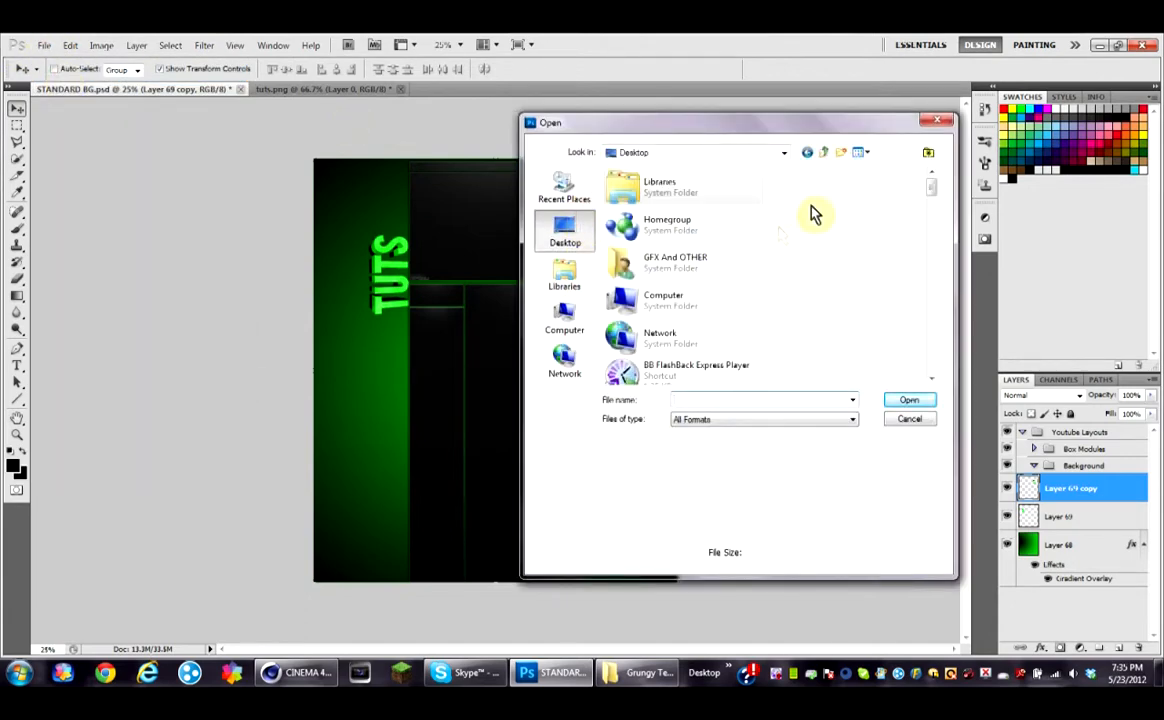
drag(932, 191, 929, 283)
double_click(650, 306)
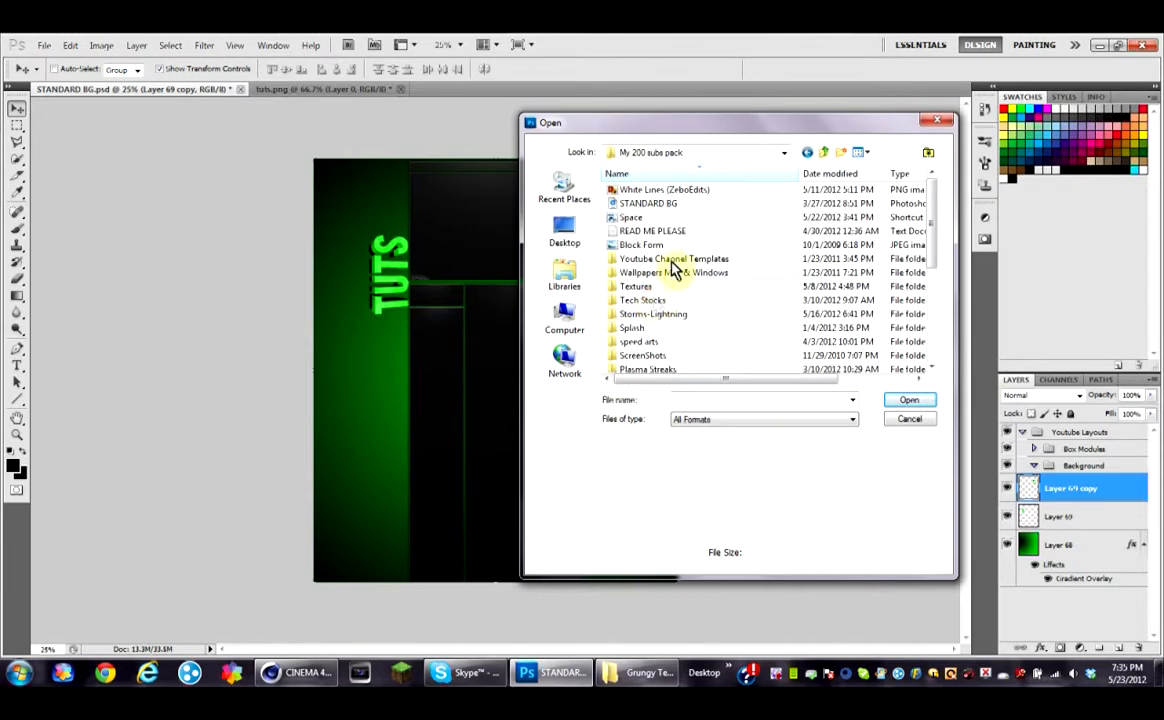
drag(930, 227, 930, 330)
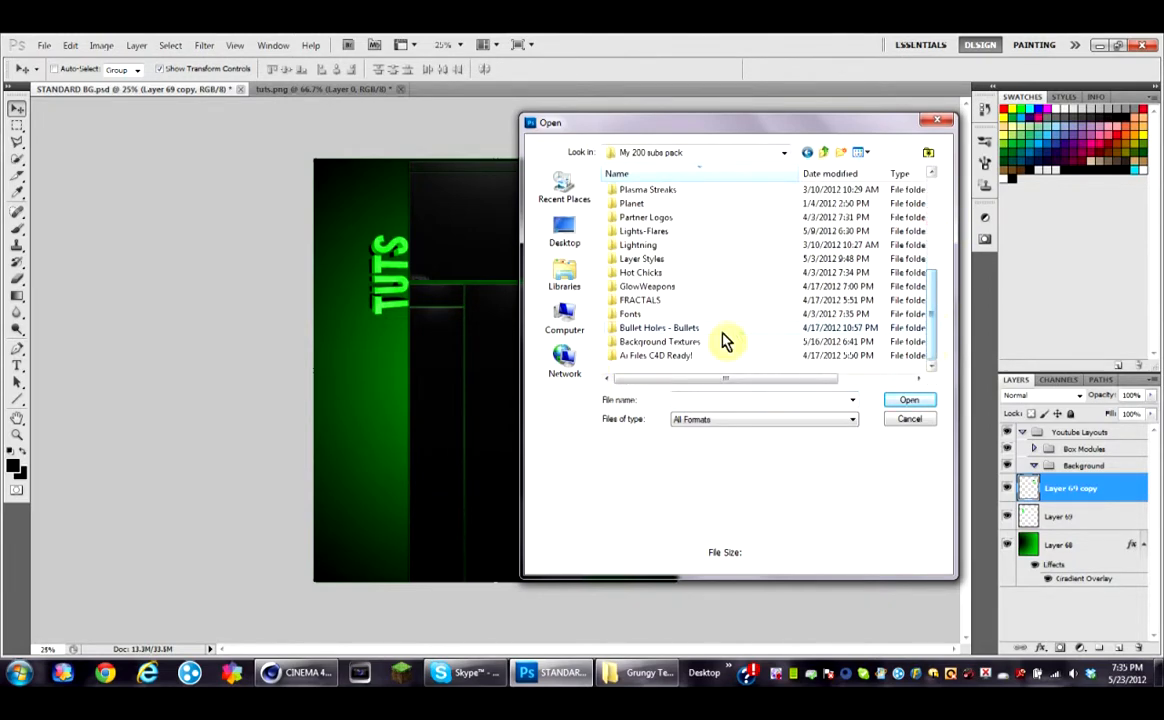
double_click(719, 340)
drag(930, 205, 929, 332)
click(716, 222)
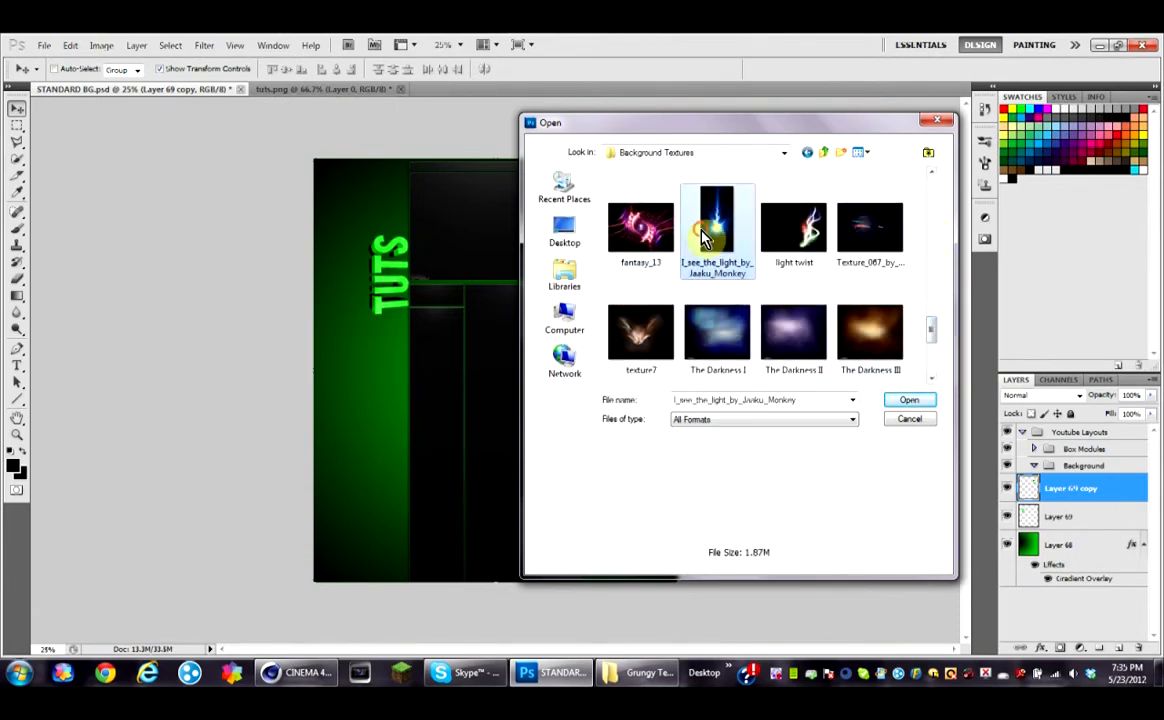
click(893, 399)
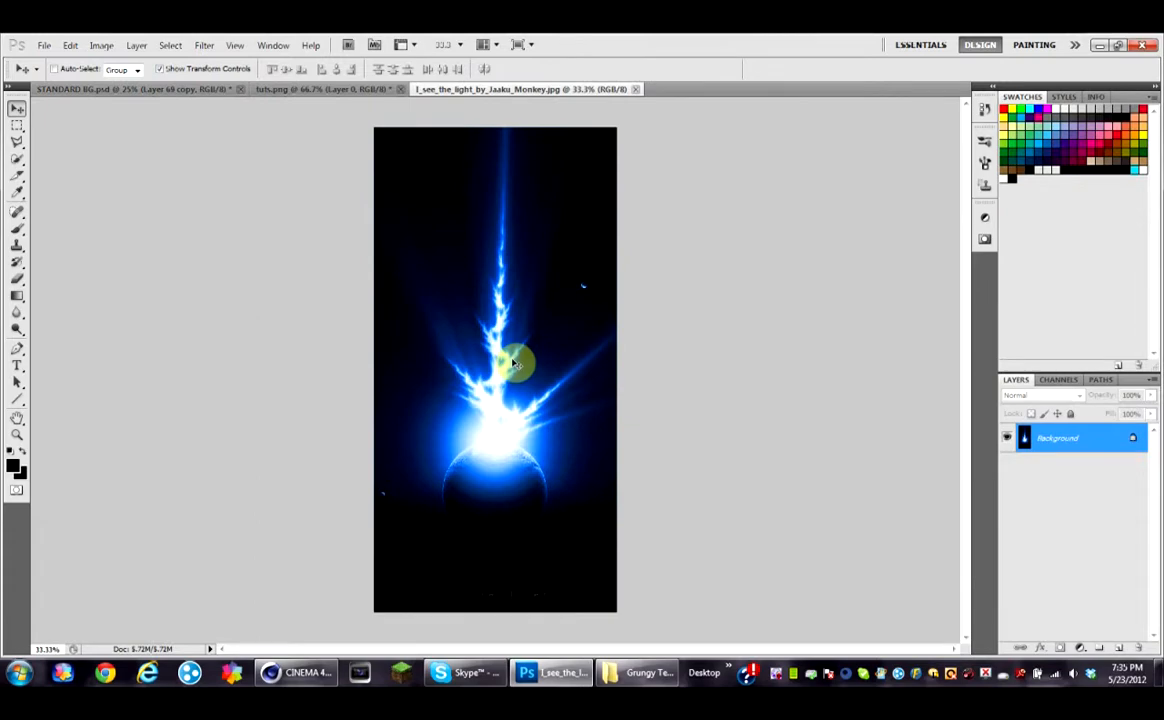
Step: Shift the light texture's hue toward green with Hue/Saturation
click(101, 46)
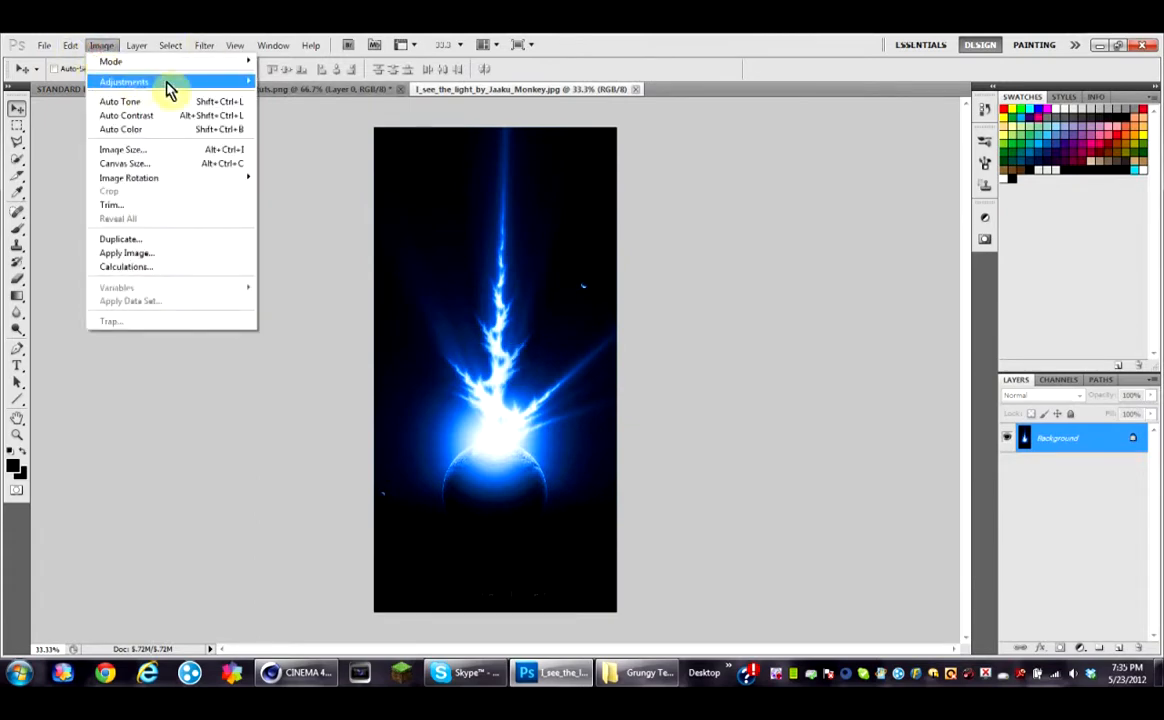
mouse_move(171, 84)
click(330, 158)
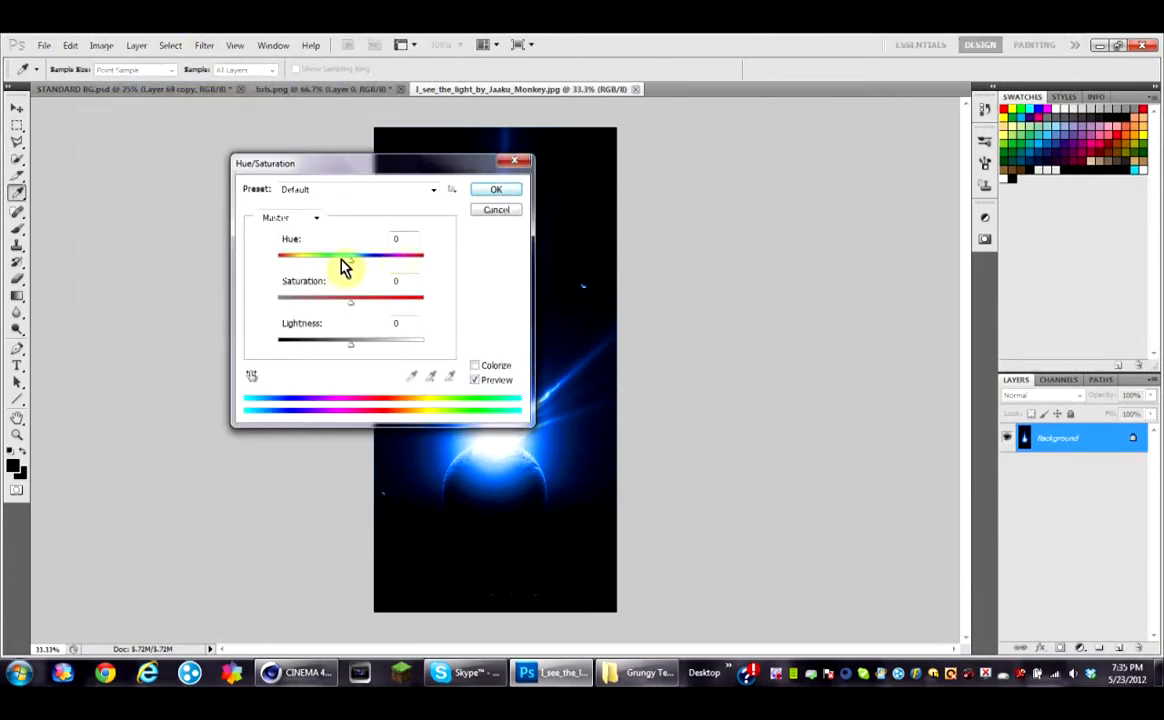
drag(351, 263, 303, 262)
click(483, 192)
Step: Copy the green light texture into STANDARD BG, scale it to about 24%, rotate it about -43° and place it at the left title's top
key(v)
key(ctrl+a)
drag(477, 190, 64, 88)
key(ctrl+t)
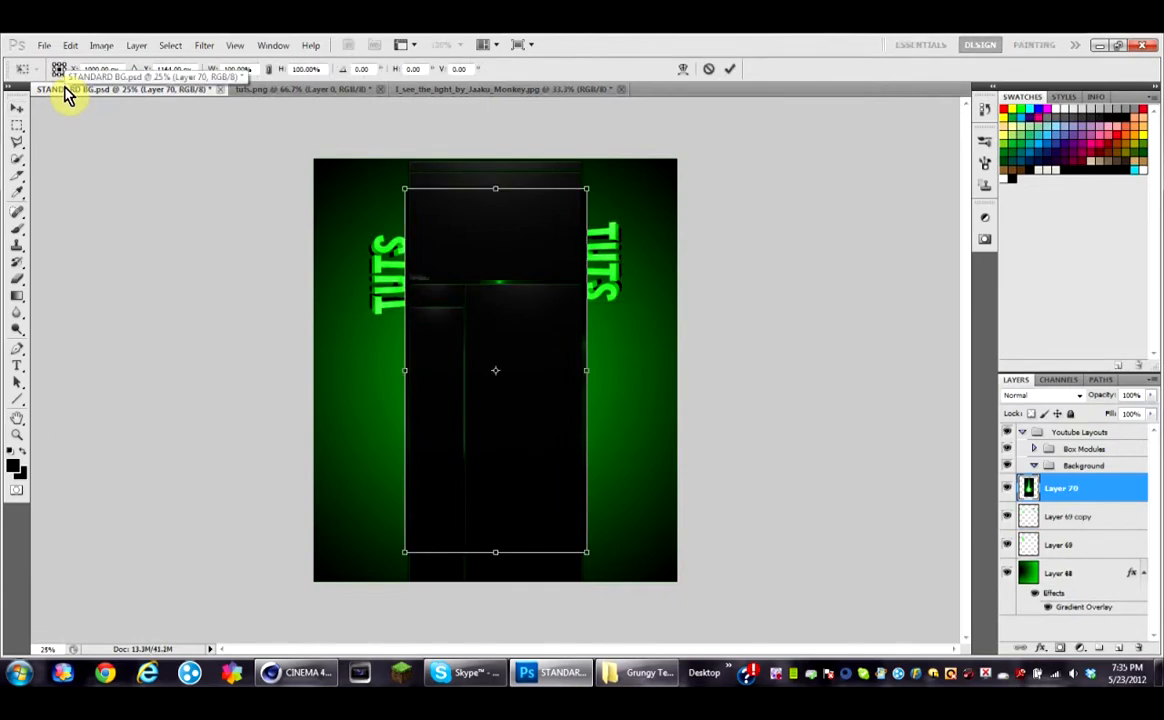
mouse_move(405, 190)
mouse_down()
mouse_move(475, 245)
mouse_move(605, 447)
mouse_move(578, 430)
mouse_move(538, 449)
mouse_move(548, 462)
mouse_move(530, 447)
mouse_move(520, 490)
mouse_move(538, 489)
mouse_move(408, 244)
mouse_move(378, 226)
mouse_up()
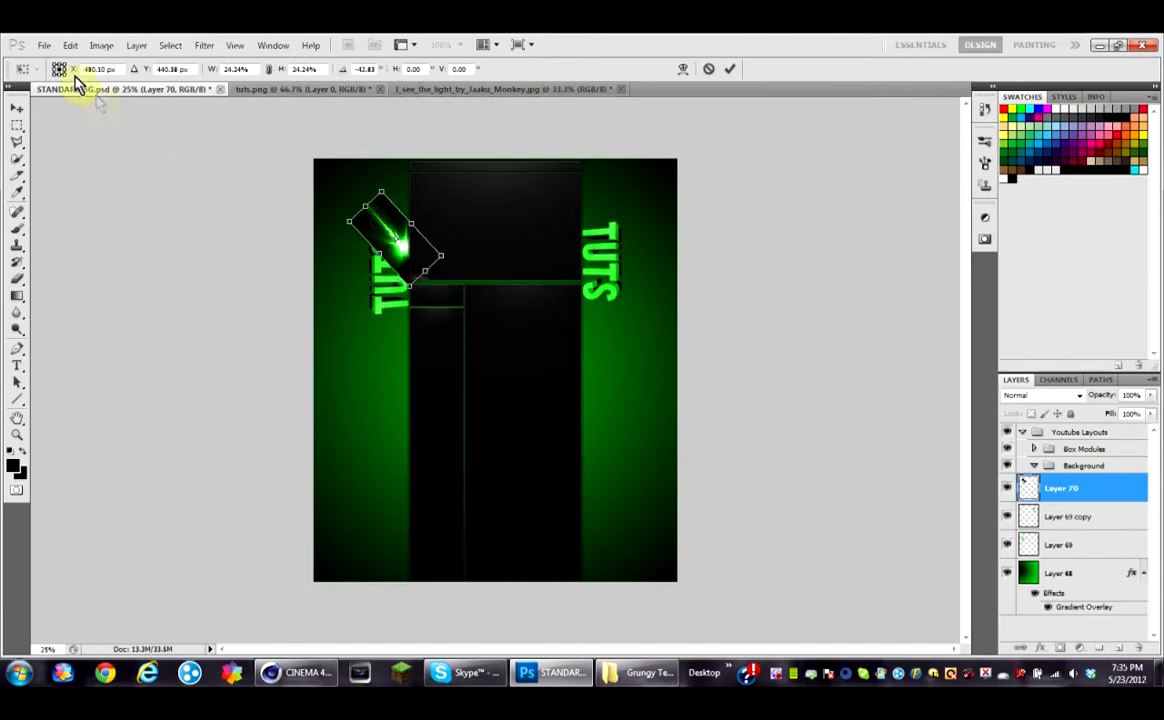
click(14, 114)
click(526, 278)
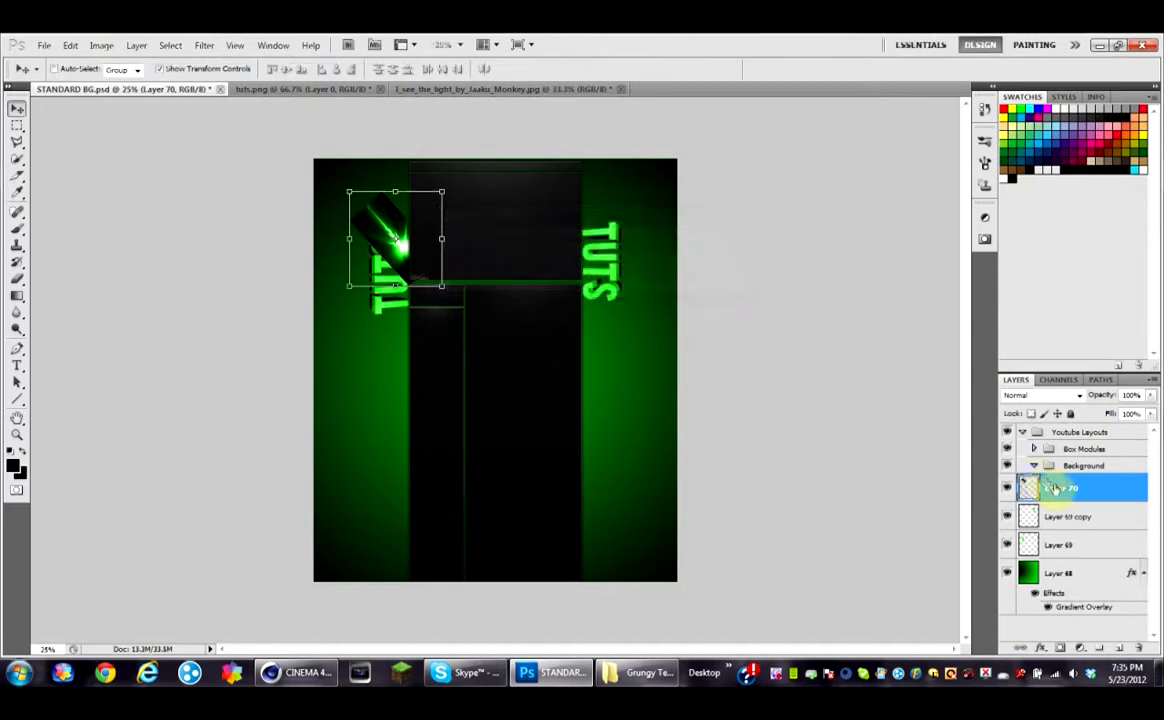
Step: Move the flare layer below the title layers and set its blend mode to Linear Dodge (Add)
drag(1078, 562, 1077, 548)
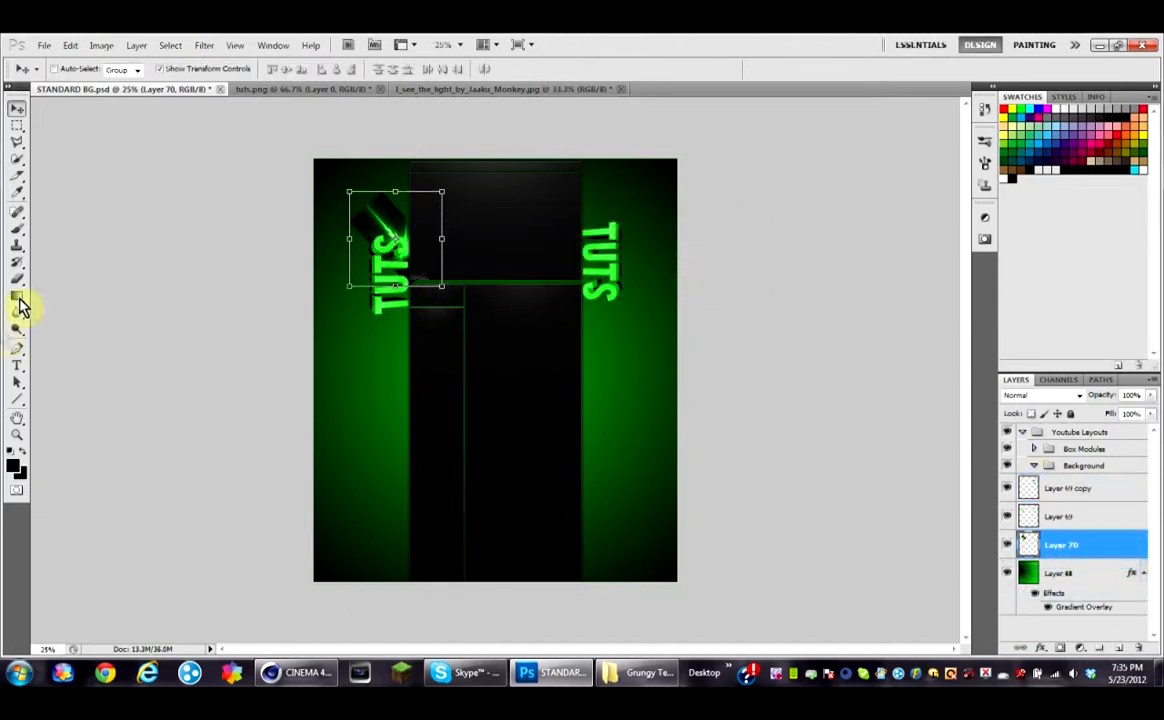
click(1078, 395)
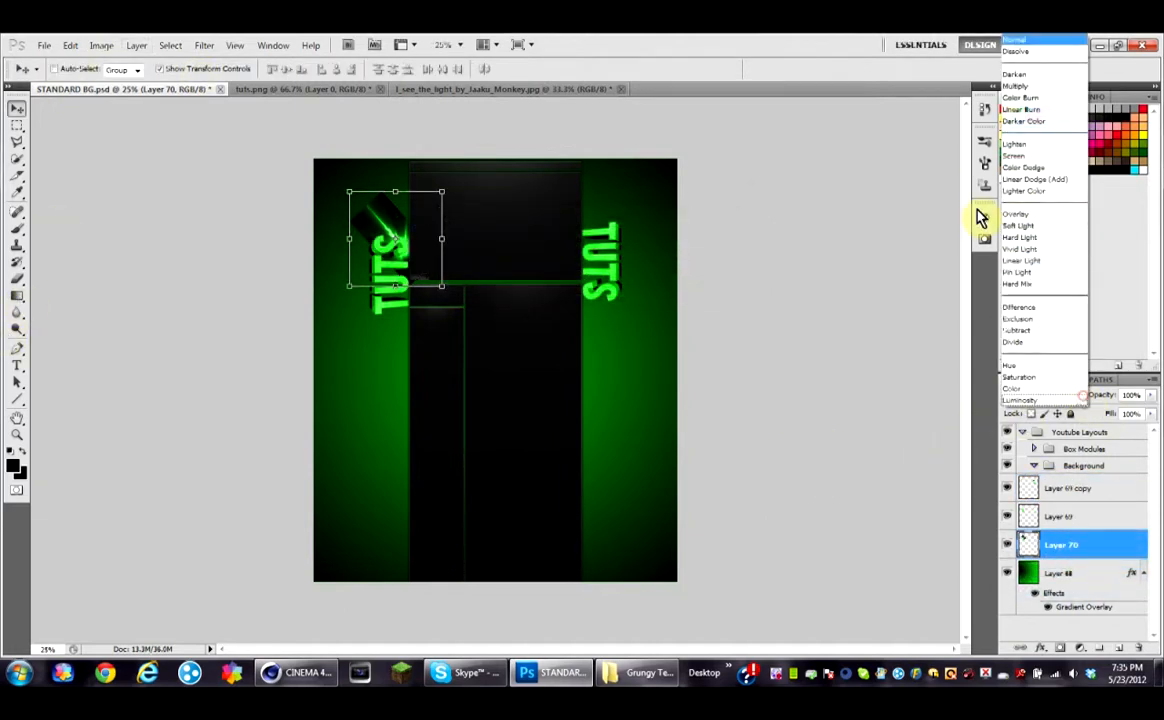
click(1025, 178)
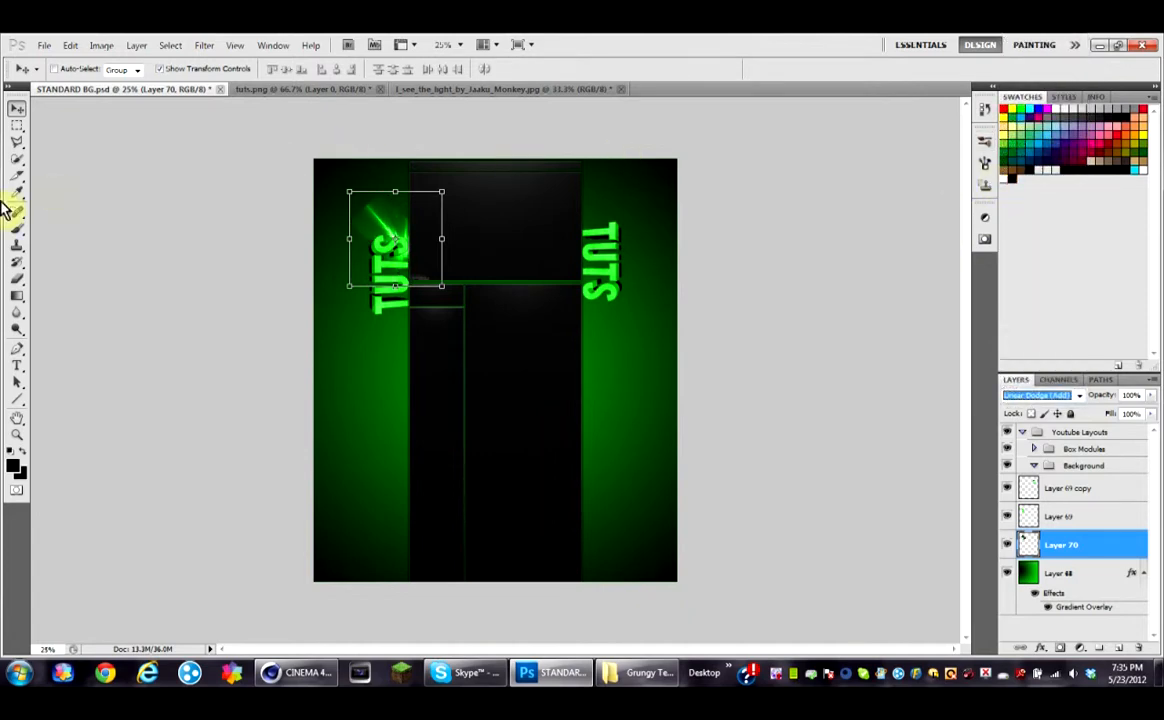
Step: Erase the stray outer part of the flare above the left title with the Eraser
click(12, 278)
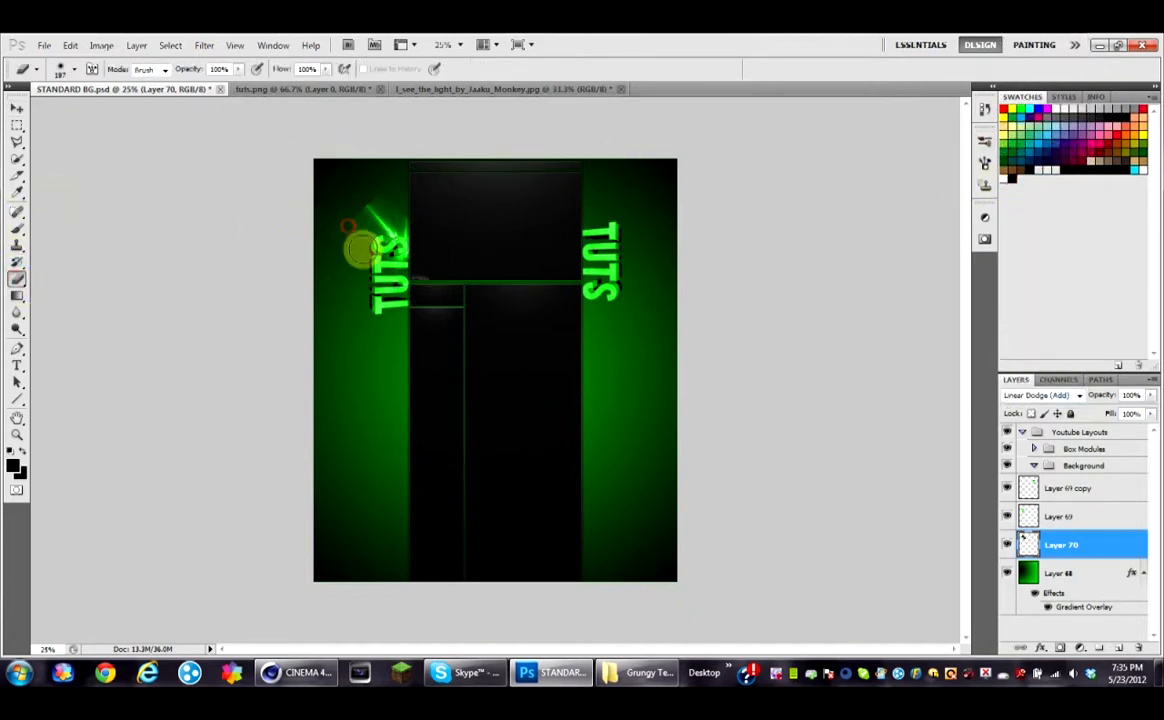
drag(407, 218, 372, 197)
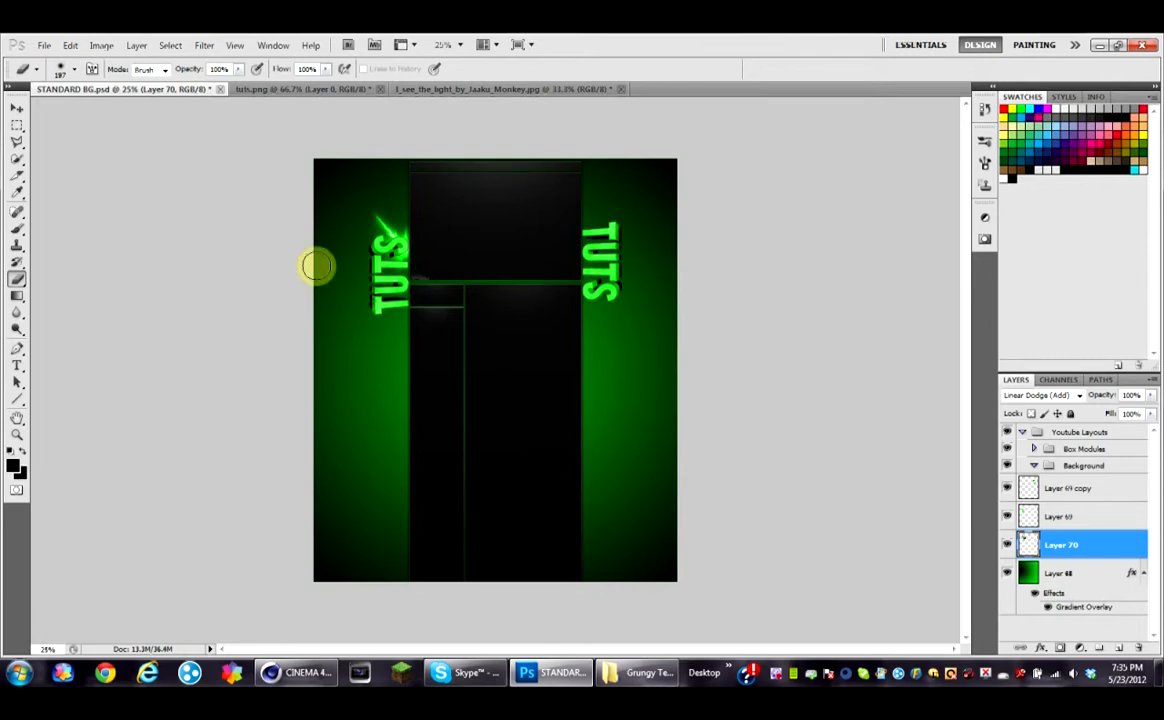
Step: Duplicate the flare layer twice, rotate the top copy about -81° and move it to the left title's bottom, applying the transform
key(ctrl+j)
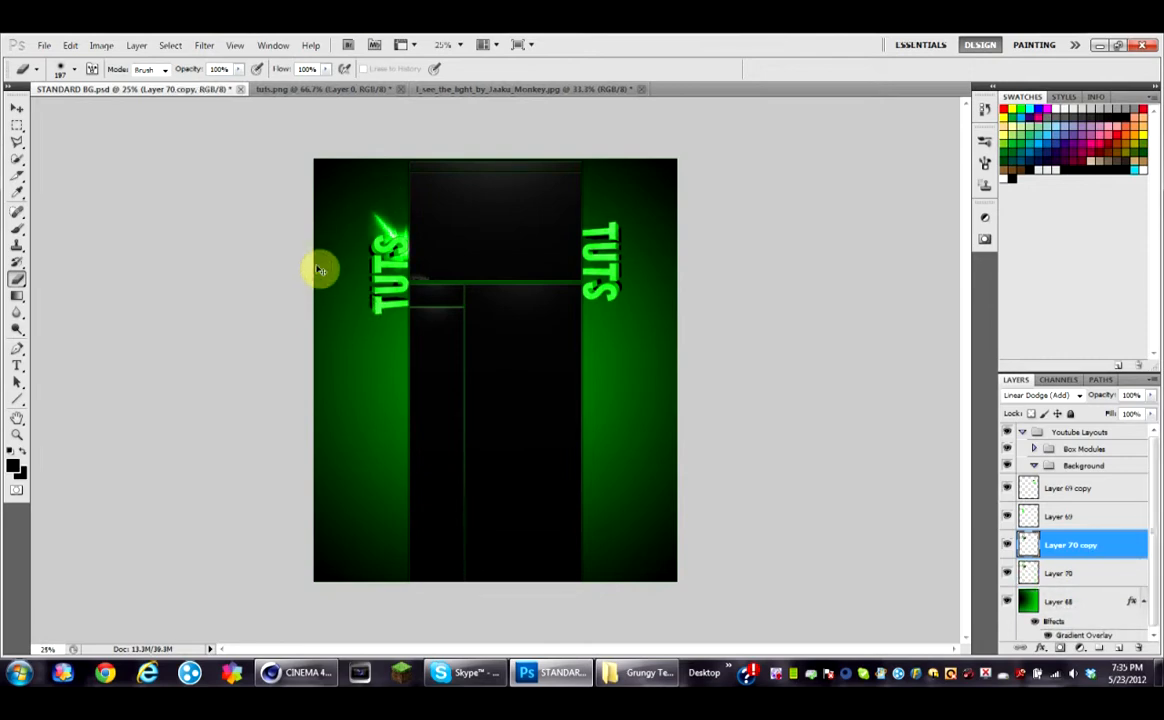
key(ctrl+j)
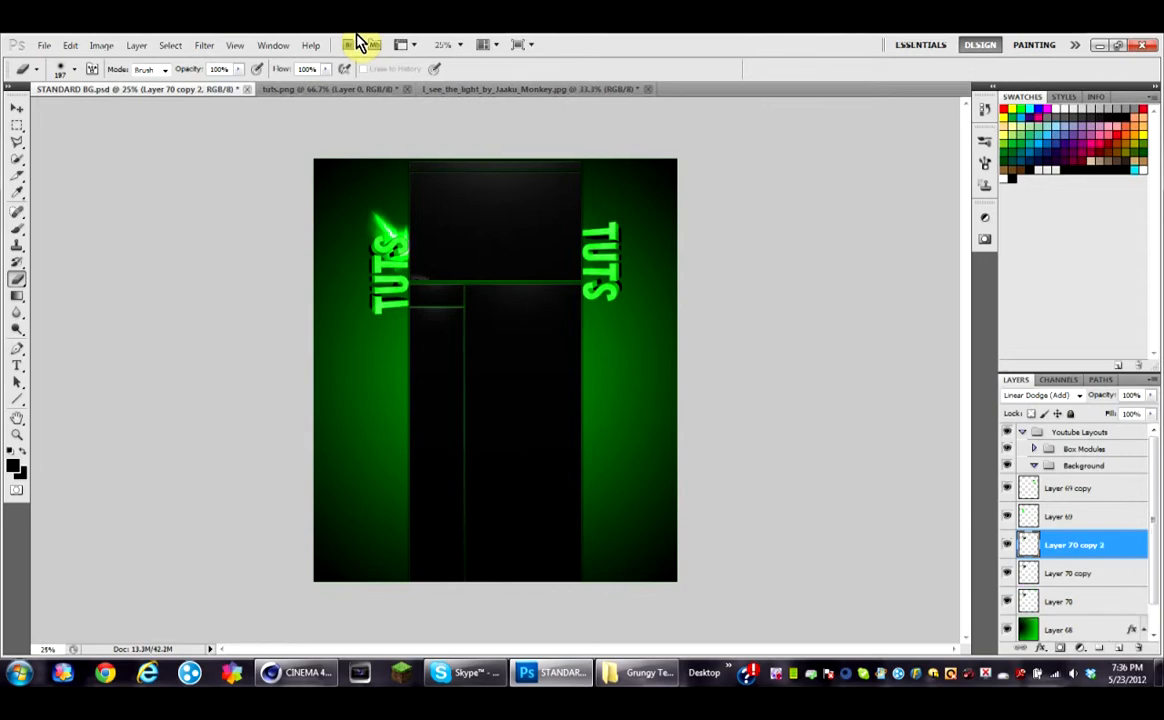
key(ctrl+t)
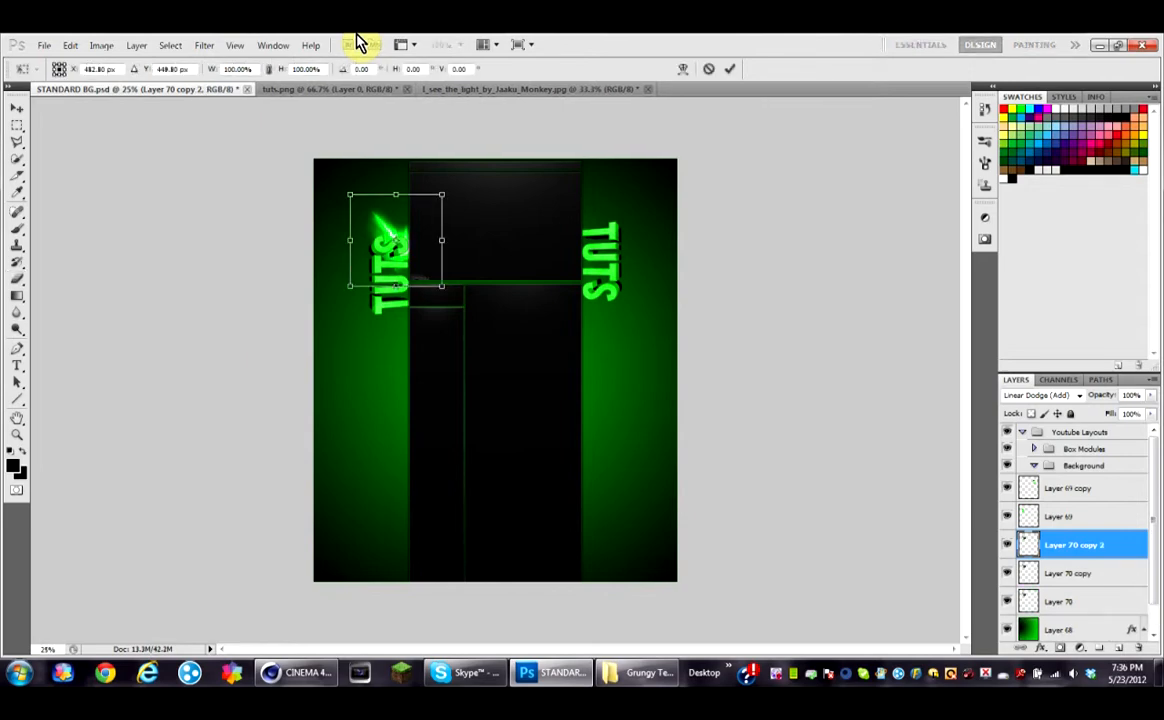
drag(333, 190, 379, 336)
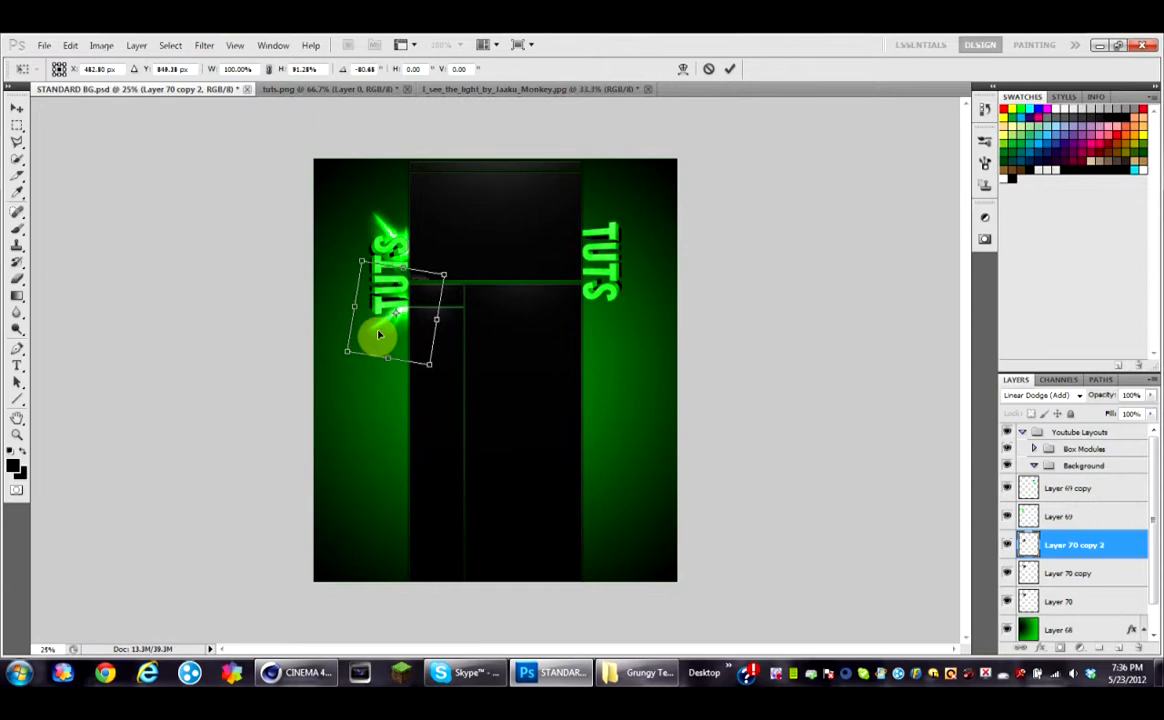
click(14, 284)
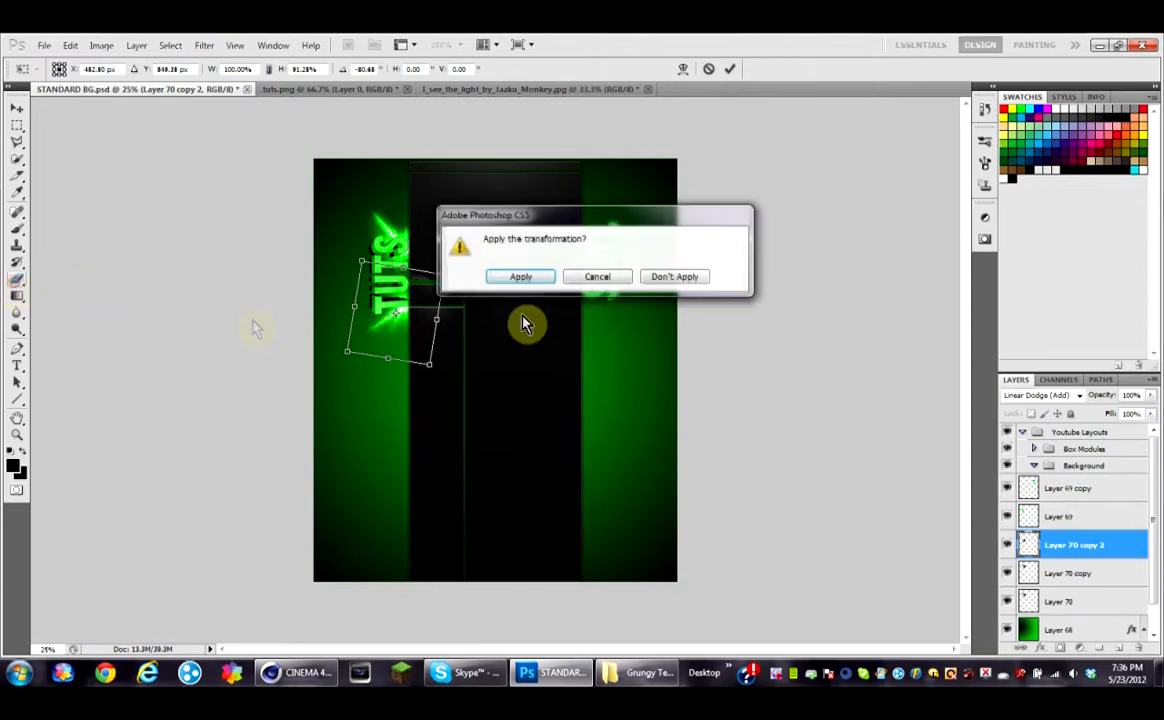
click(500, 277)
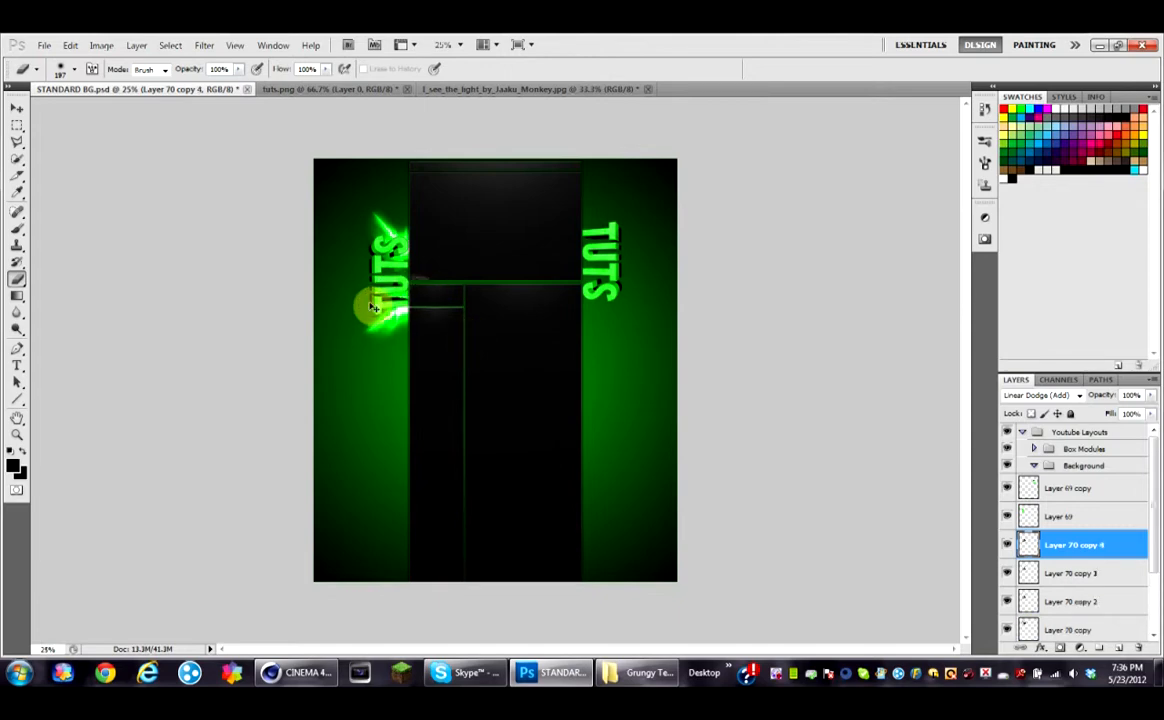
Step: Rotate another flare copy about 189° and move it to the top of the right title, then apply
key(ctrl+t)
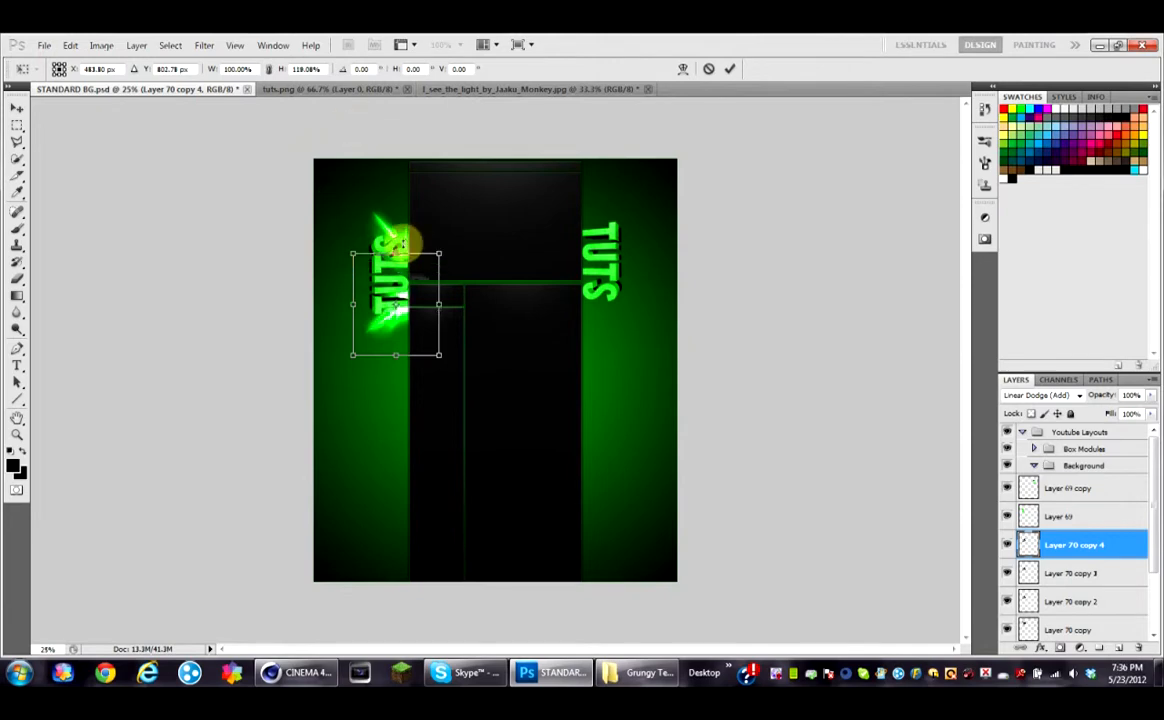
drag(340, 262, 482, 346)
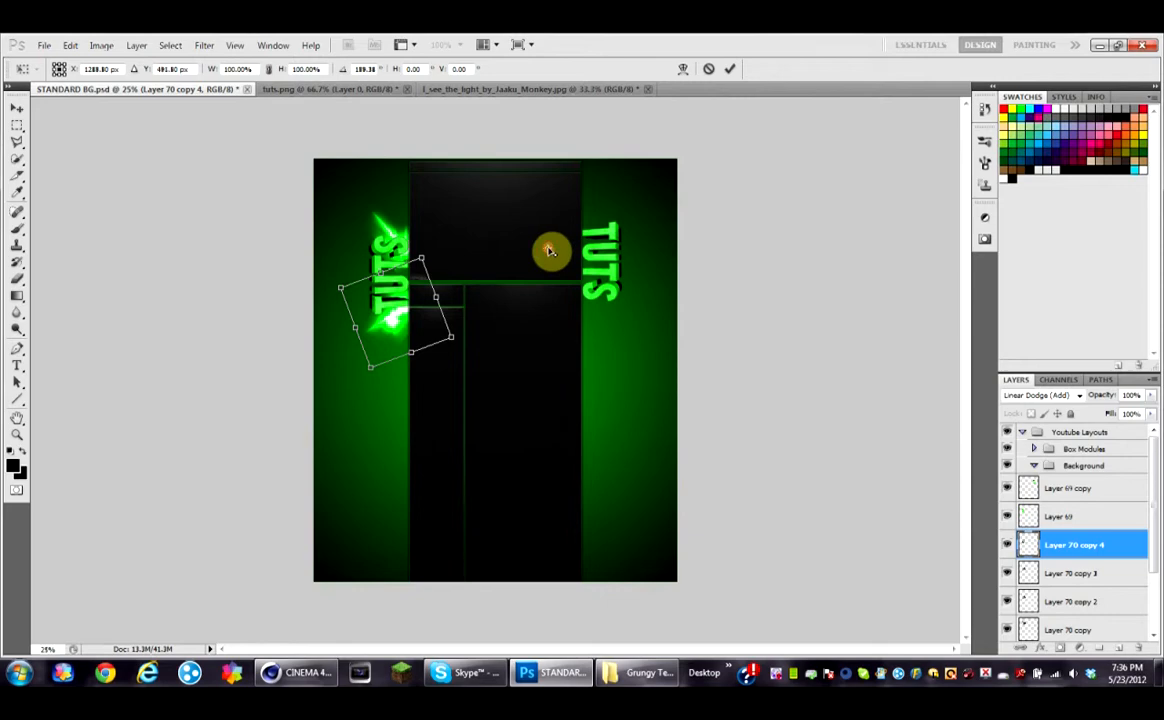
drag(418, 305, 592, 226)
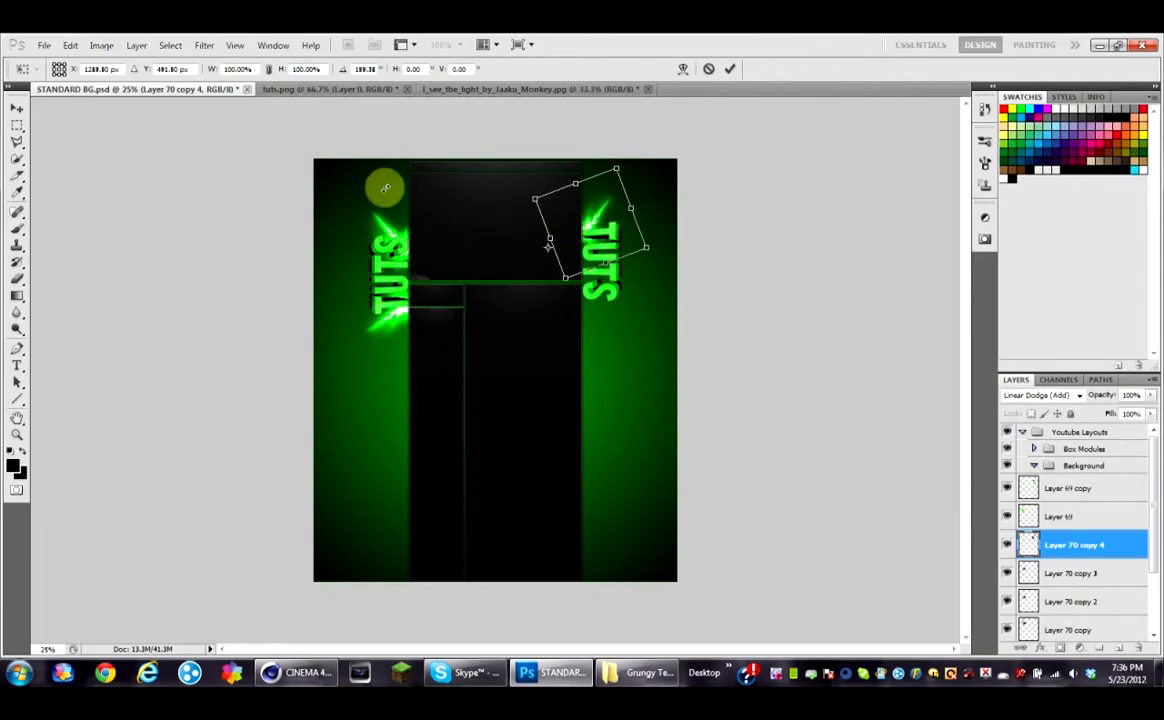
click(18, 110)
click(521, 278)
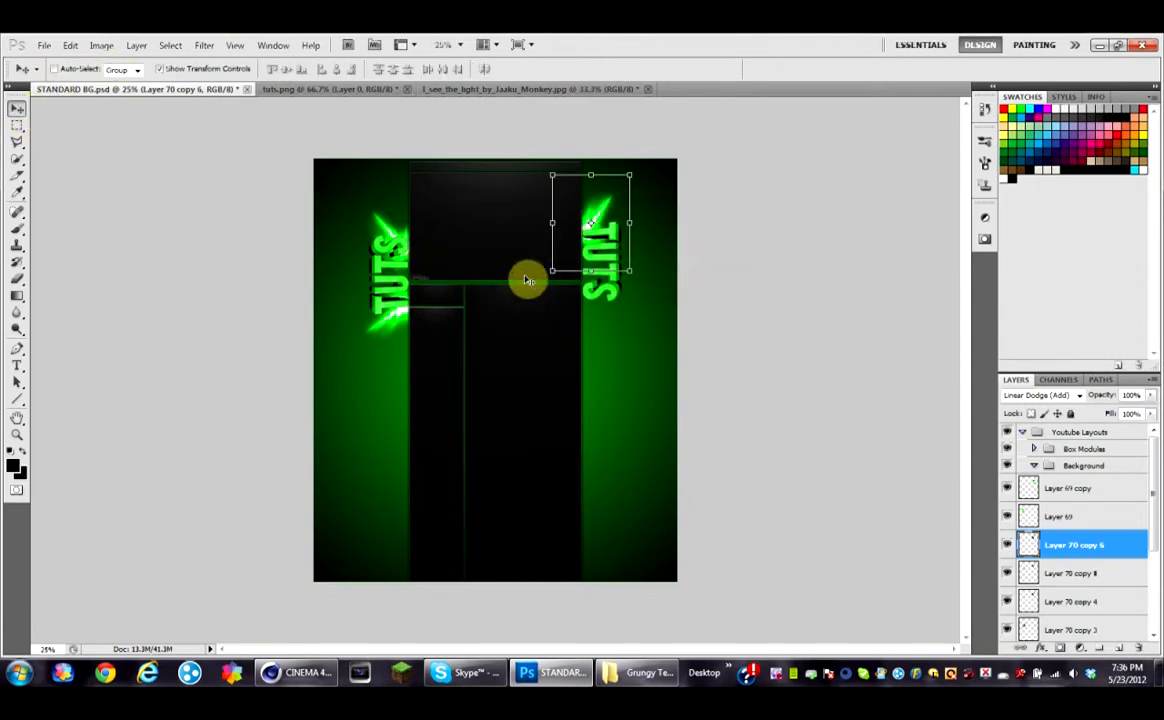
Step: Flip the selected flare copy vertically to the bottom of the right title and duplicate that layer
click(70, 45)
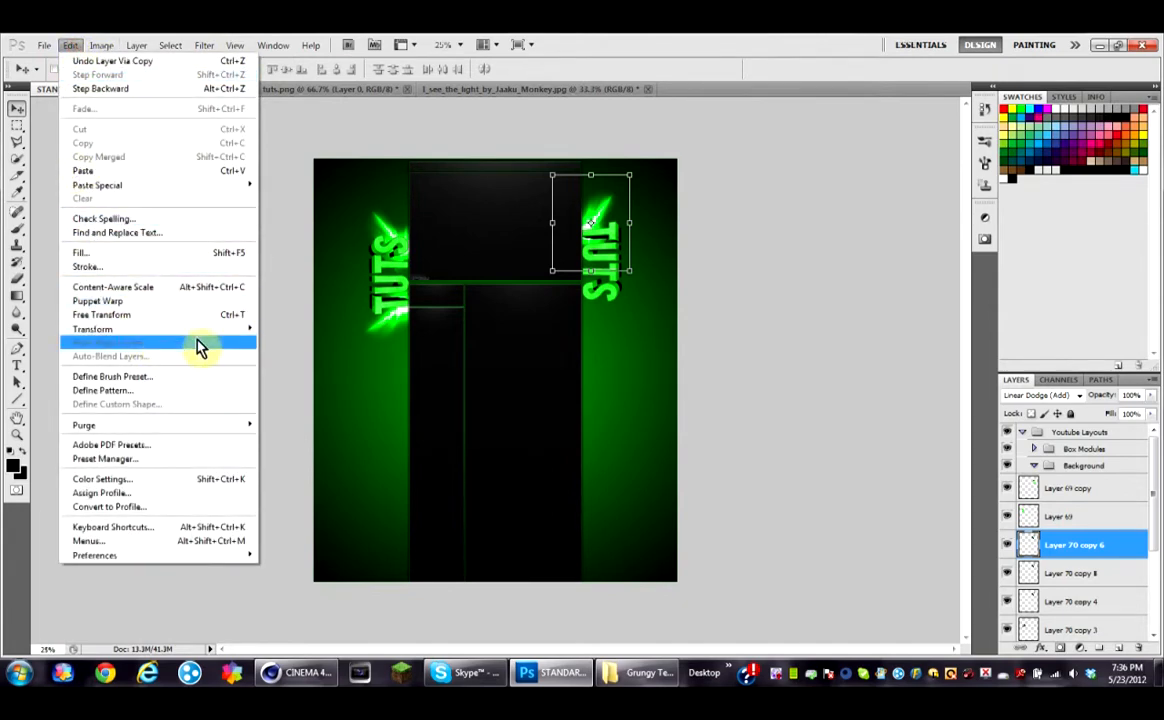
mouse_move(229, 331)
click(333, 498)
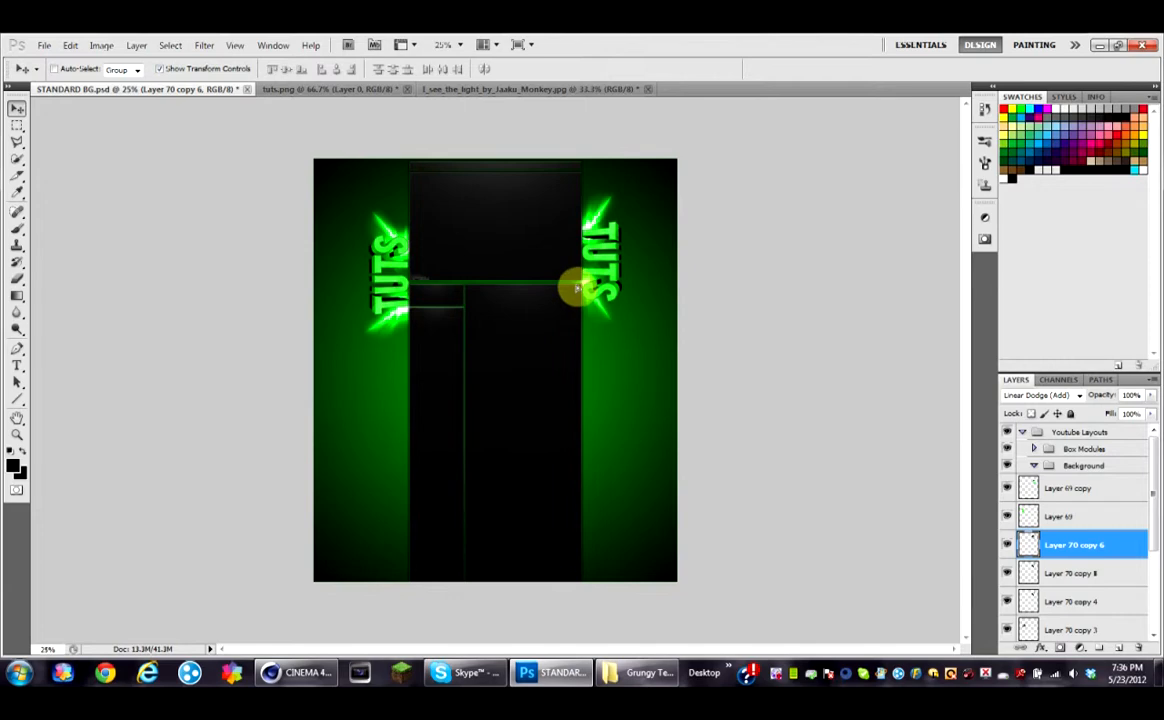
click(17, 279)
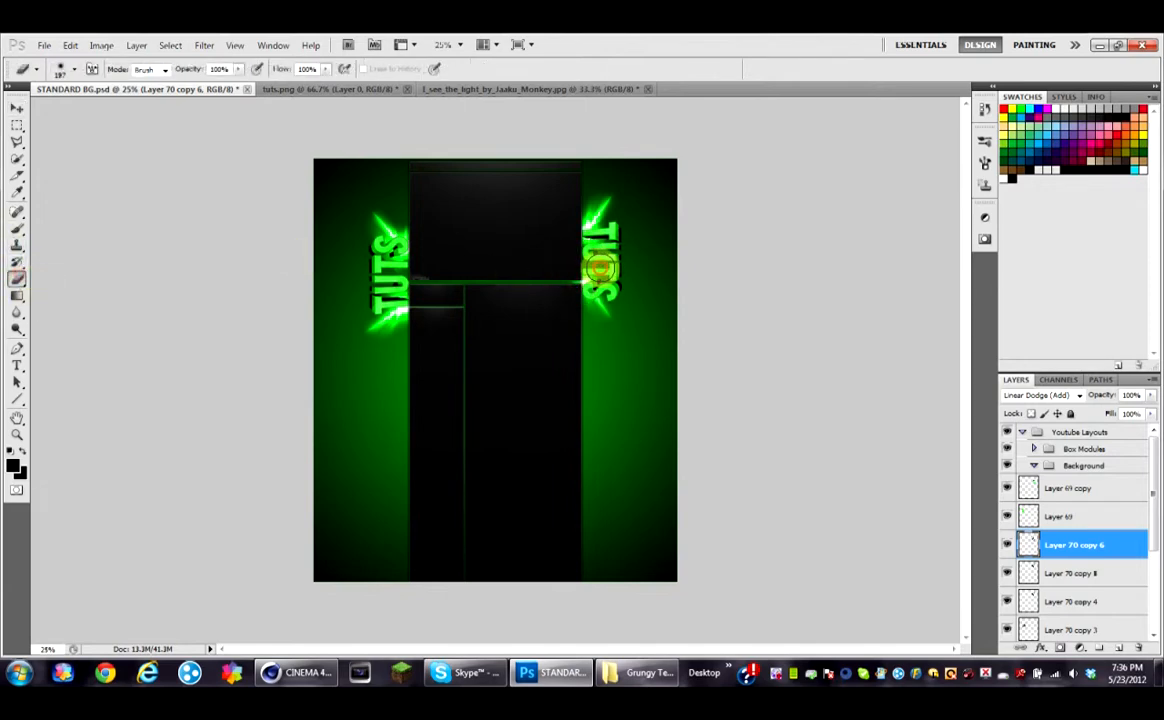
key(ctrl+j)
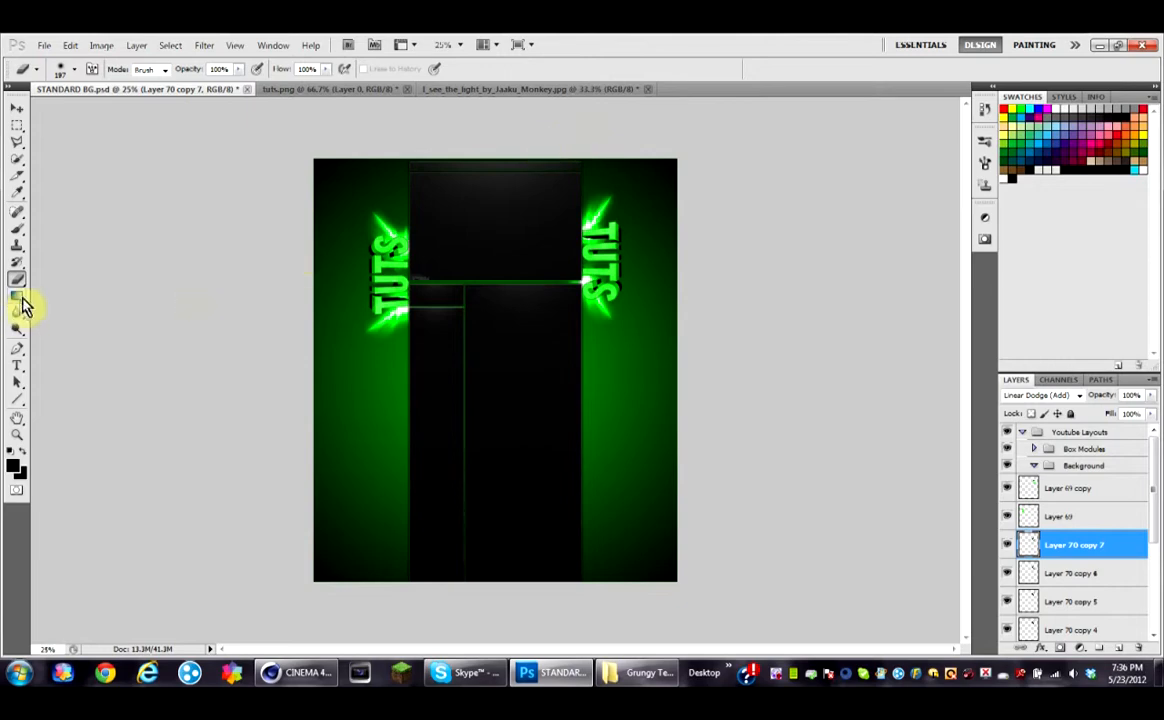
Step: Add a small credit text with the creator's name and move it to the top centre of the layout
click(17, 365)
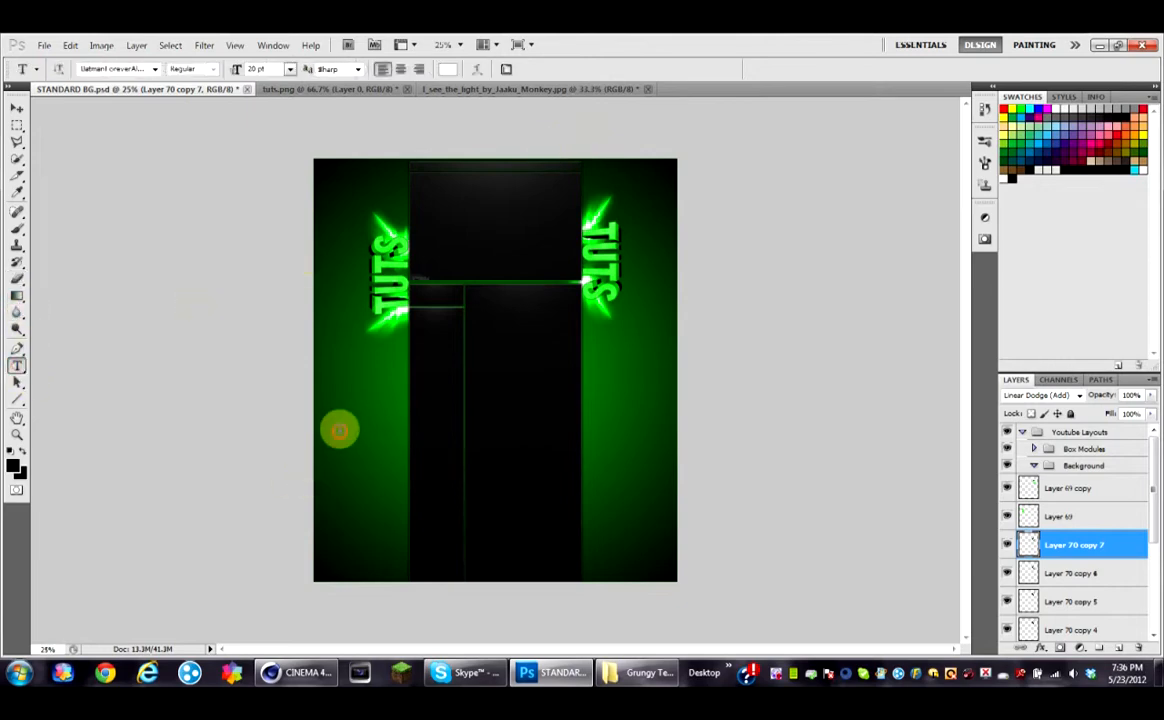
click(339, 431)
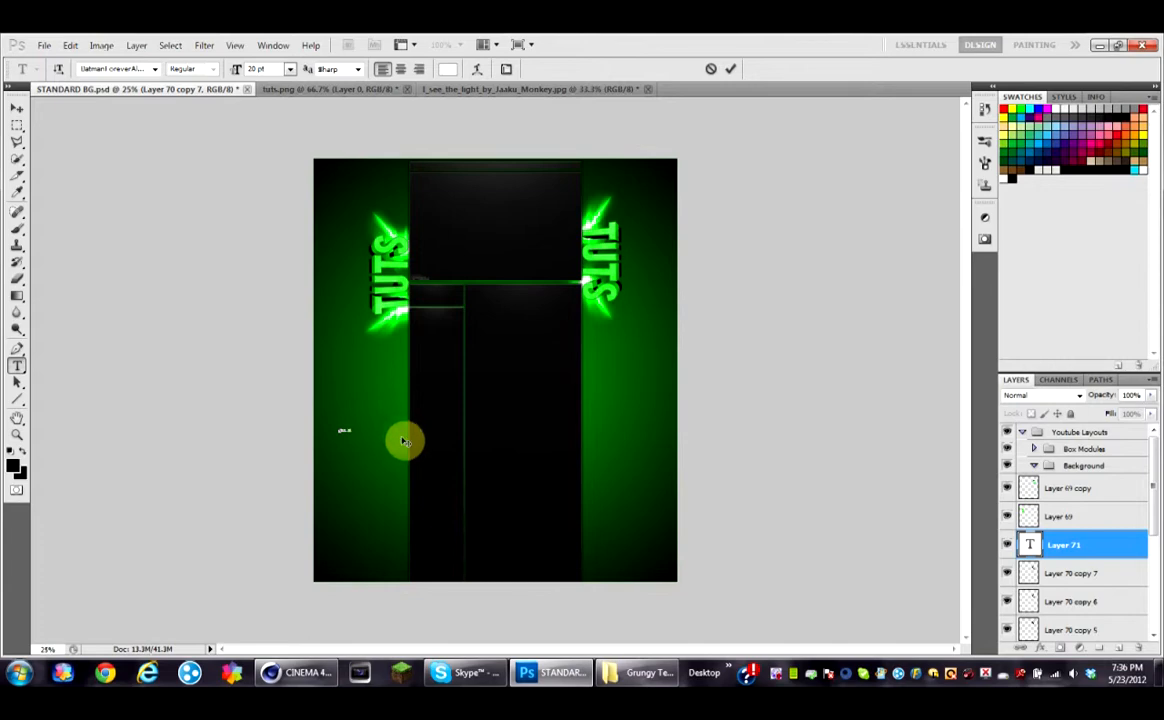
click(17, 112)
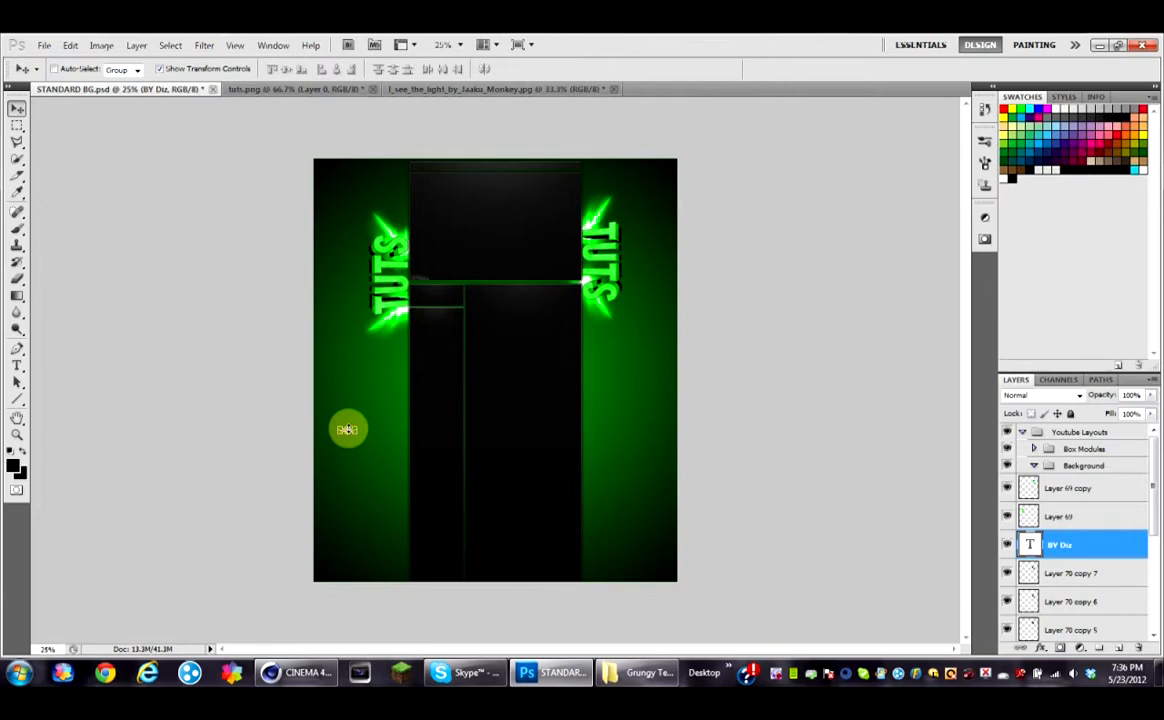
drag(347, 432, 501, 175)
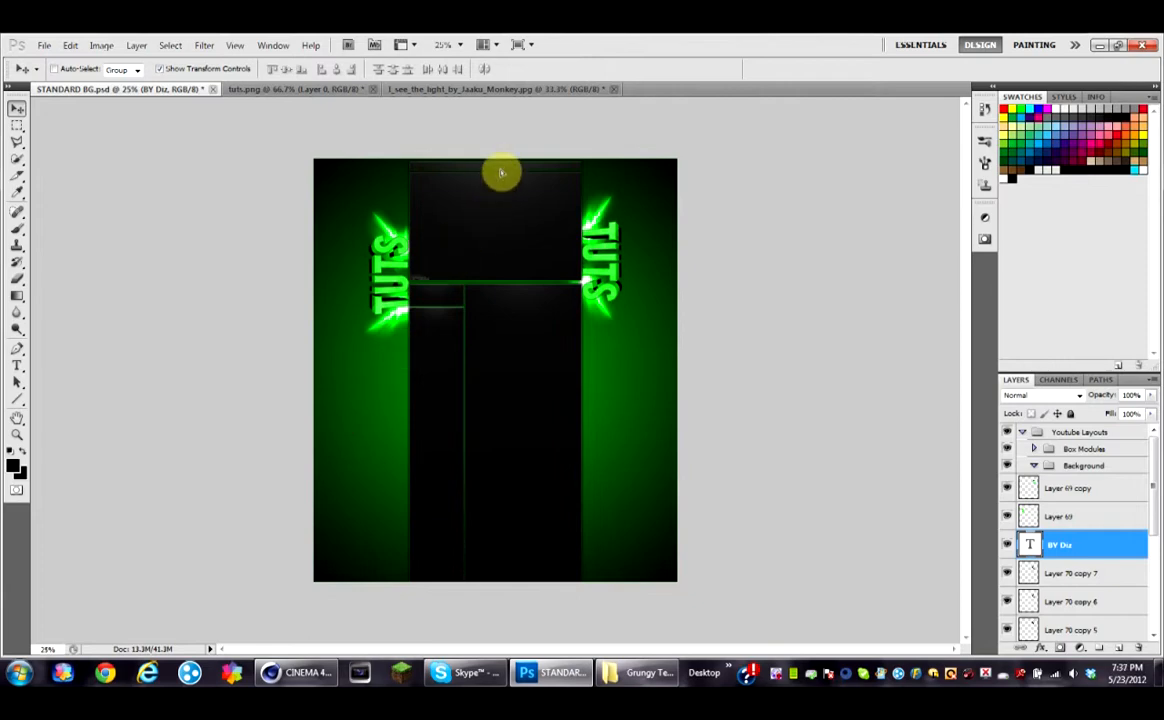